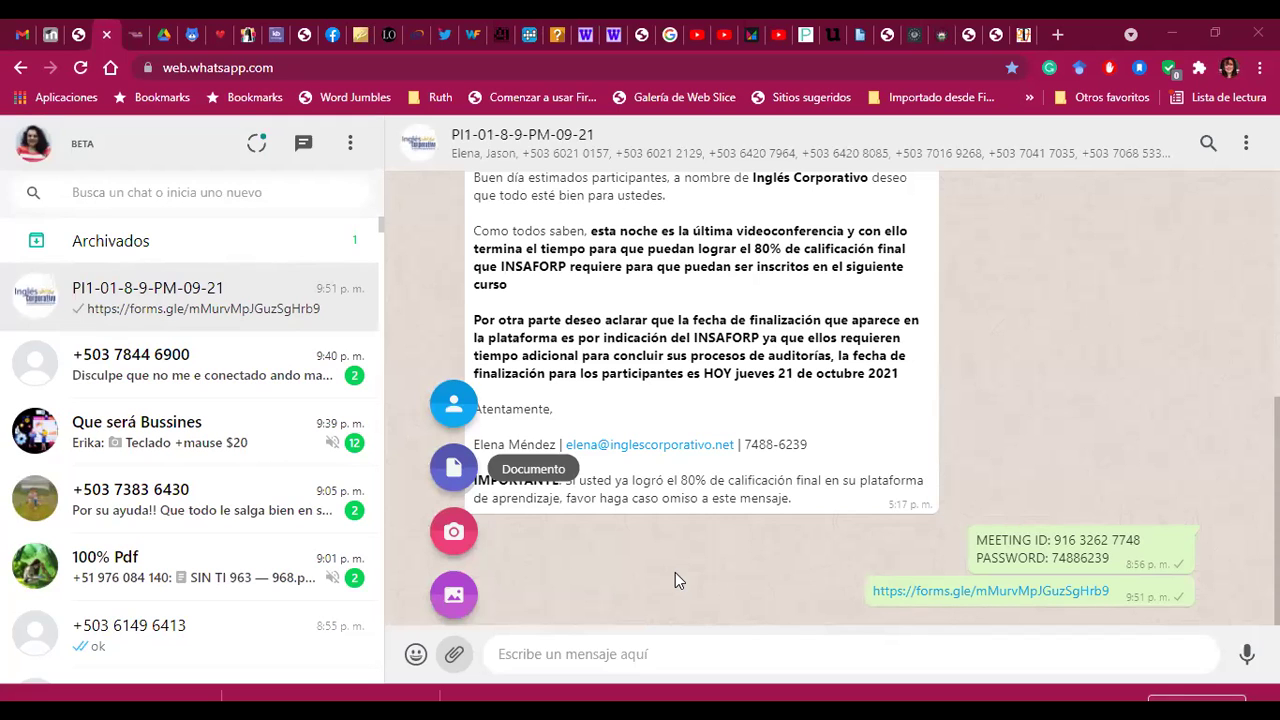
# Switch to the Adjectives order quiz in the Google Forms editor and examine its first question and its responses
pyautogui.hotkey('alt', 'Tab')
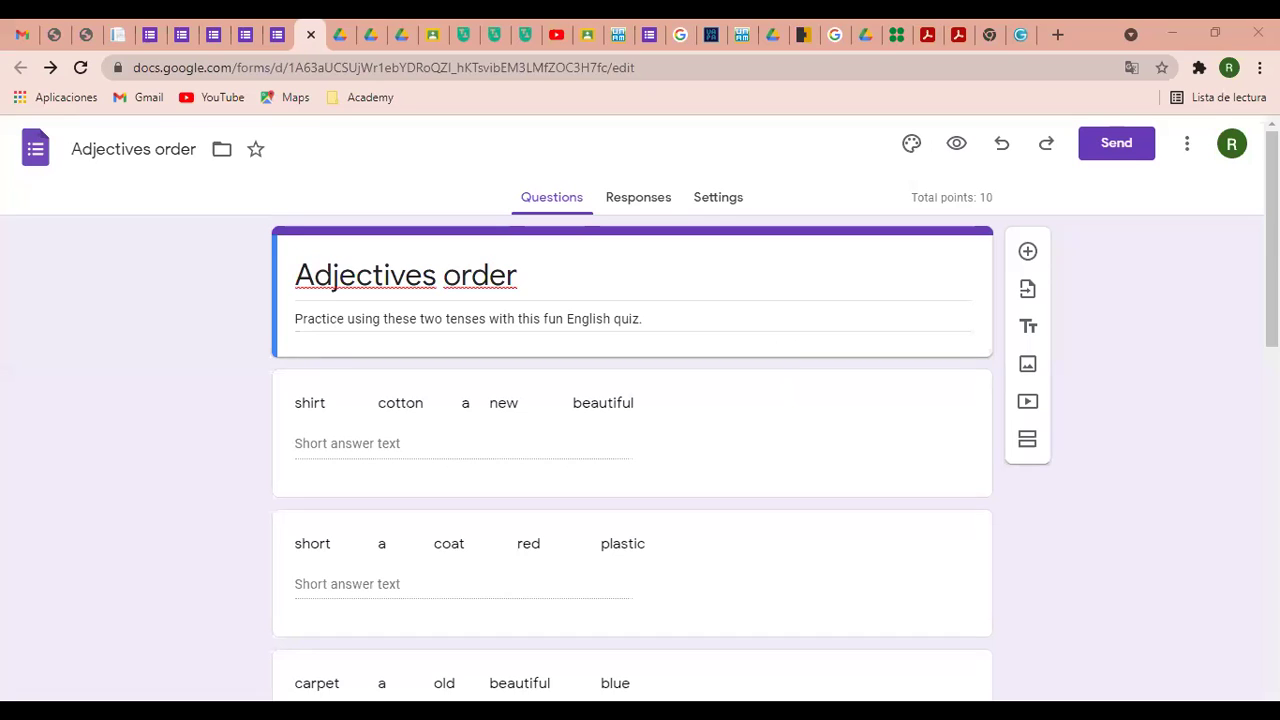
pyautogui.rightClick(664, 328)
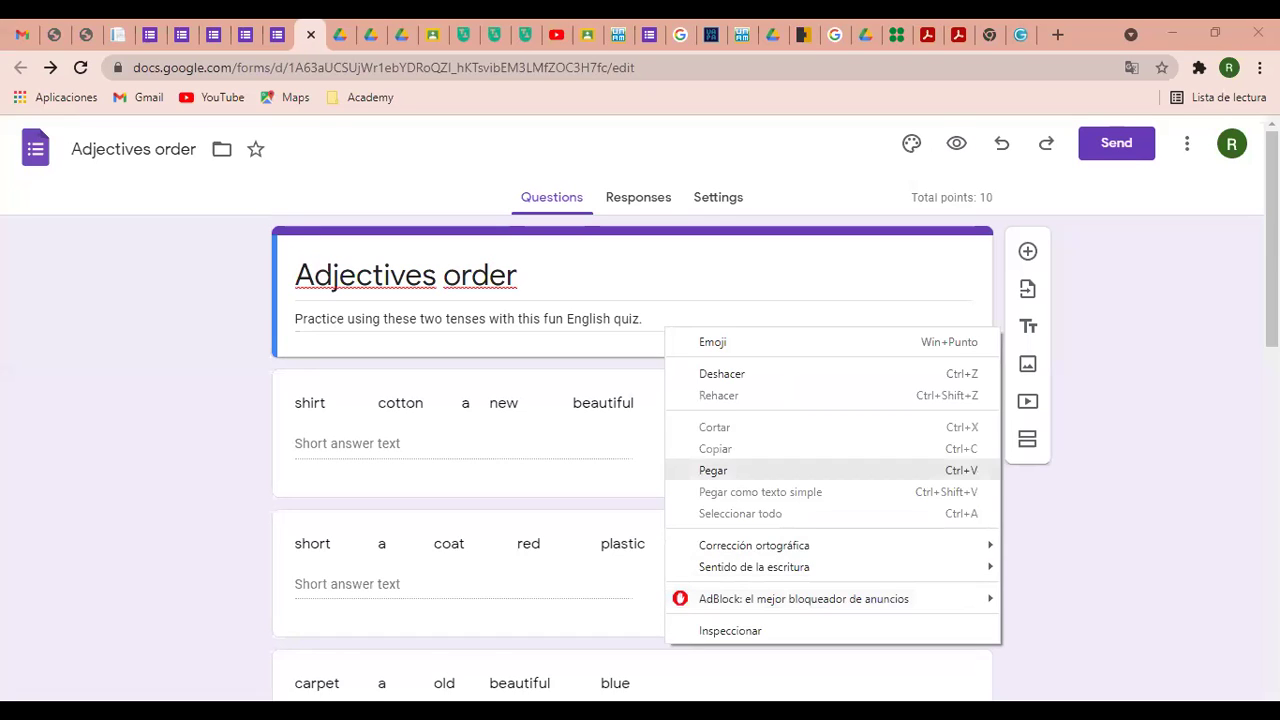
pyautogui.press('Escape')
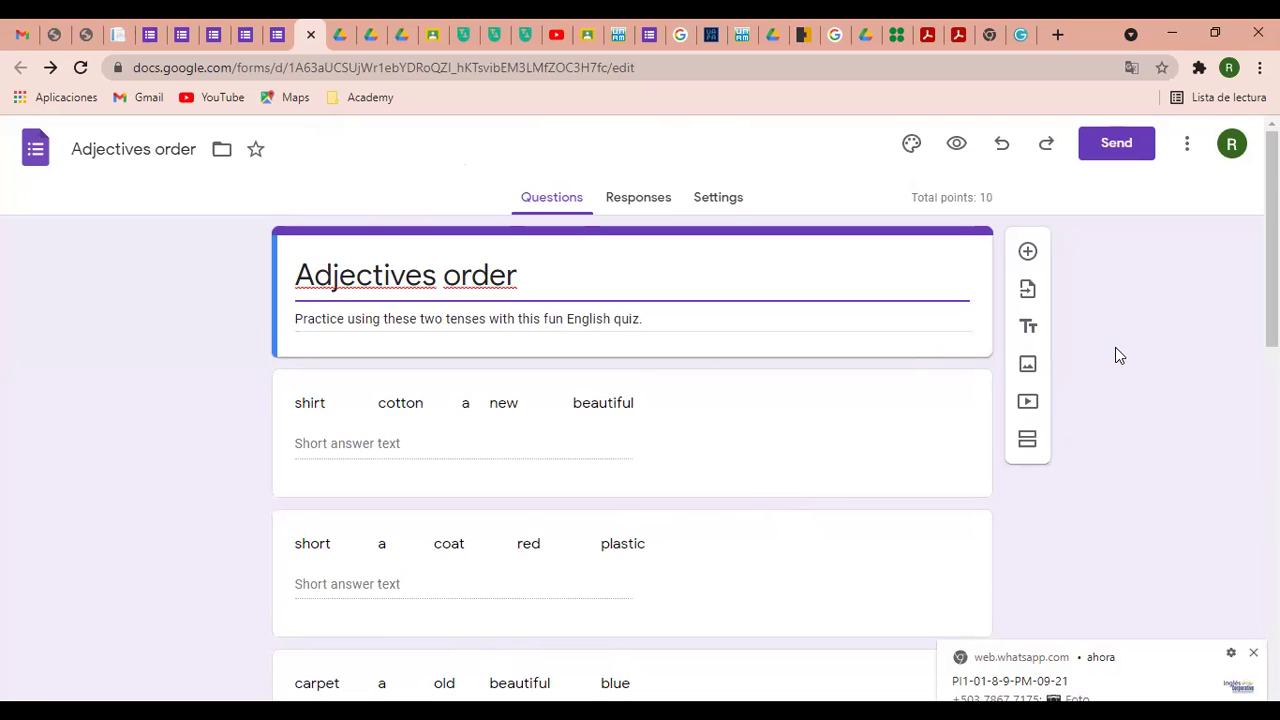
pyautogui.scroll(-1, 1118, 355)
pyautogui.scroll(1, 1118, 356)
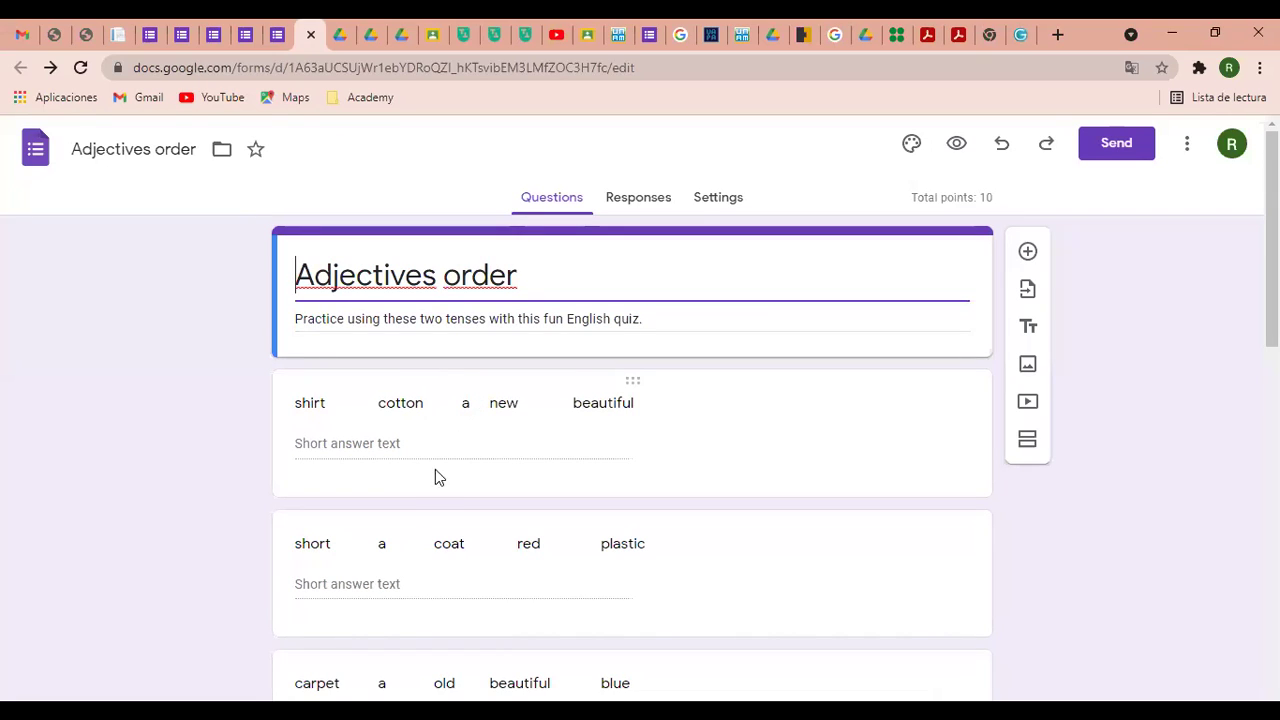
pyautogui.click(309, 446)
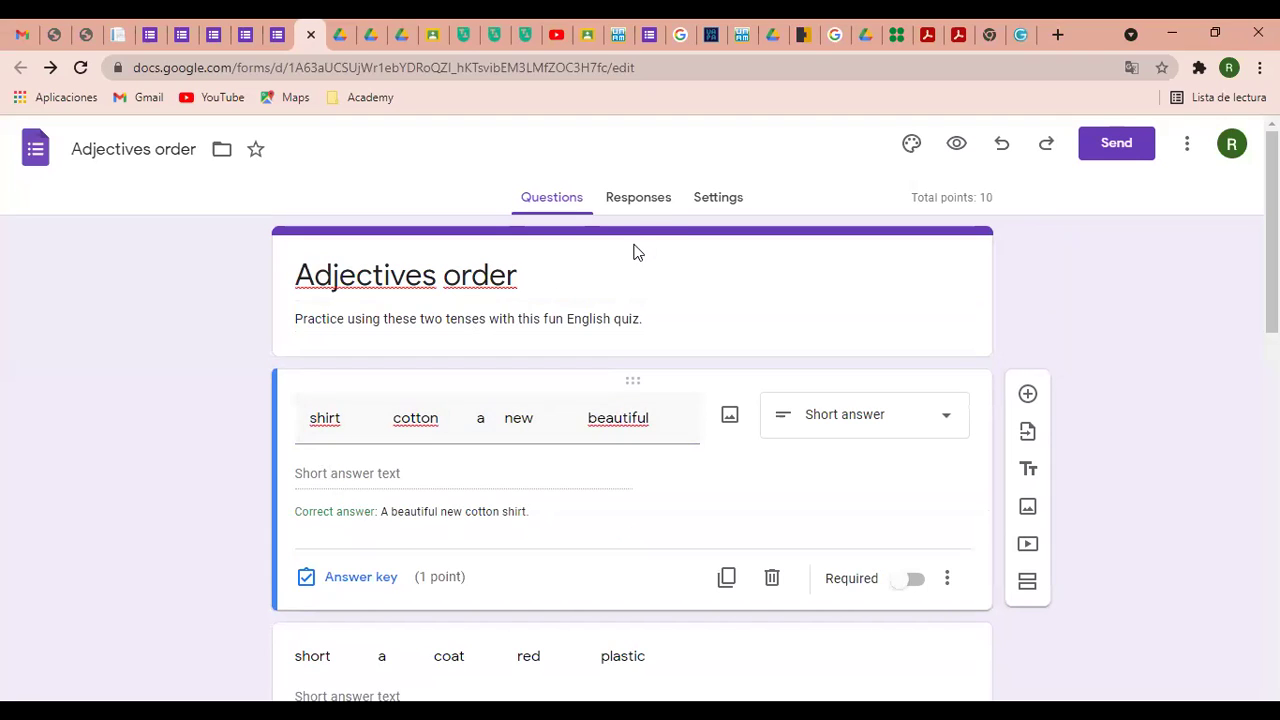
pyautogui.click(636, 198)
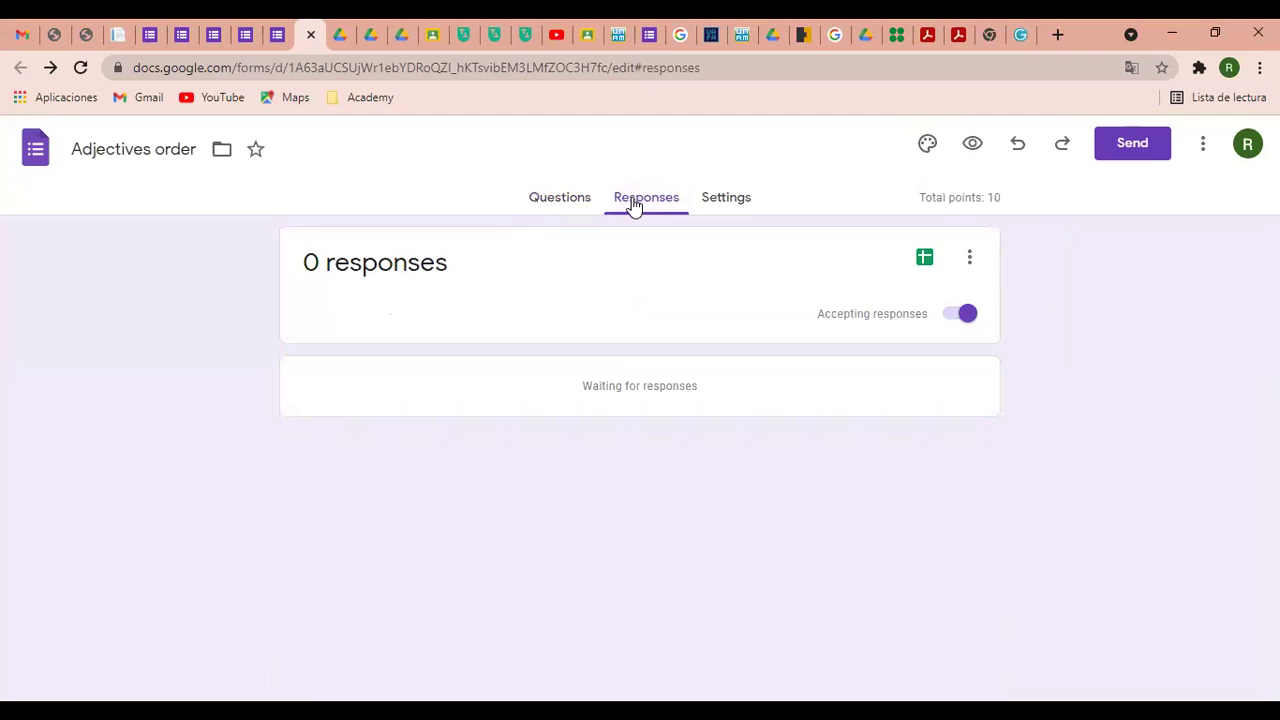
pyautogui.click(557, 201)
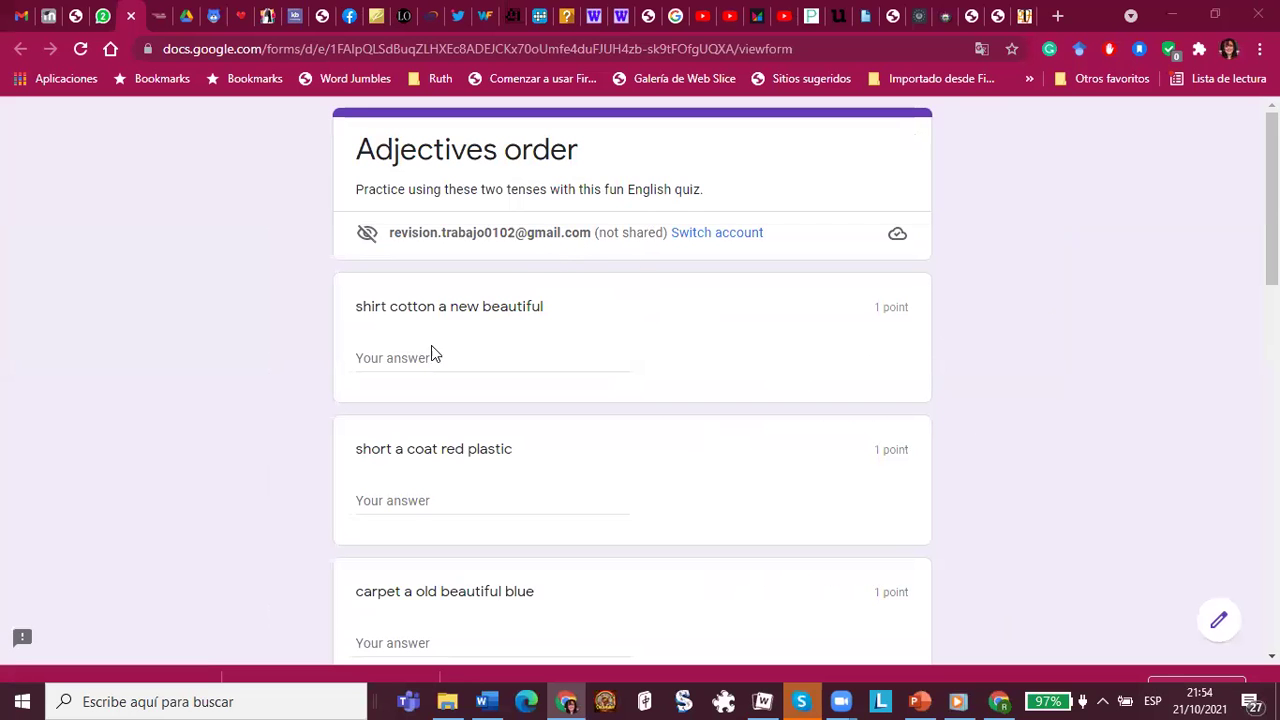
# Answer the "shirt cotton a new beautiful" question in the live form with "A beautiful new cotton shirt."
pyautogui.click(393, 360)
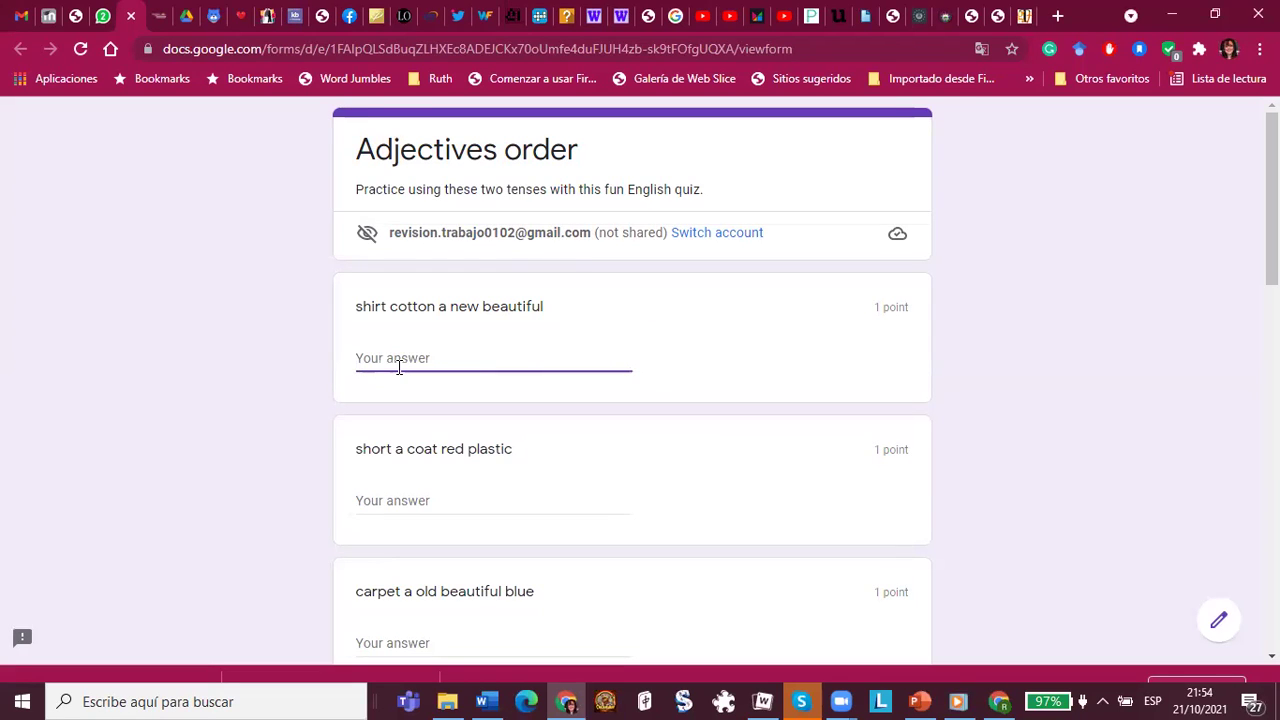
pyautogui.write('A')
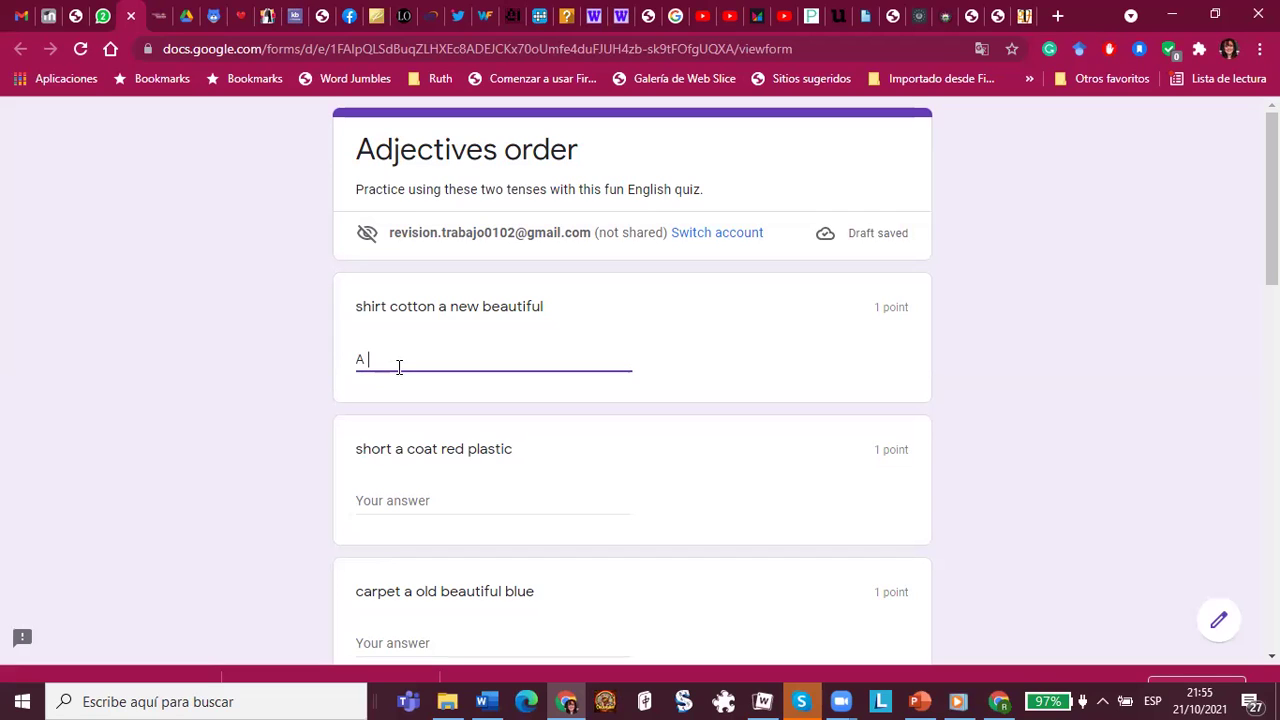
pyautogui.write('be')
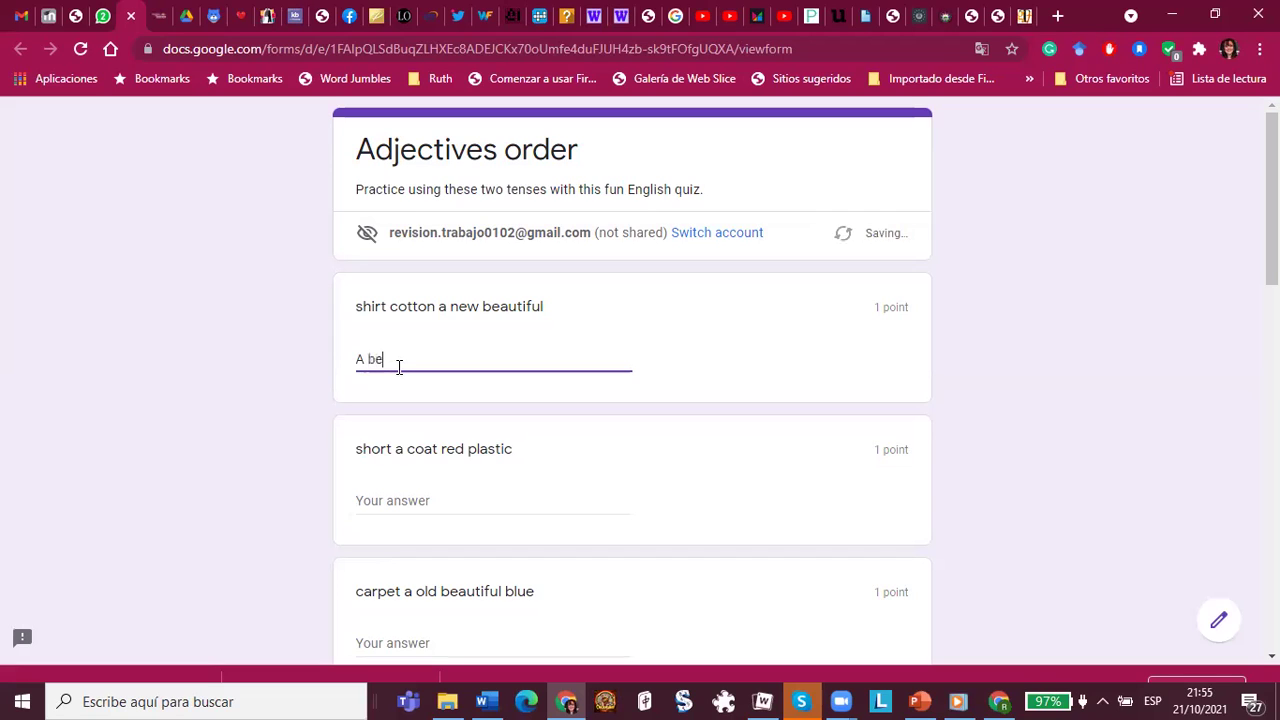
pyautogui.write('autifull')
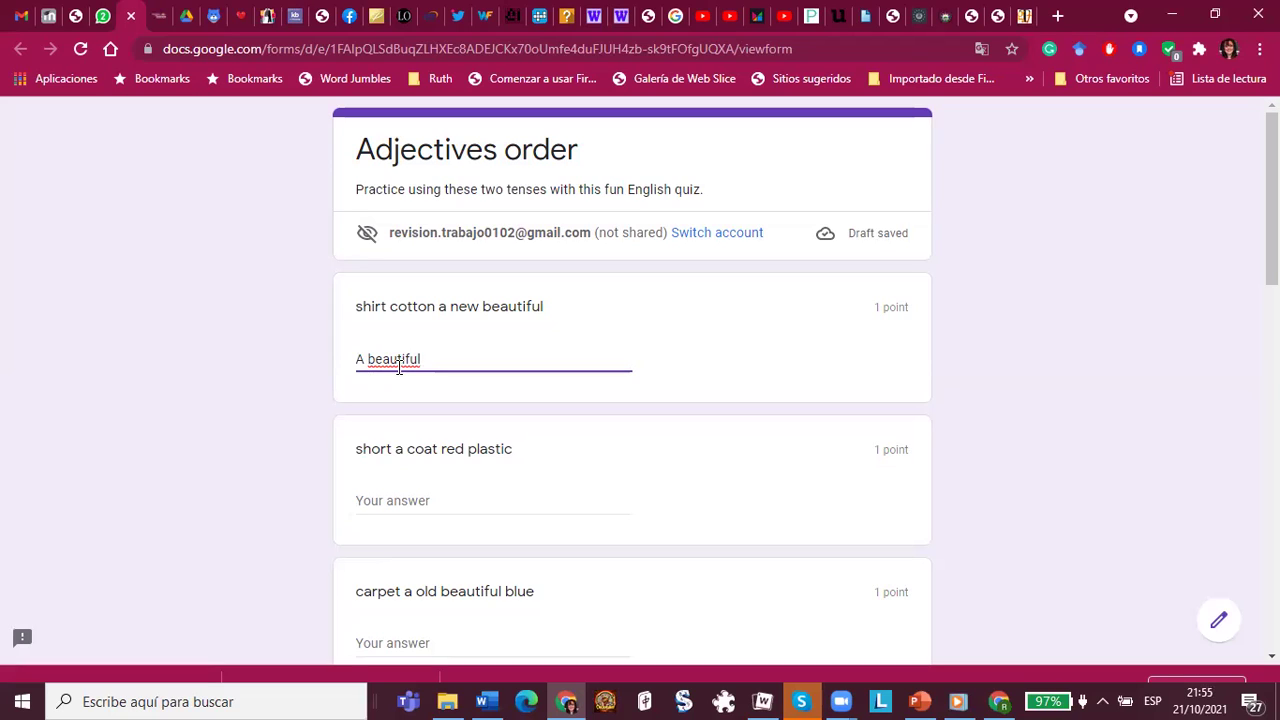
pyautogui.write('new')
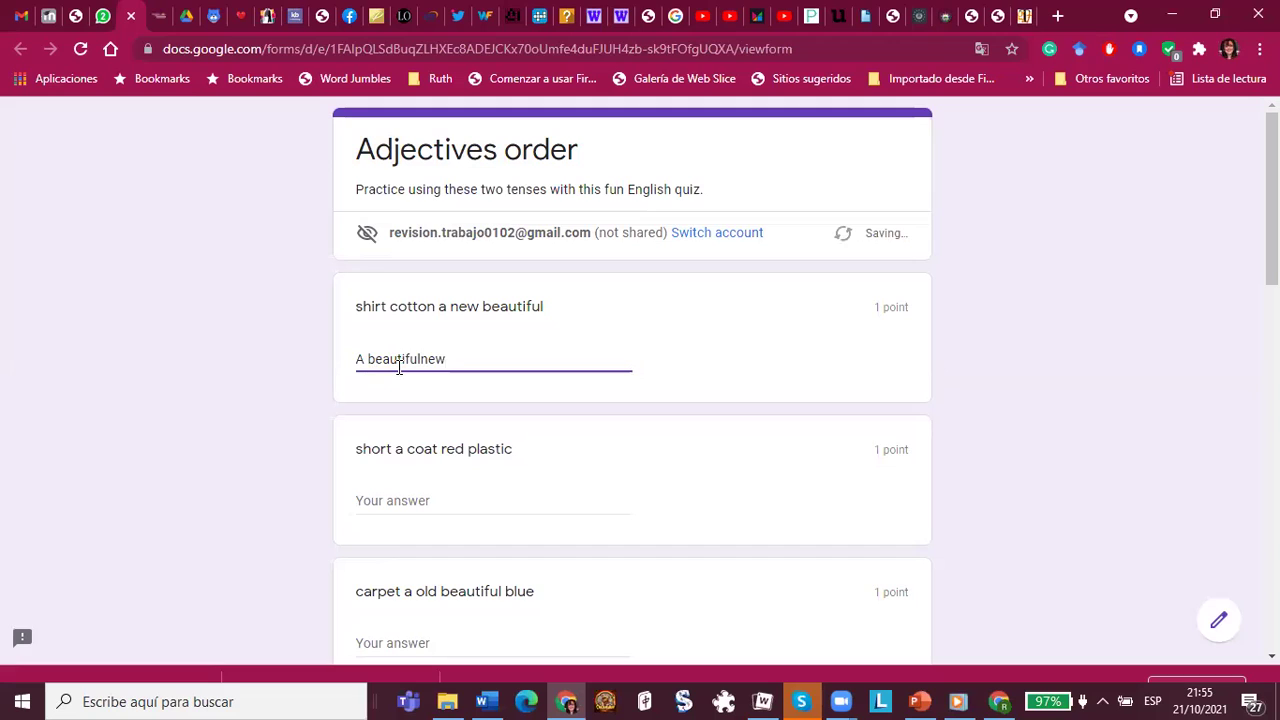
pyautogui.press('BackSpace')
pyautogui.press('BackSpace')
pyautogui.press('BackSpace')
pyautogui.write('new cotton')
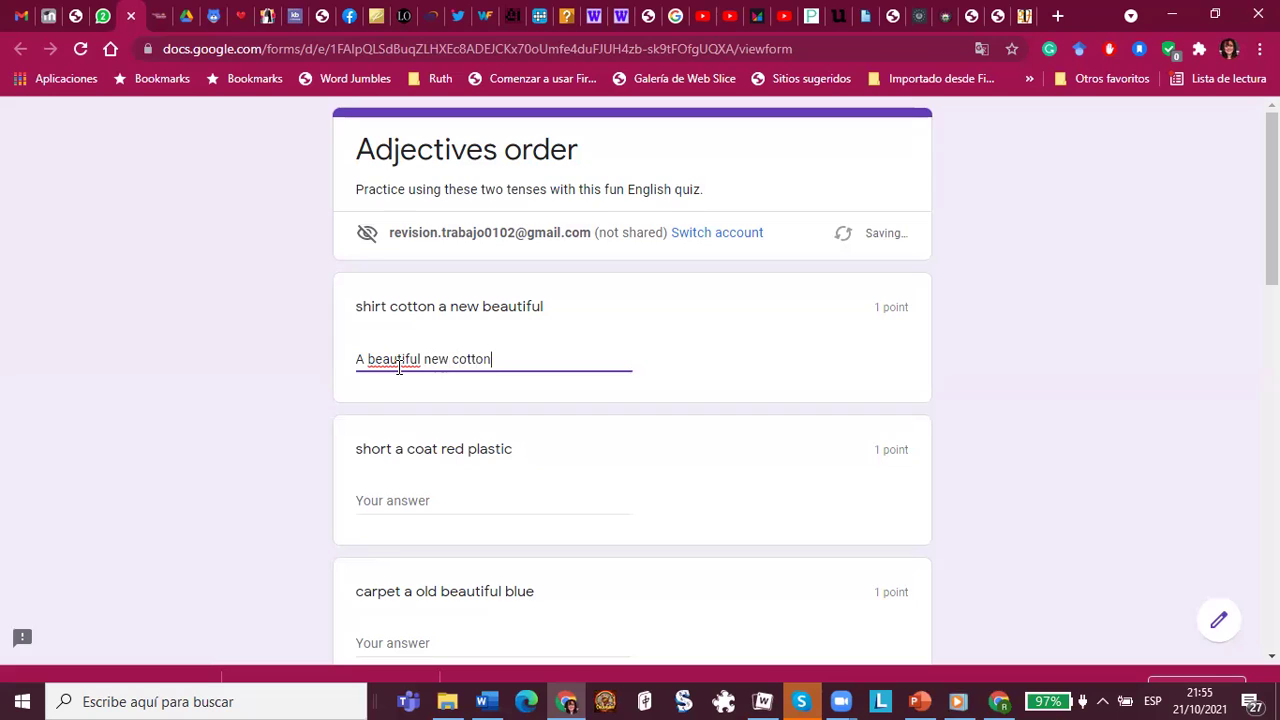
pyautogui.write(' shirt.')
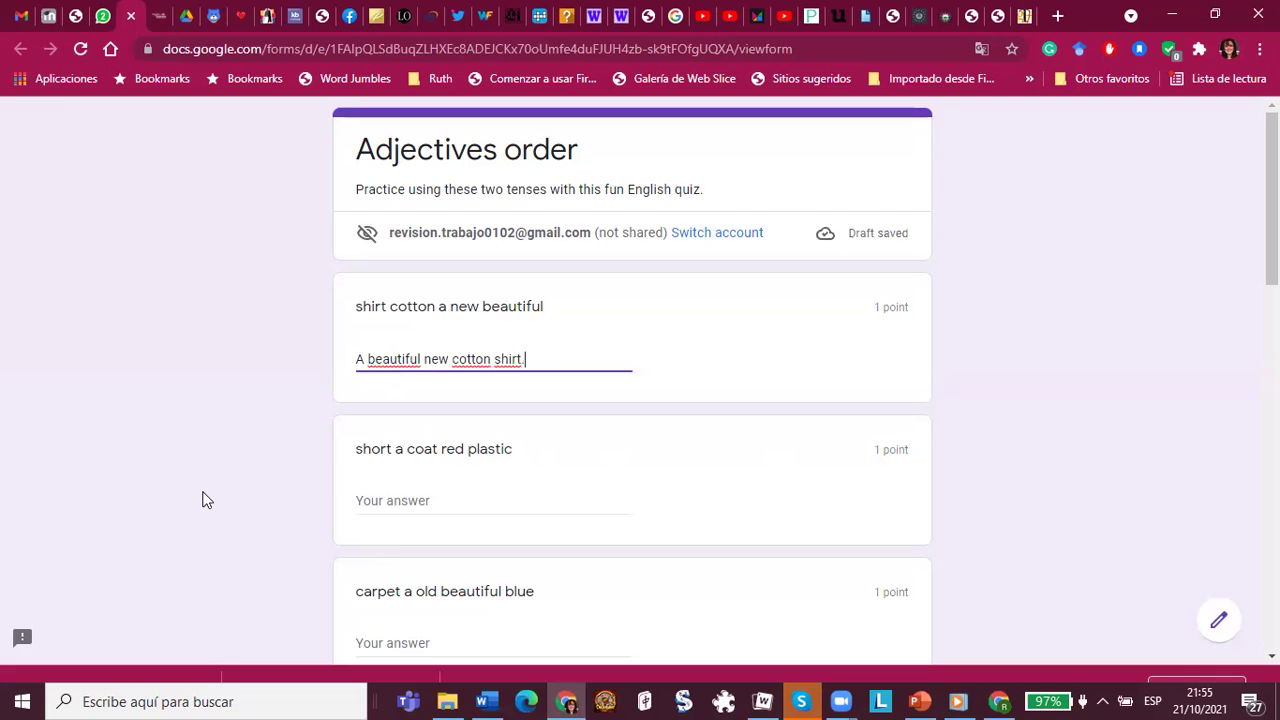
# Answer the "short a coat red plastic" question with "A short red plastic coat."
pyautogui.scroll(-2, 203, 500)
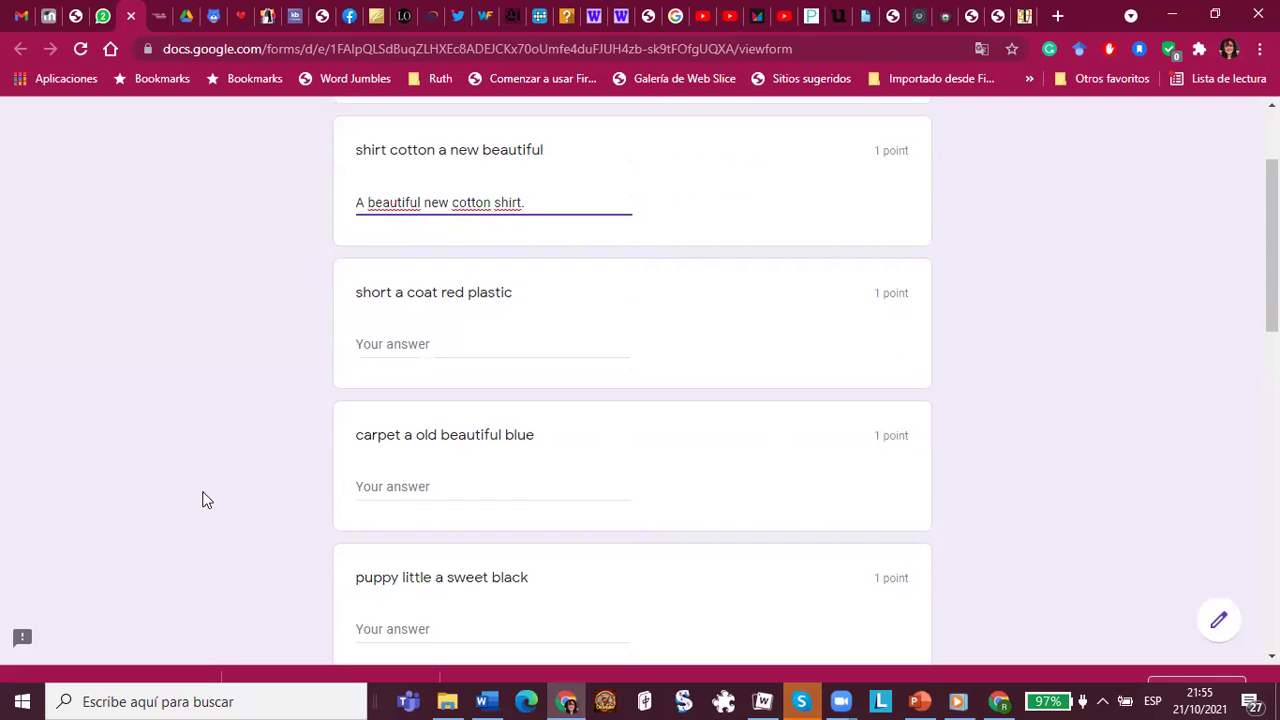
pyautogui.click(400, 344)
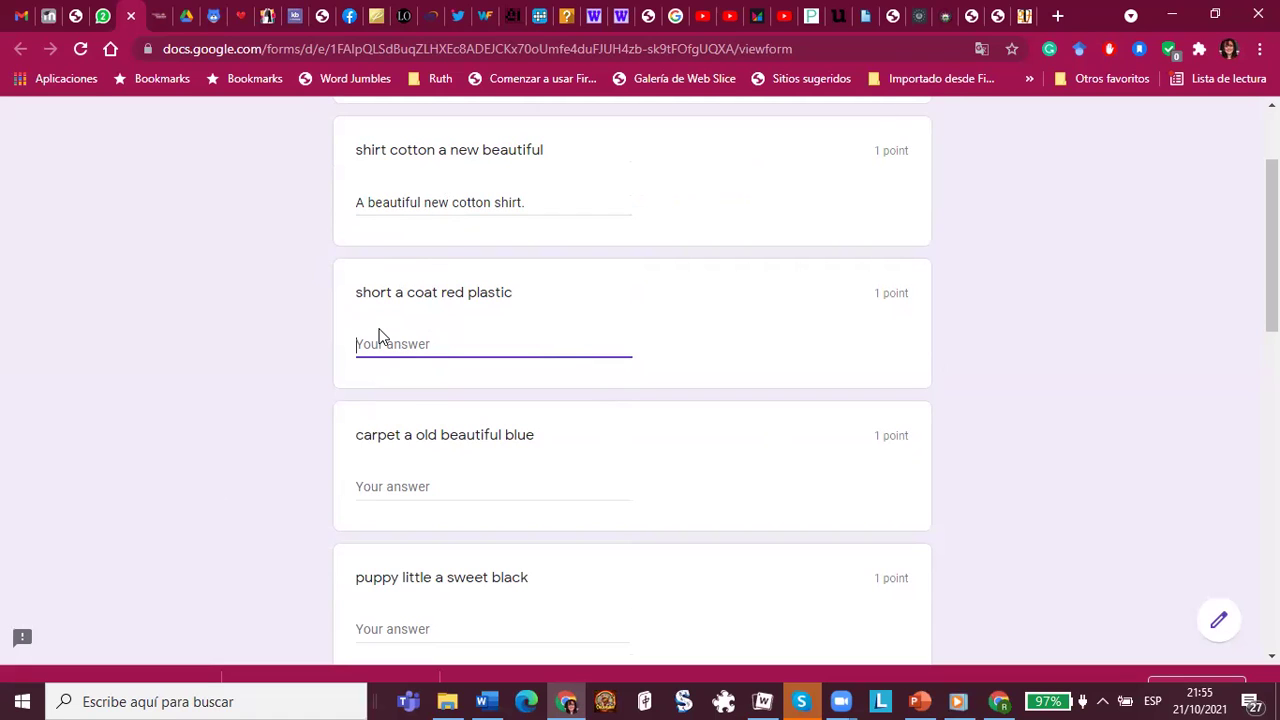
pyautogui.write('A')
pyautogui.write('short red plastic coat.')
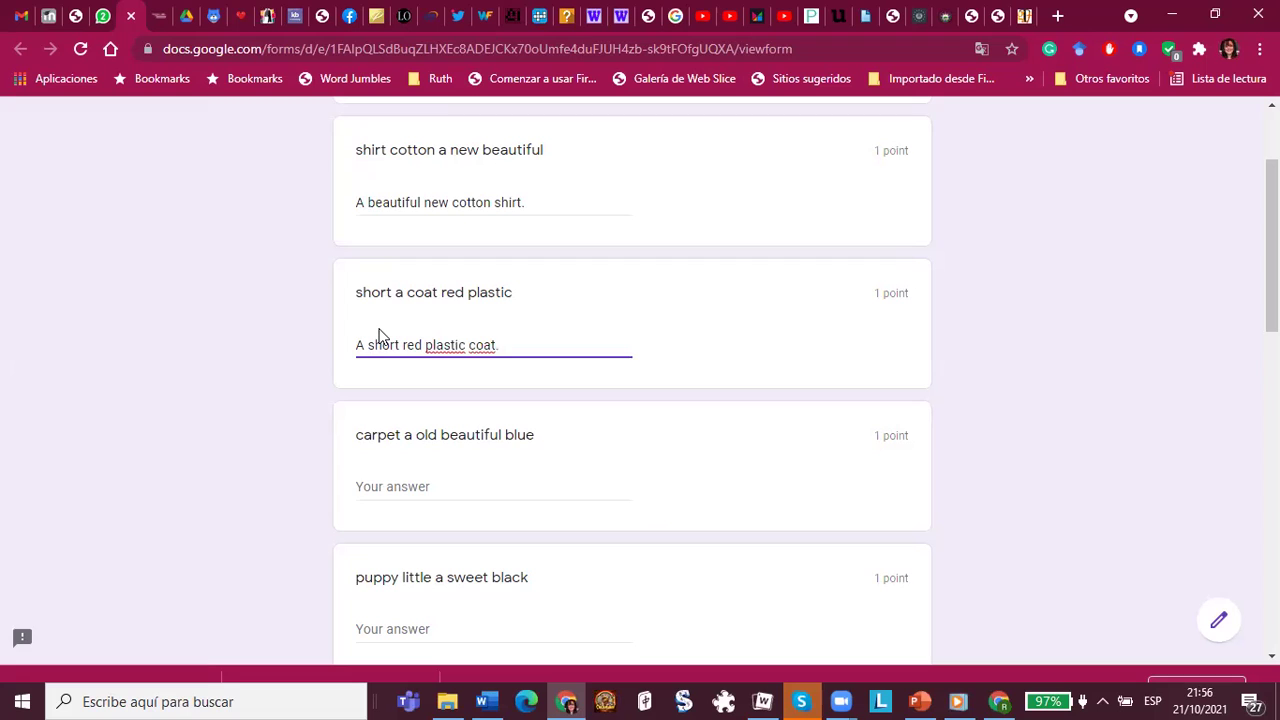
# Answer the "carpet a old beautiful blue" question with "A beautiful old blue carpet."
pyautogui.scroll(-2, 418, 461)
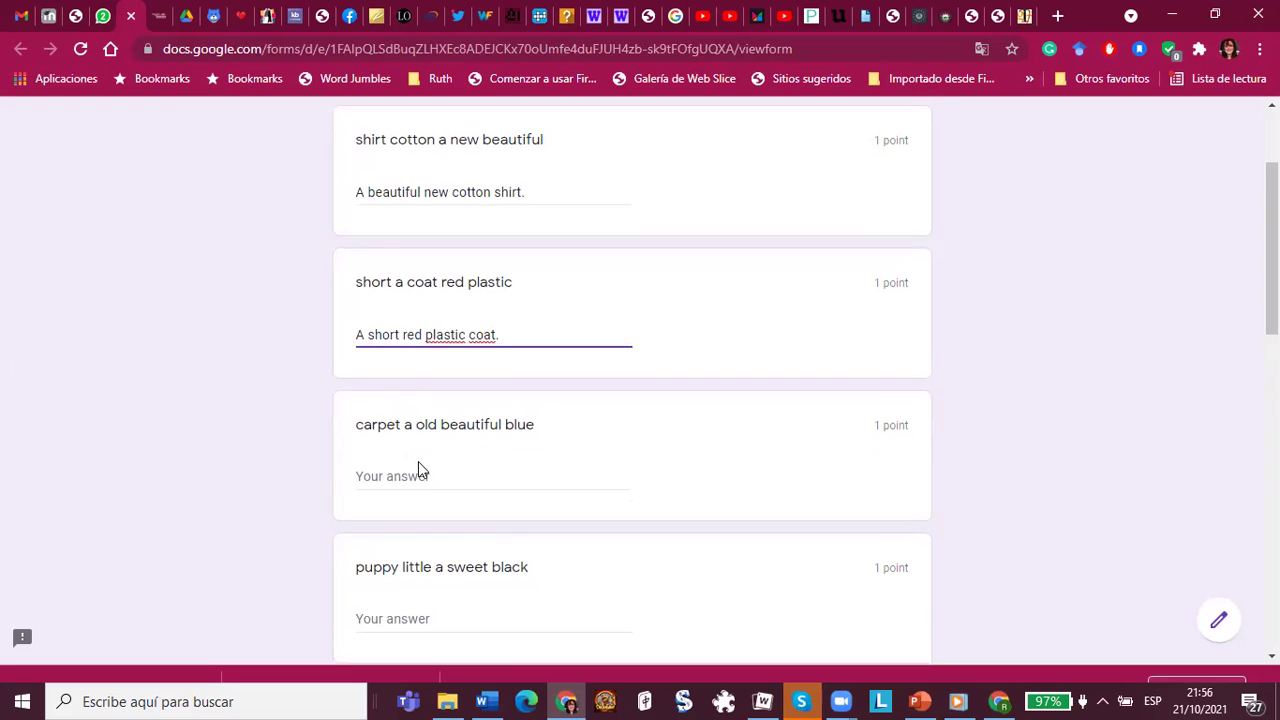
pyautogui.click(386, 331)
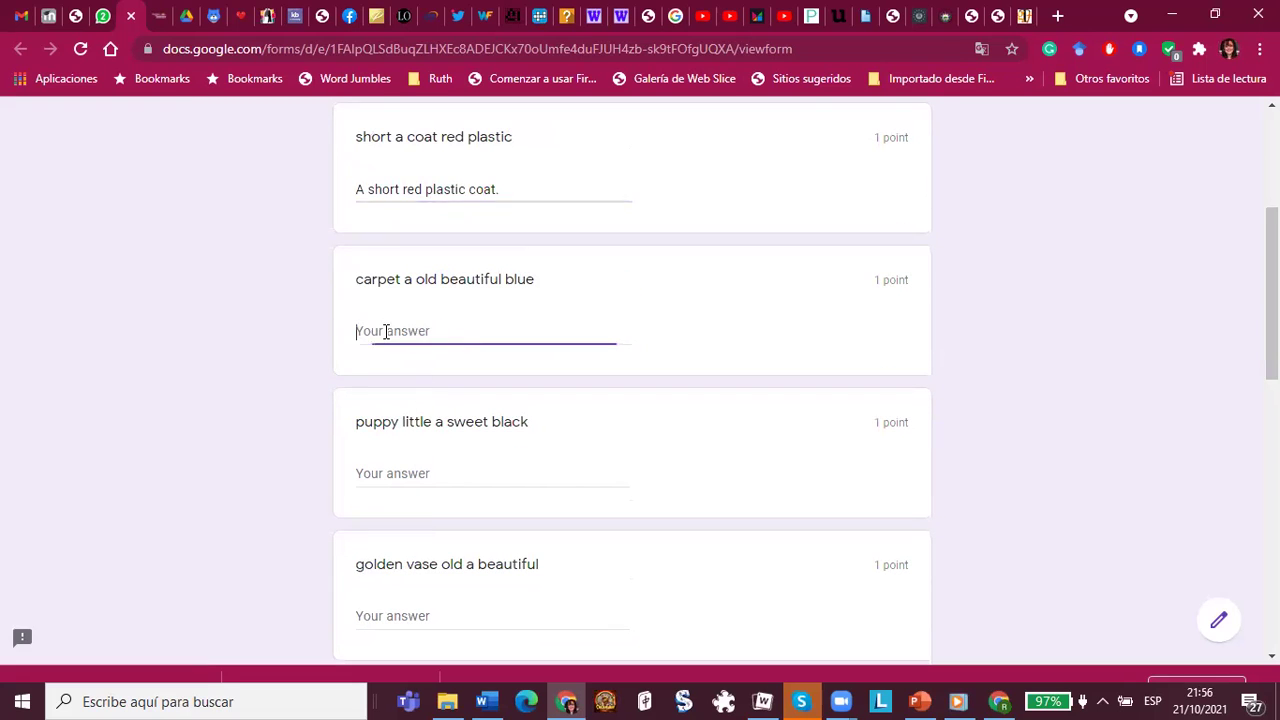
pyautogui.write('A beautiful')
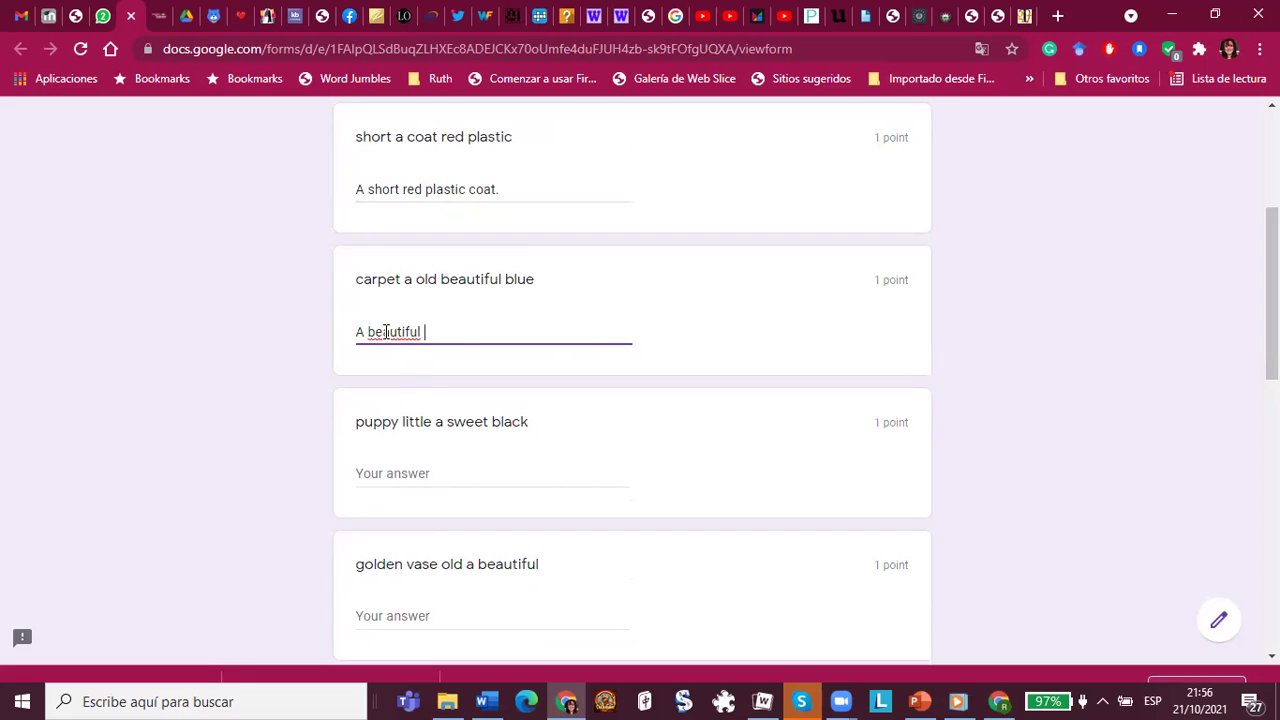
pyautogui.write(' old blue carpet.')
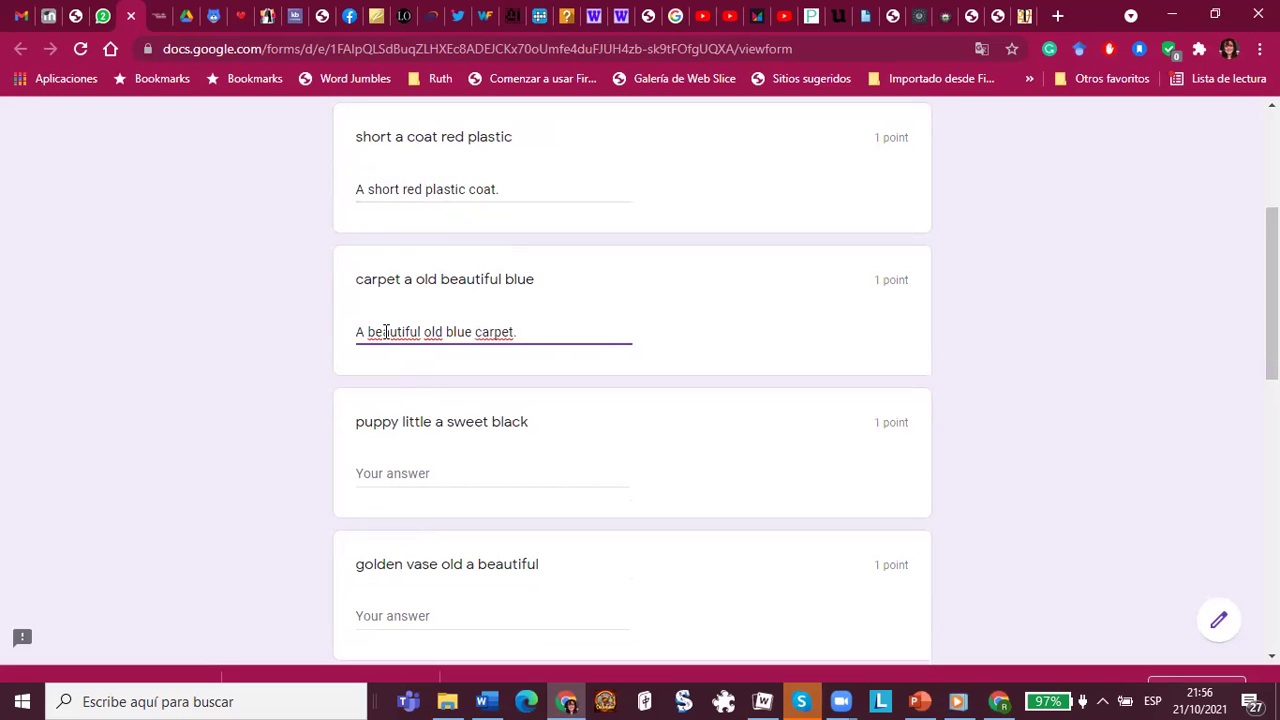
# Answer the "puppy little a sweet black" question with "A sweet little black puppy."
pyautogui.scroll(-2, 449, 418)
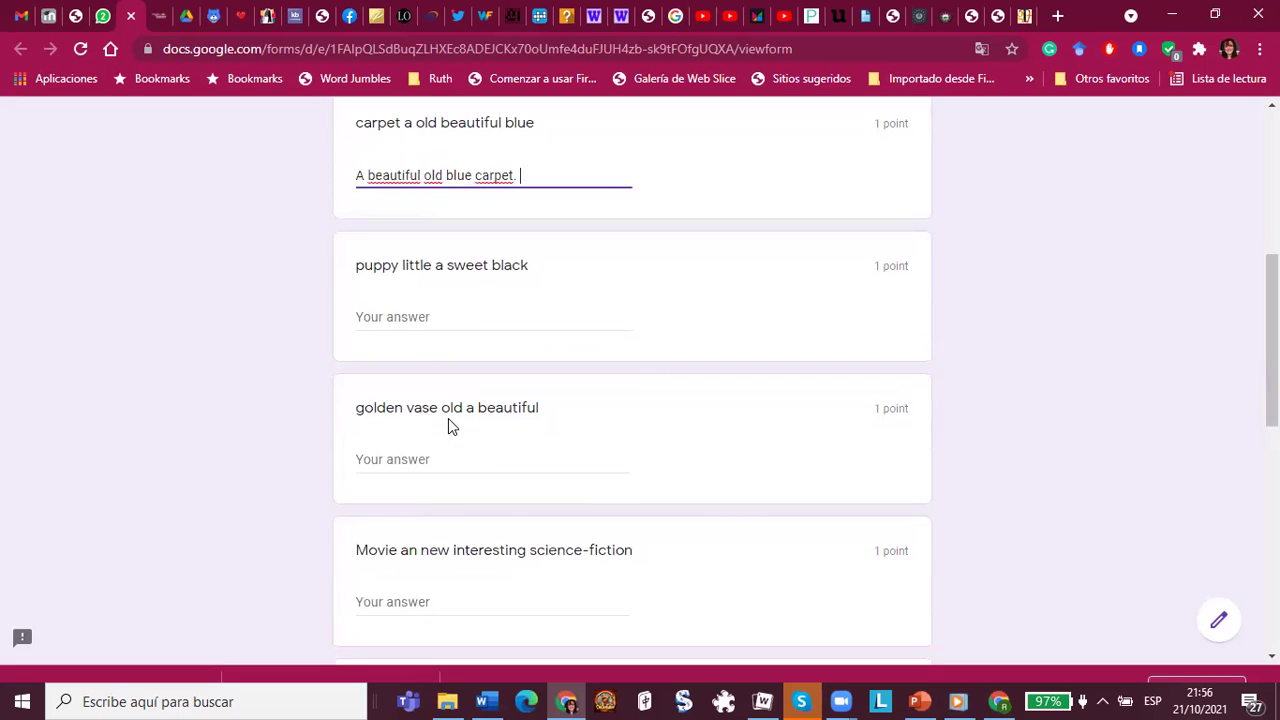
pyautogui.click(402, 316)
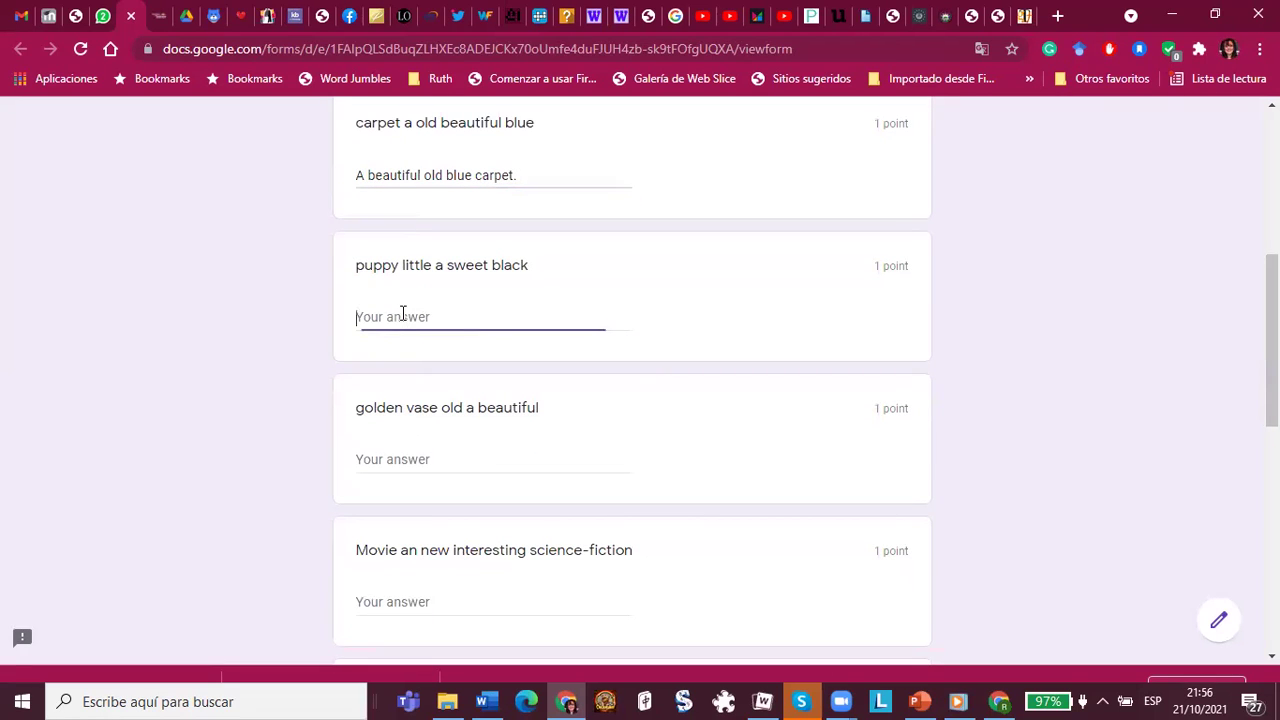
pyautogui.write('A ')
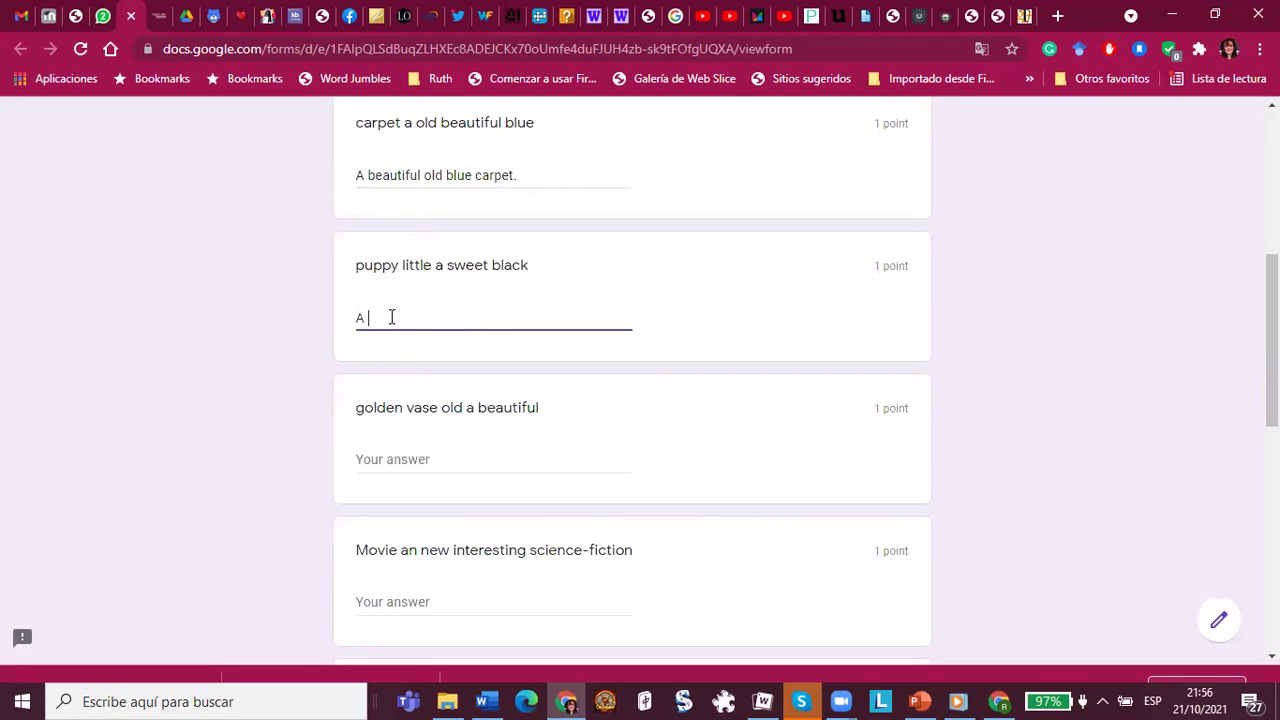
pyautogui.write('sweet little bla')
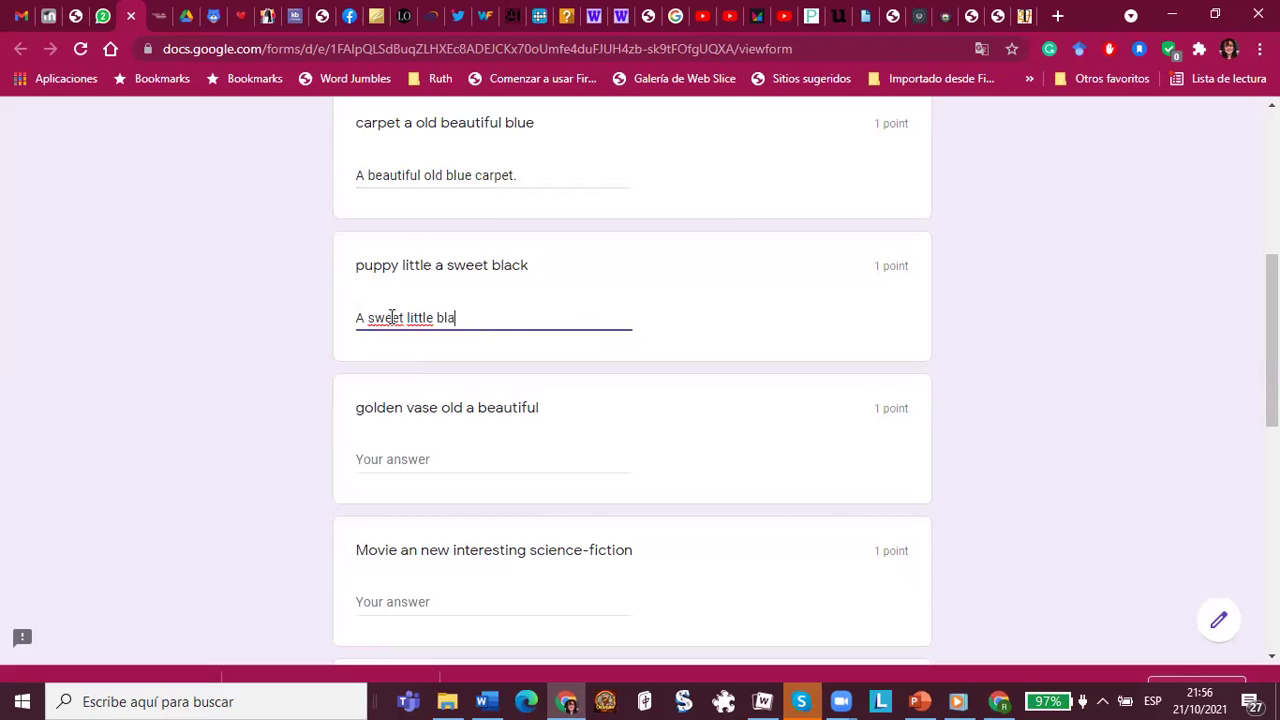
pyautogui.write('ck puppy.')
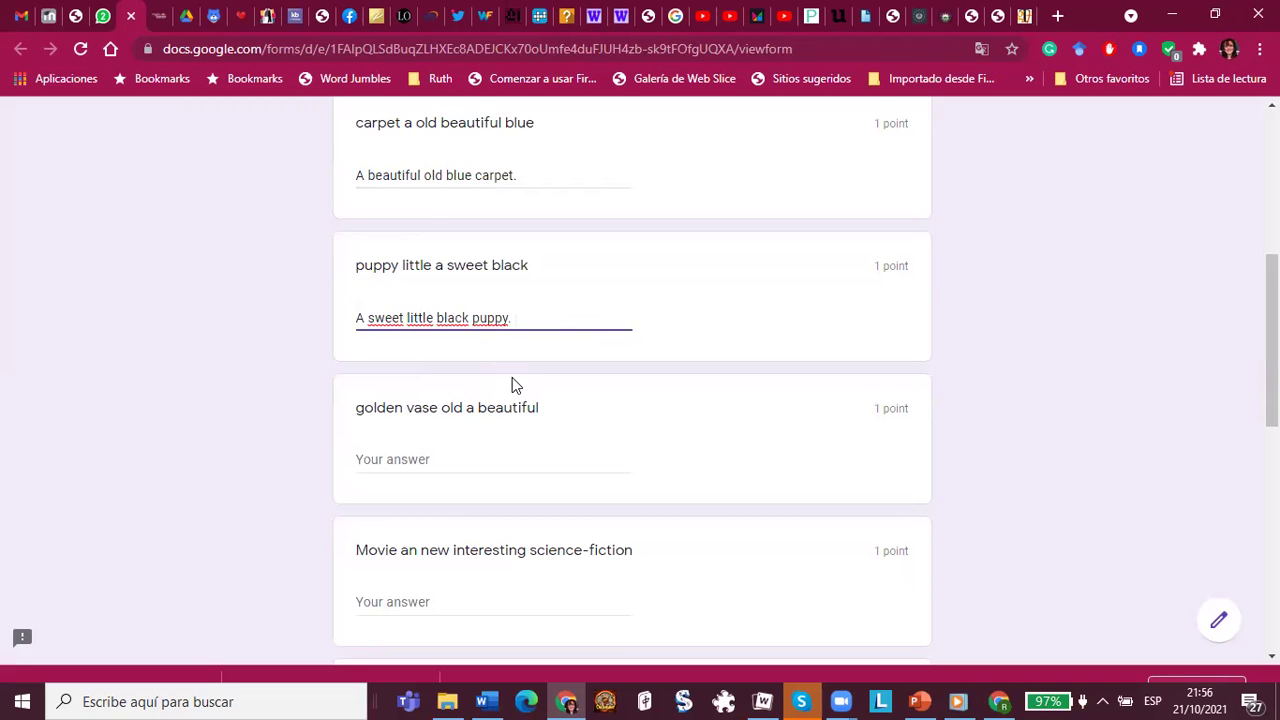
# Answer the "golden vase old a beautiful" question with "A beautiful old golden vase."
pyautogui.scroll(-2, 512, 386)
pyautogui.click(427, 309)
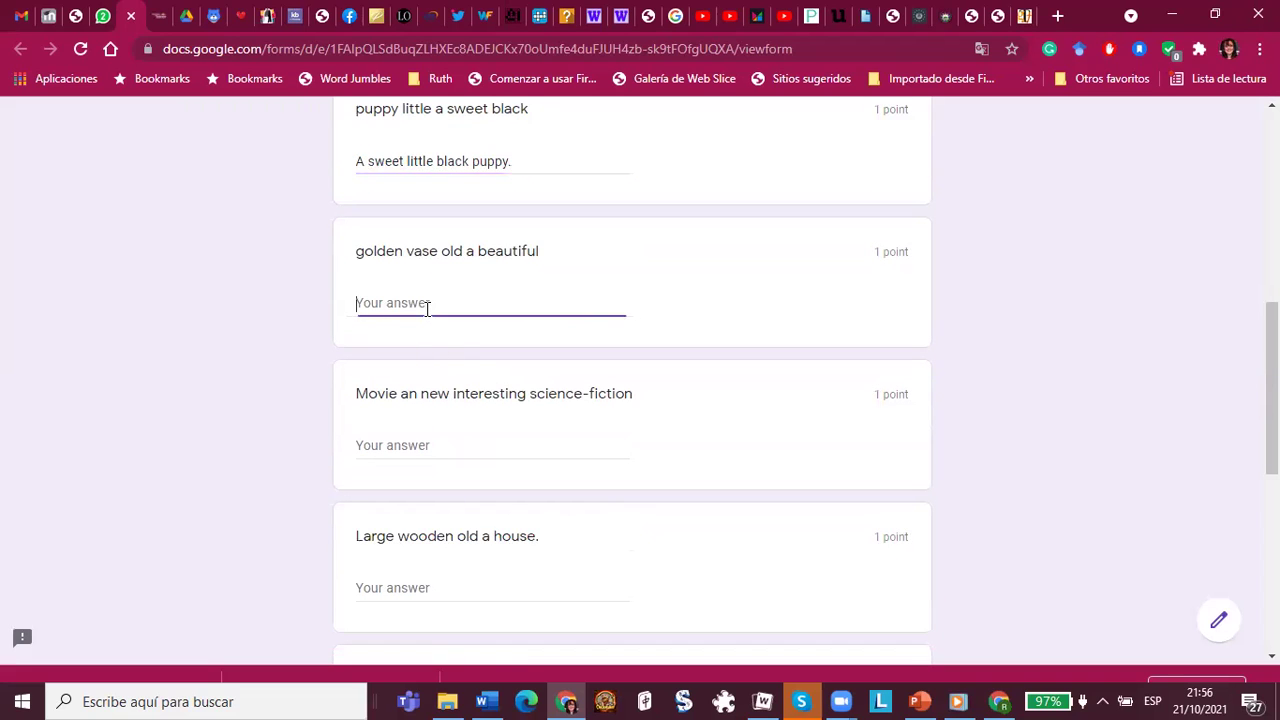
pyautogui.write('A beautiful ')
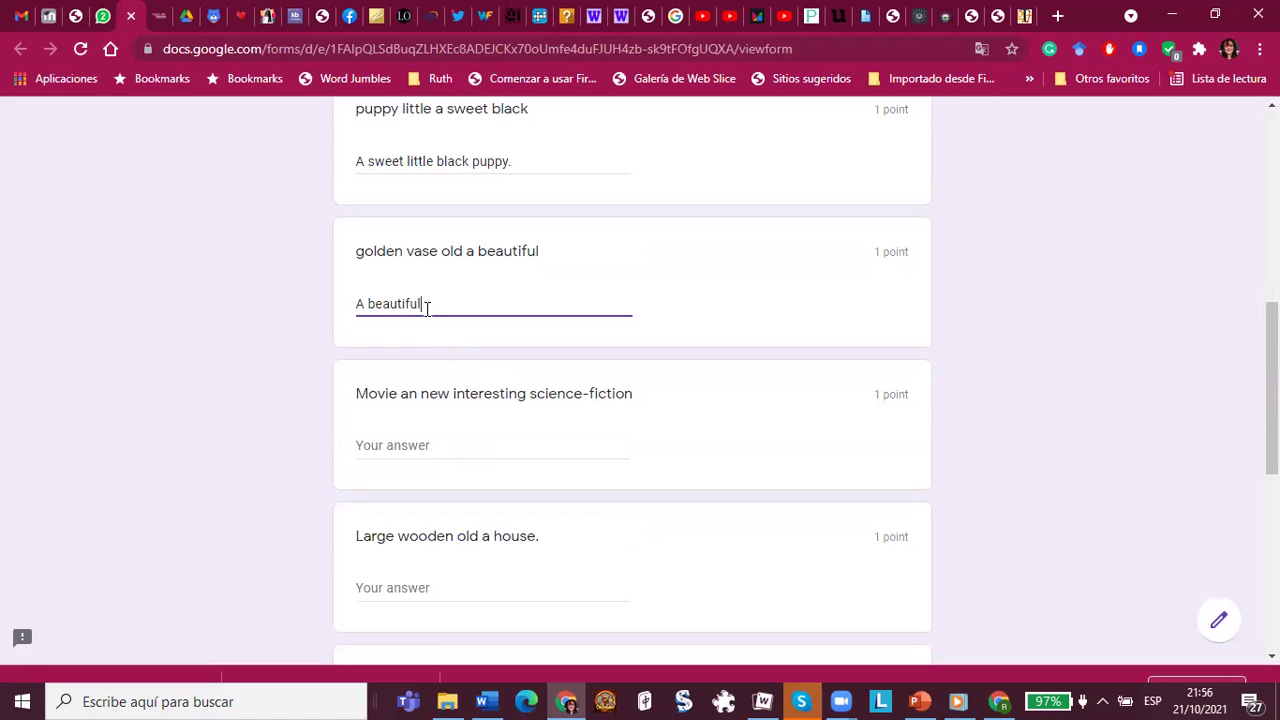
pyautogui.write('old golden vase')
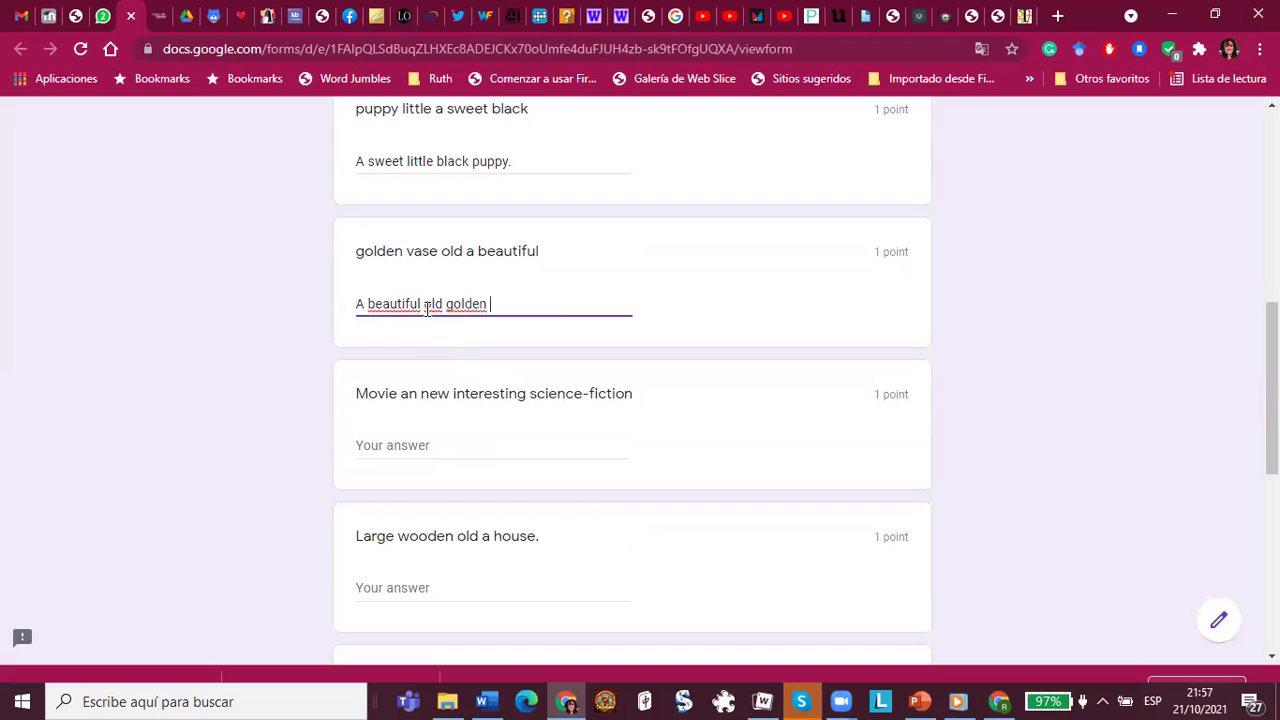
pyautogui.write('.')
# Answer the "Movie an new interesting science-fiction" question with "An interesting new science-fiction movie."
pyautogui.scroll(-2, 440, 434)
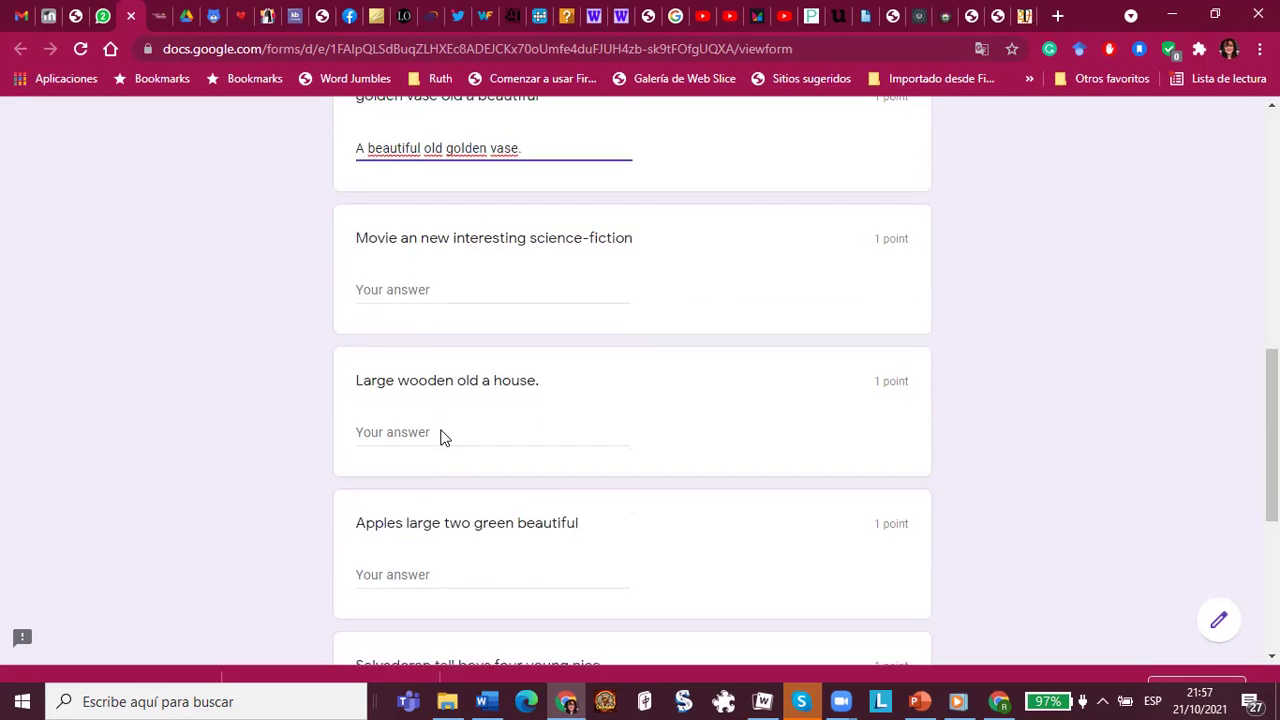
pyautogui.click(402, 289)
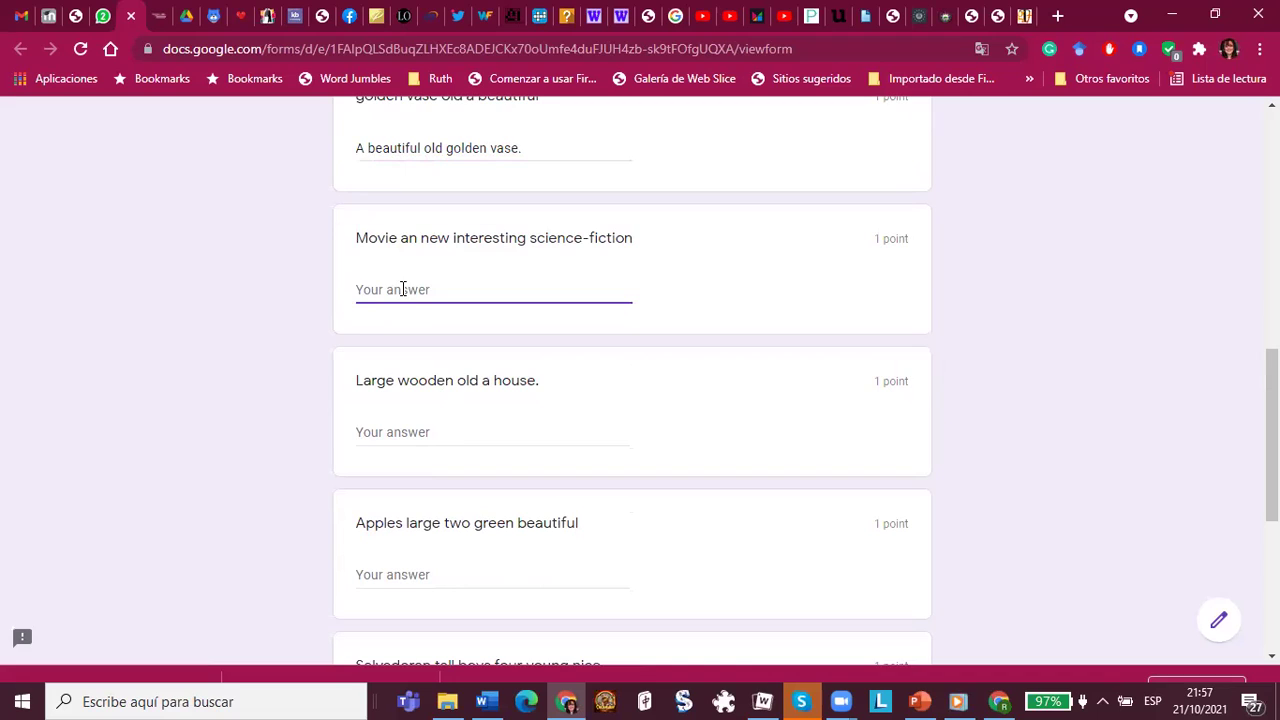
pyautogui.write('An interesting n')
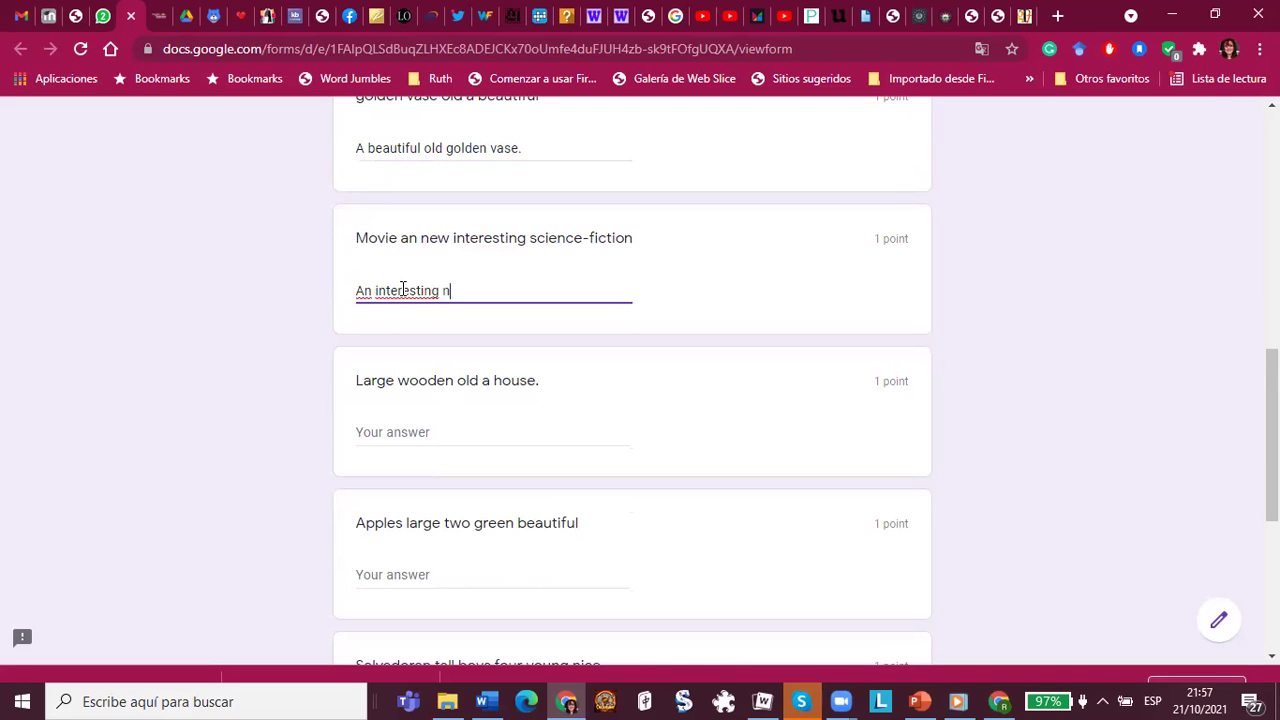
pyautogui.write('ew science-fiction movie')
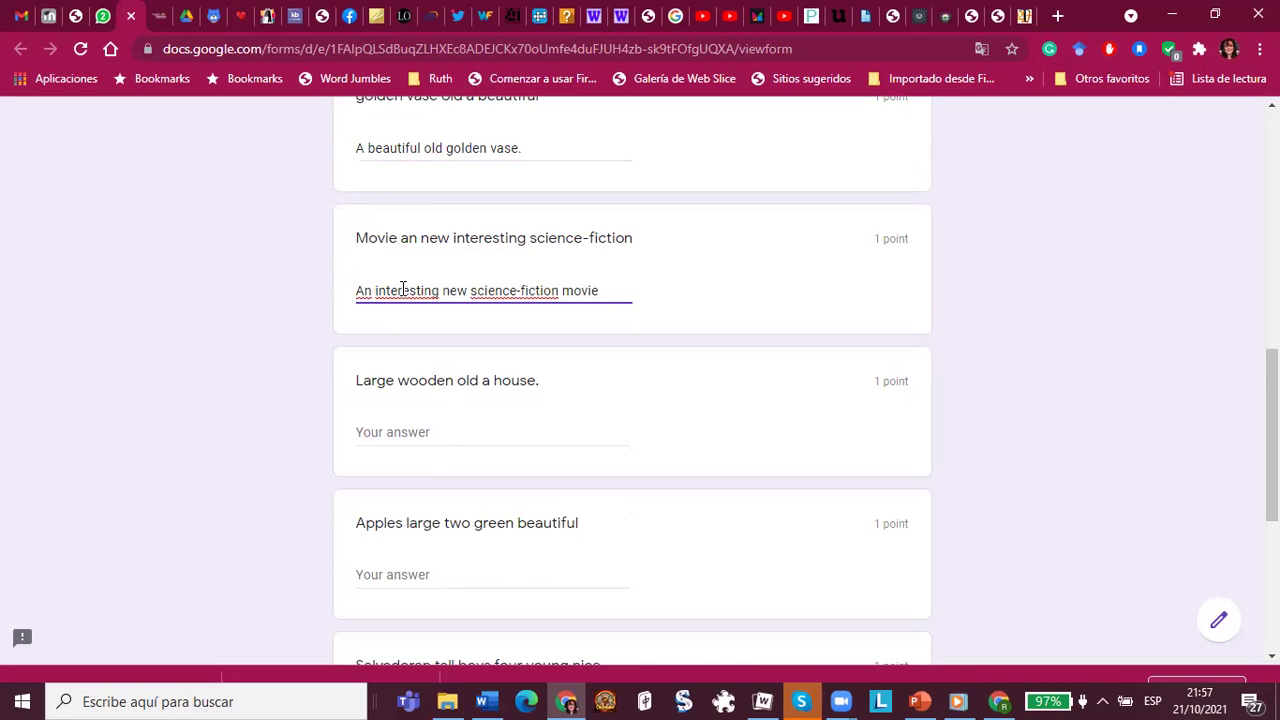
pyautogui.write('.')
# Answer the "Large wooden old a house." question with "A large old wooden house."
pyautogui.scroll(-2, 386, 434)
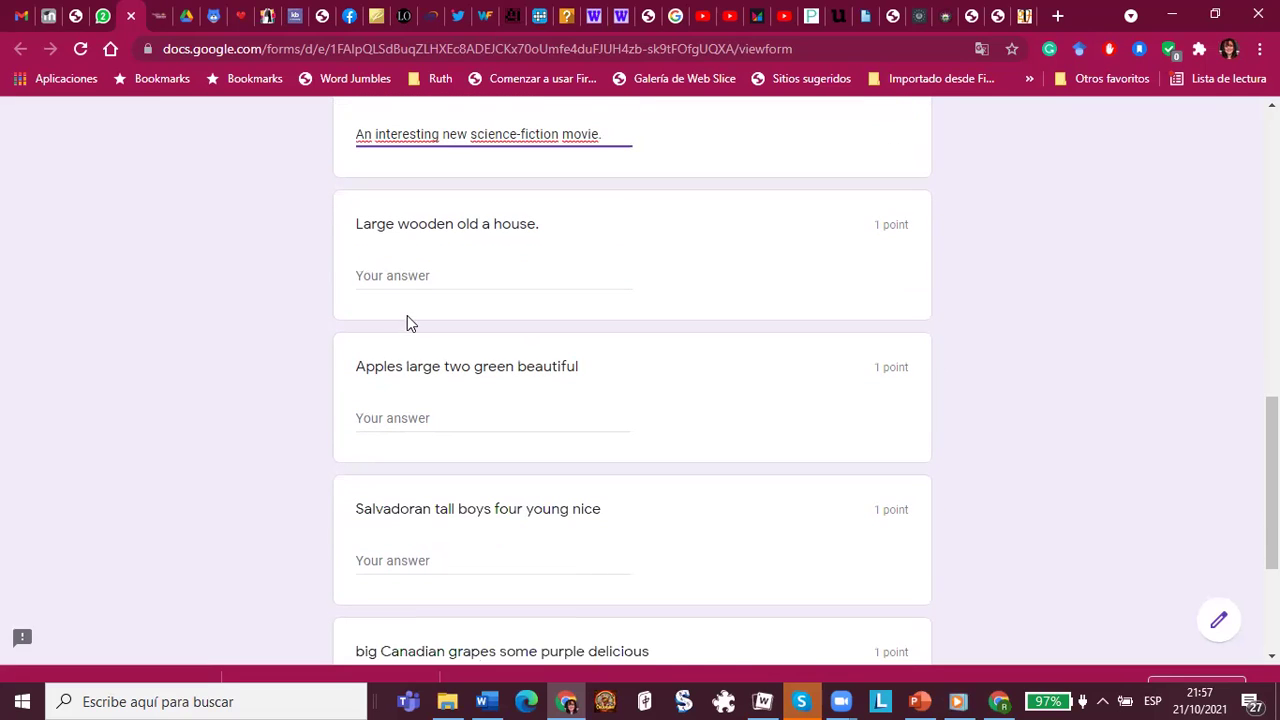
pyautogui.click(407, 275)
pyautogui.write('A')
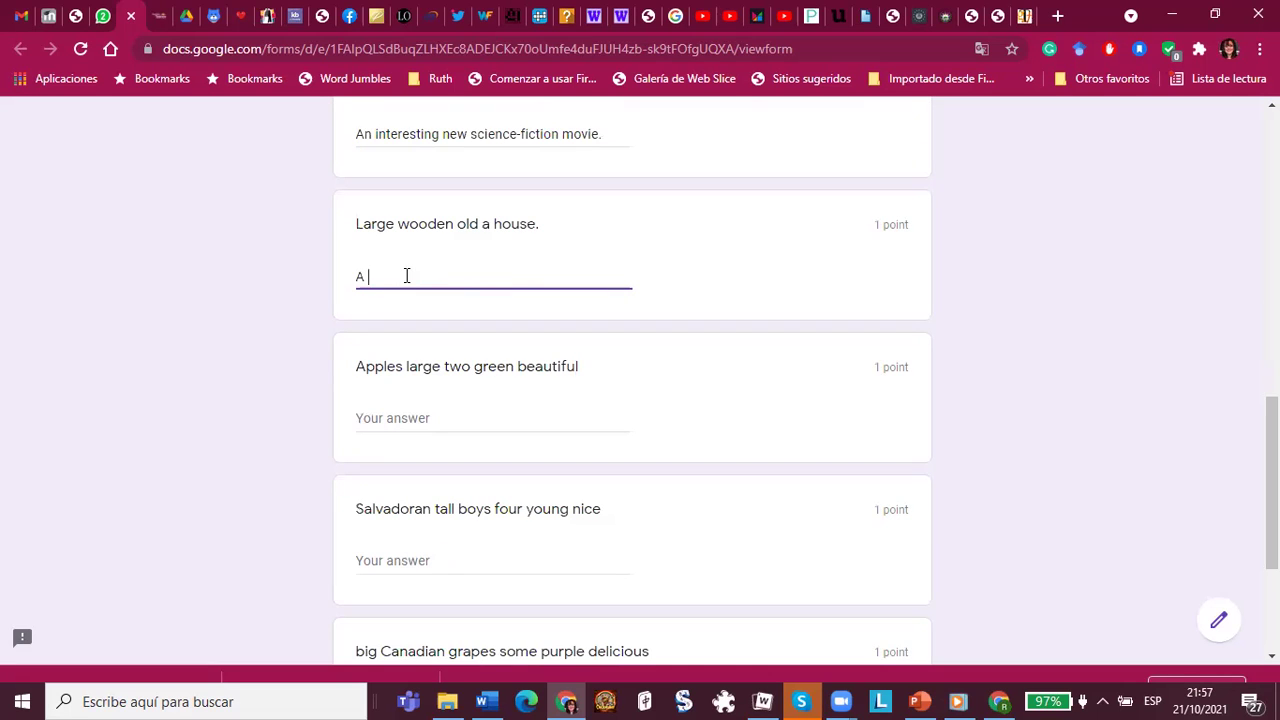
pyautogui.write(' large old wooden house.')
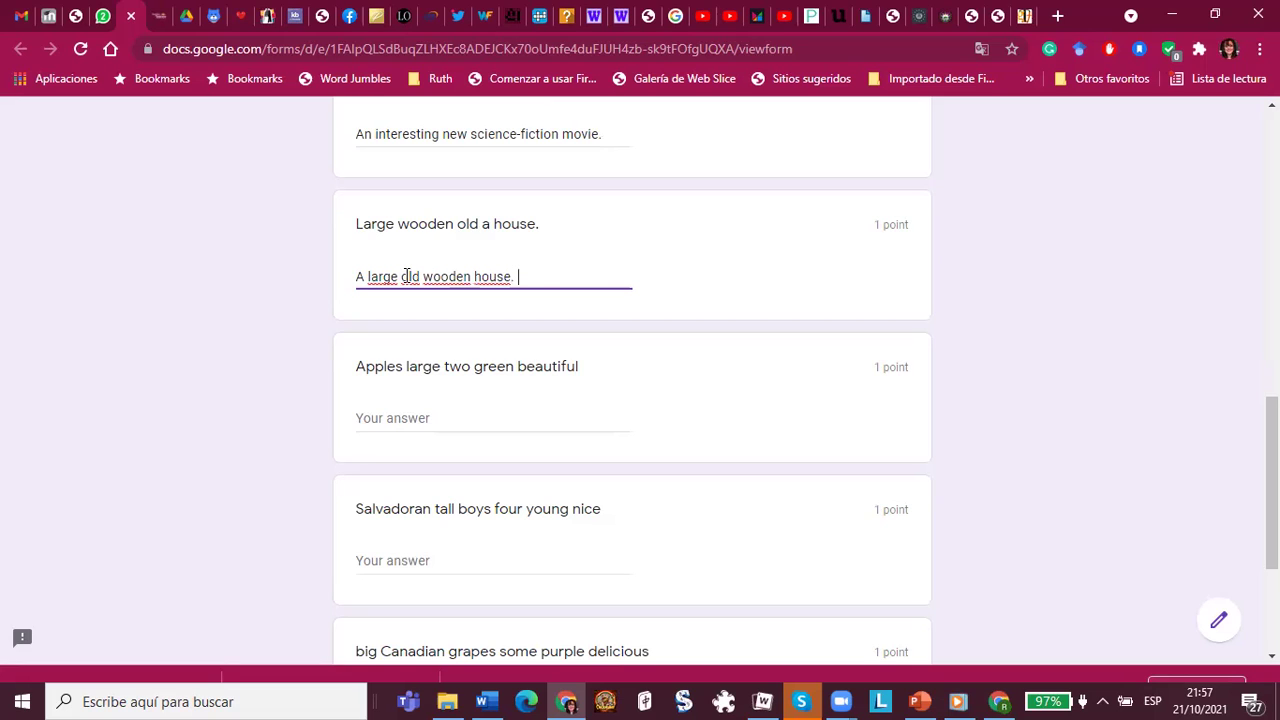
# Answer the "Apples large two green beautiful" question with "Two beautiful large green apples."
pyautogui.scroll(-3, 414, 400)
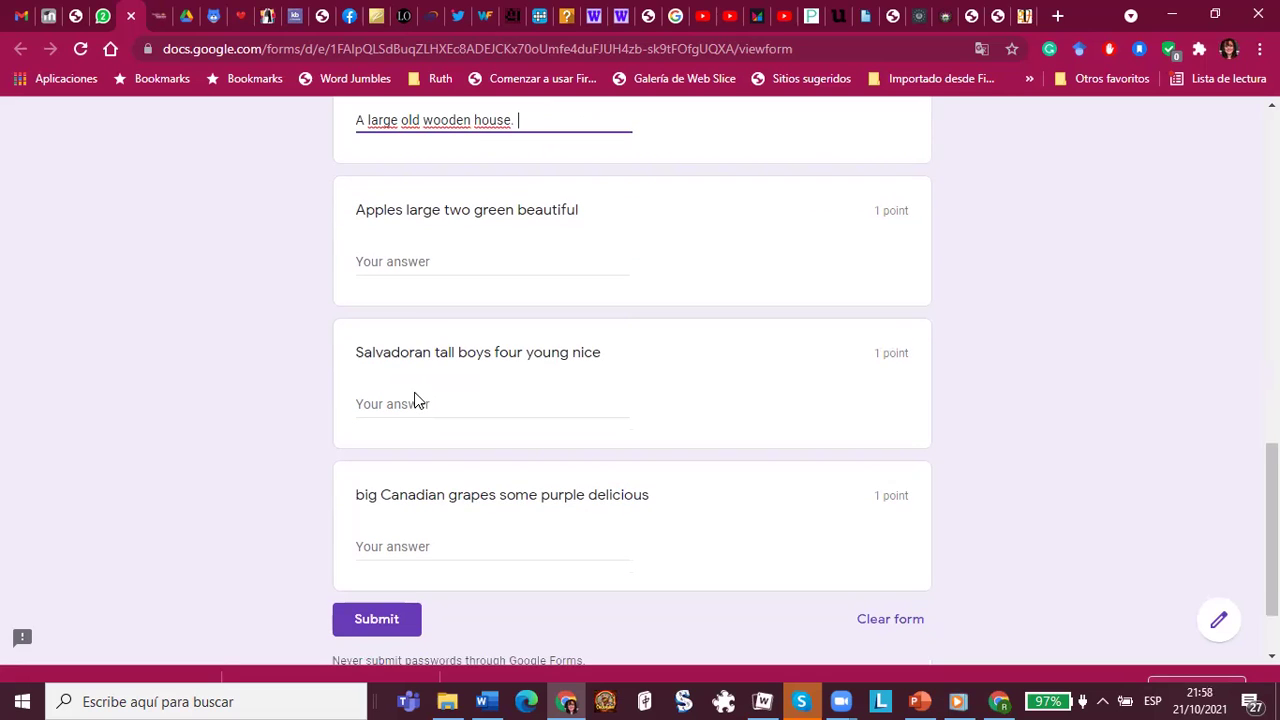
pyautogui.click(412, 257)
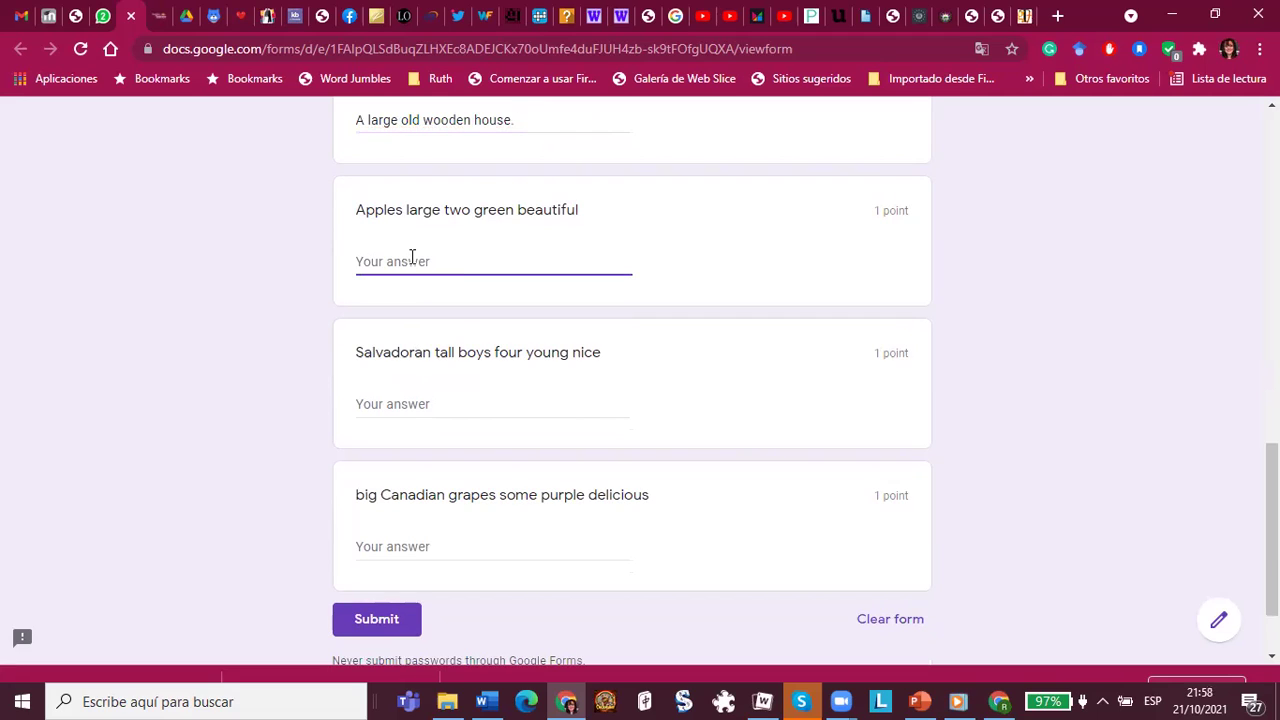
pyautogui.write('Two beautiful large green apples.')
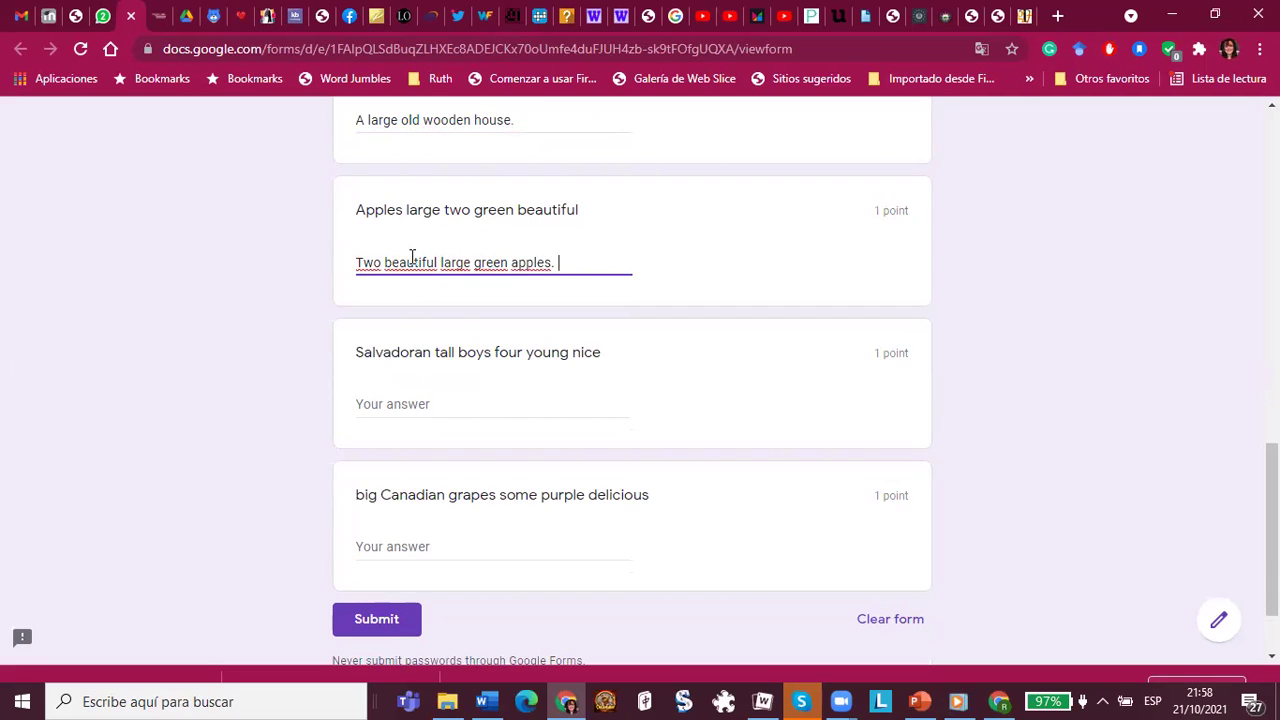
# Answer the "Salvadoran tall boys four young nice" question with "Four nice tall young salvadoran boys."
pyautogui.click(435, 402)
pyautogui.write('Four')
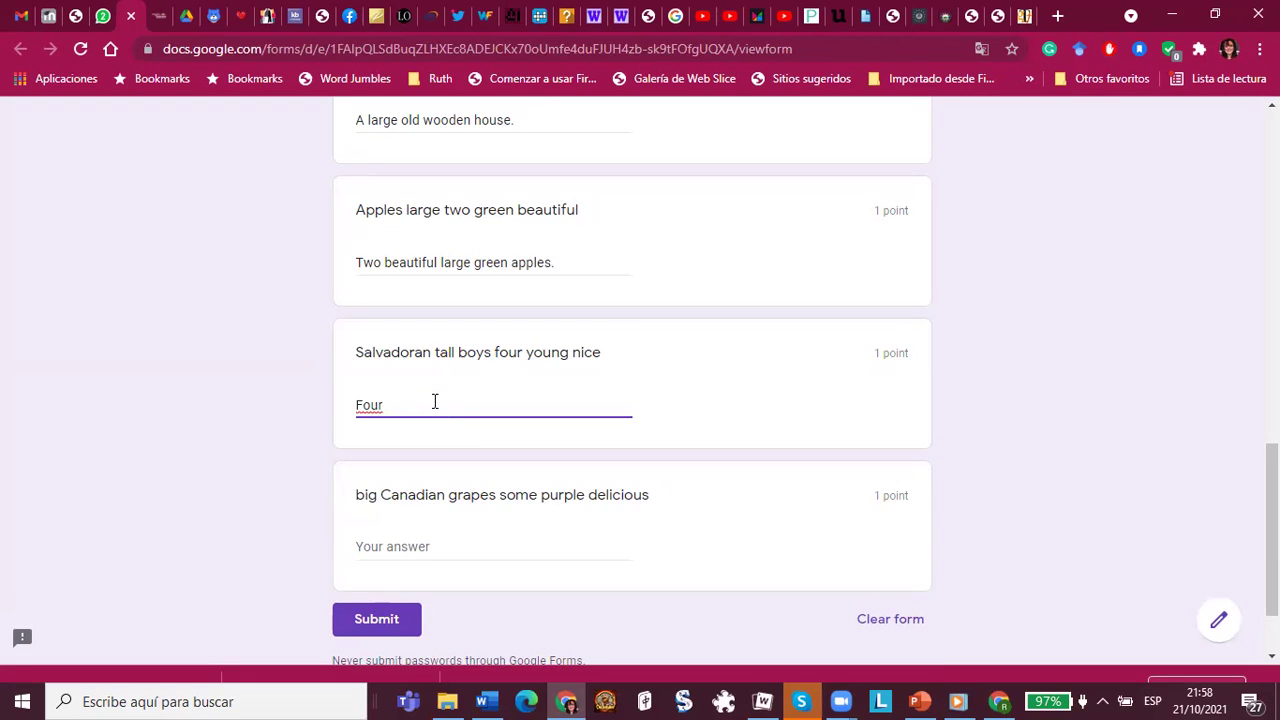
pyautogui.write('nice tall young')
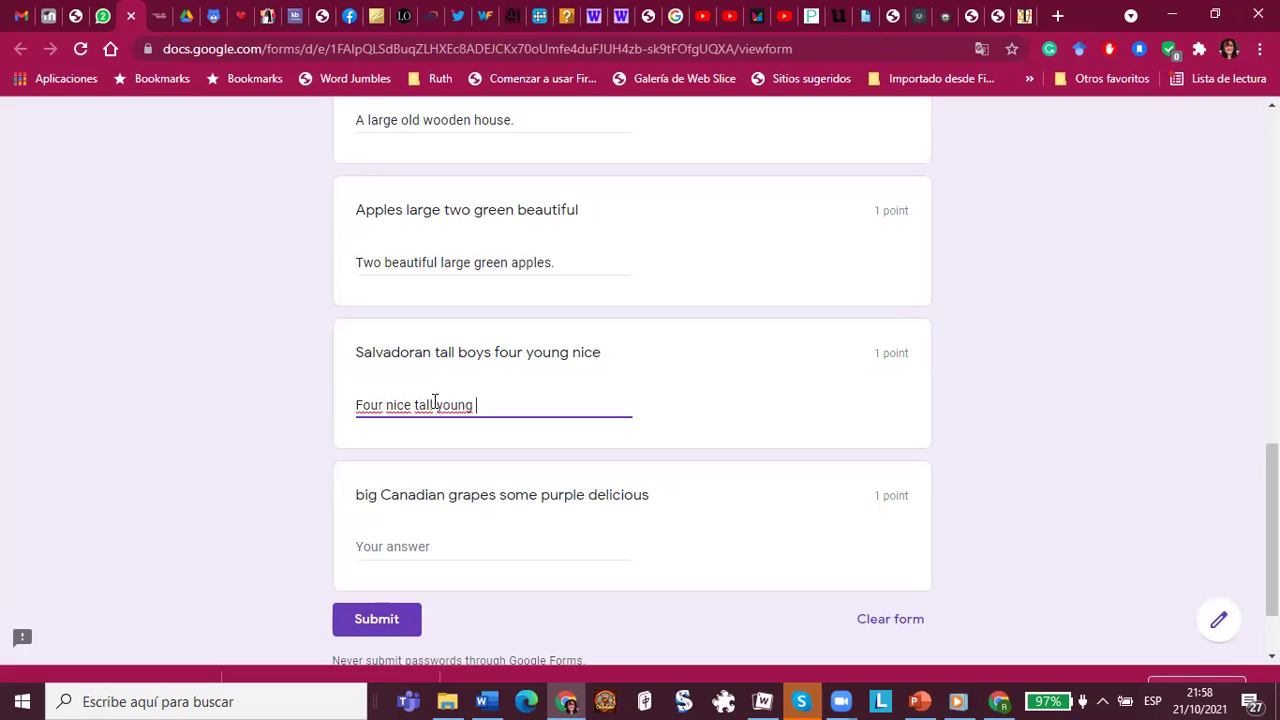
pyautogui.write(' salvadoran boy')
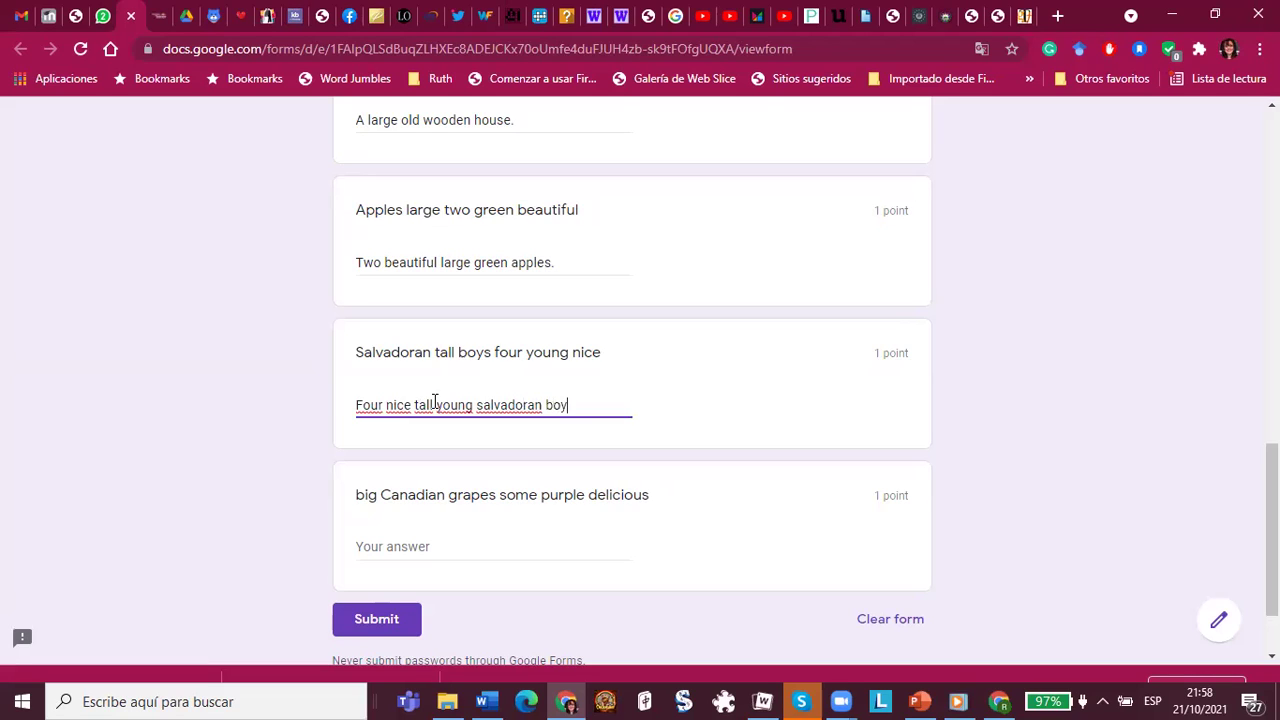
pyautogui.write('s.')
# Answer the "big Canadian grapes some purple delicious" question with "Some delicious big purple Canadian grapes"
pyautogui.click(403, 546)
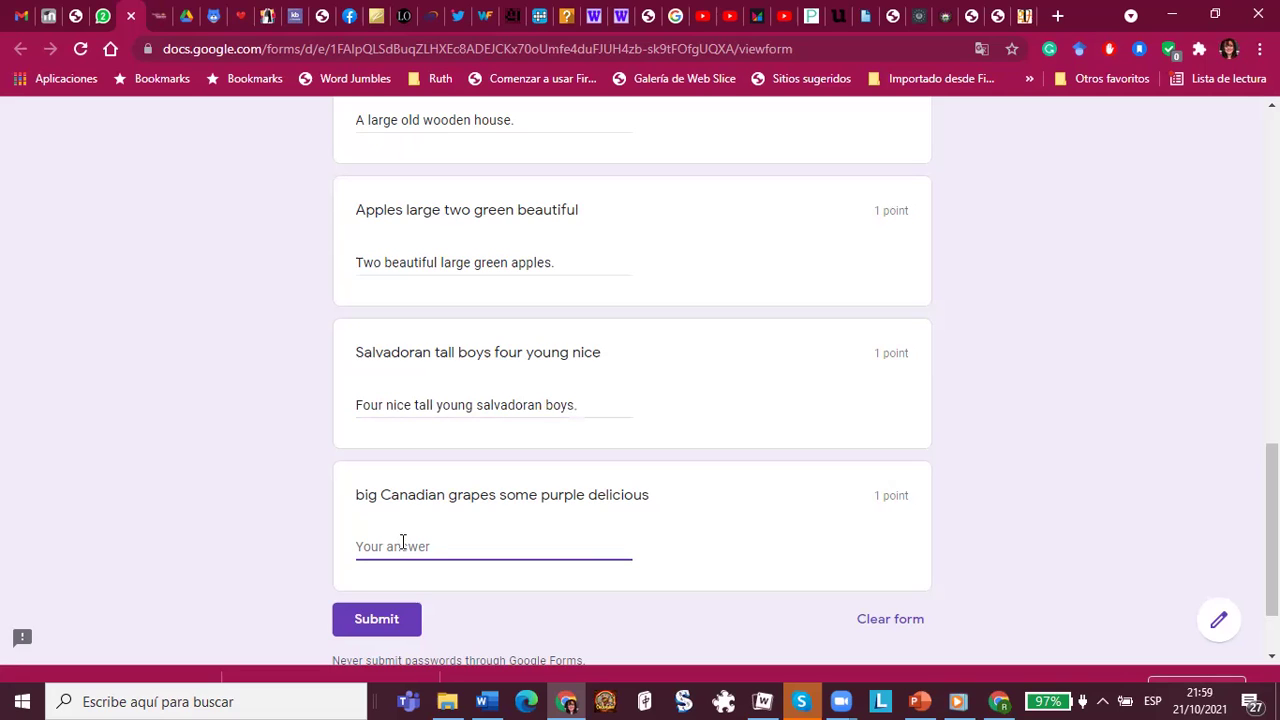
pyautogui.write('Some delicious')
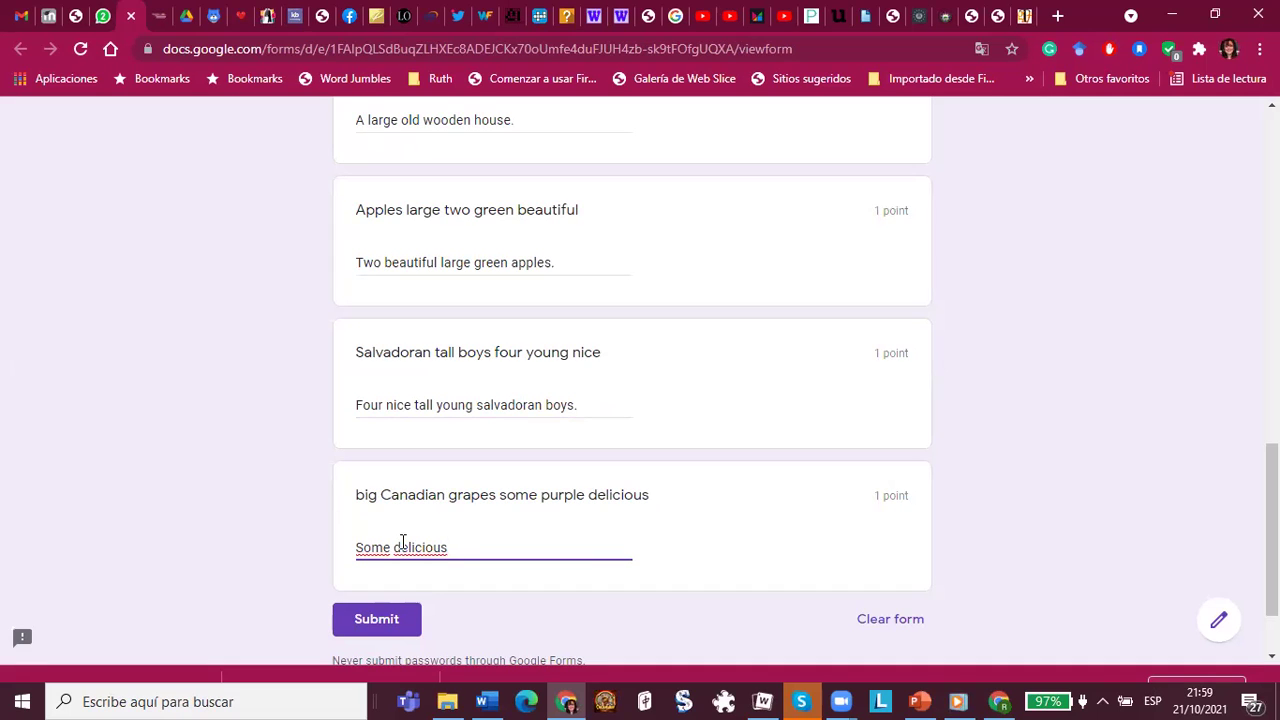
pyautogui.write(' big purple Canadi')
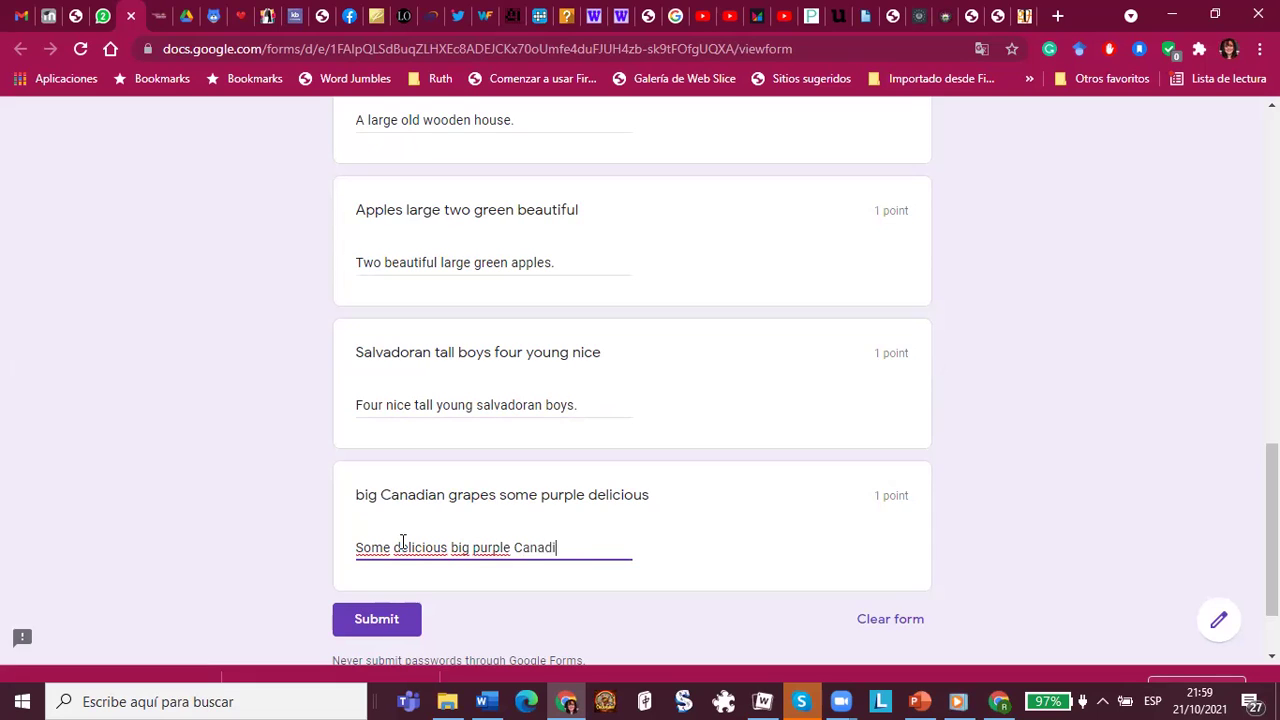
pyautogui.write('an grapes')
# Capitalize "Salvadoran" in the boys answer and add a final period to the grapes answer
pyautogui.click(484, 404)
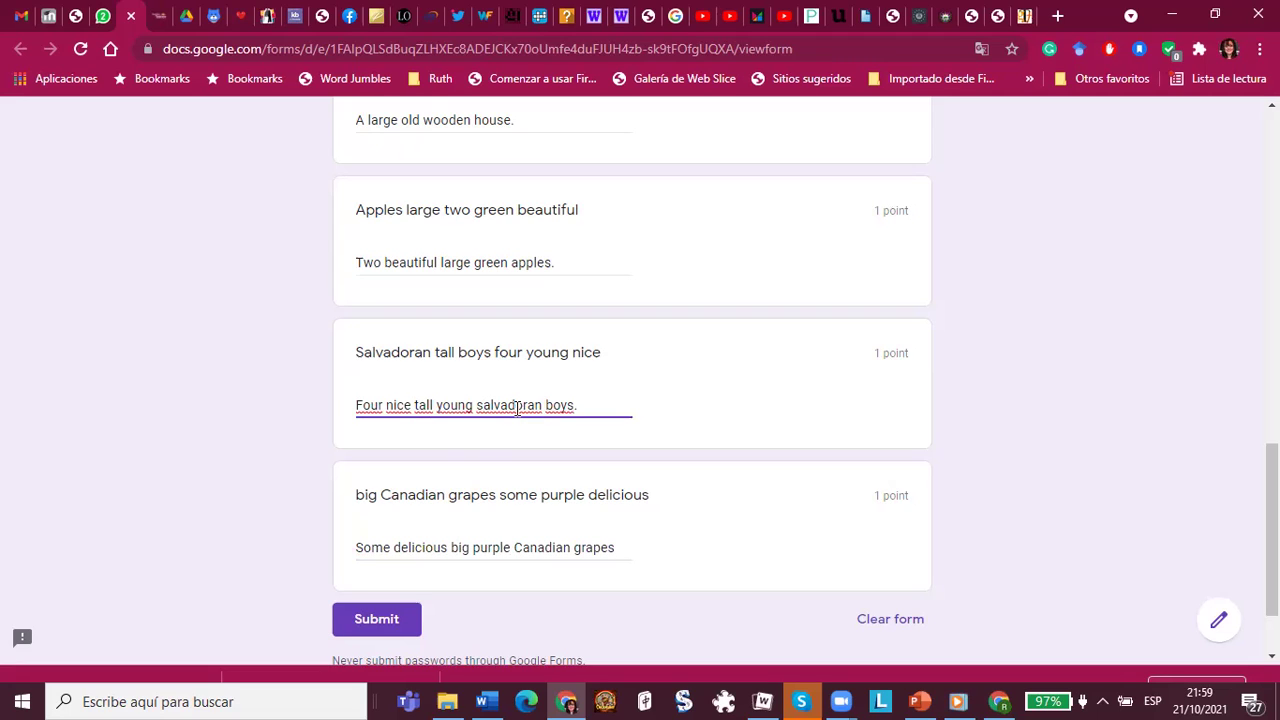
pyautogui.press('BackSpace')
pyautogui.write('S')
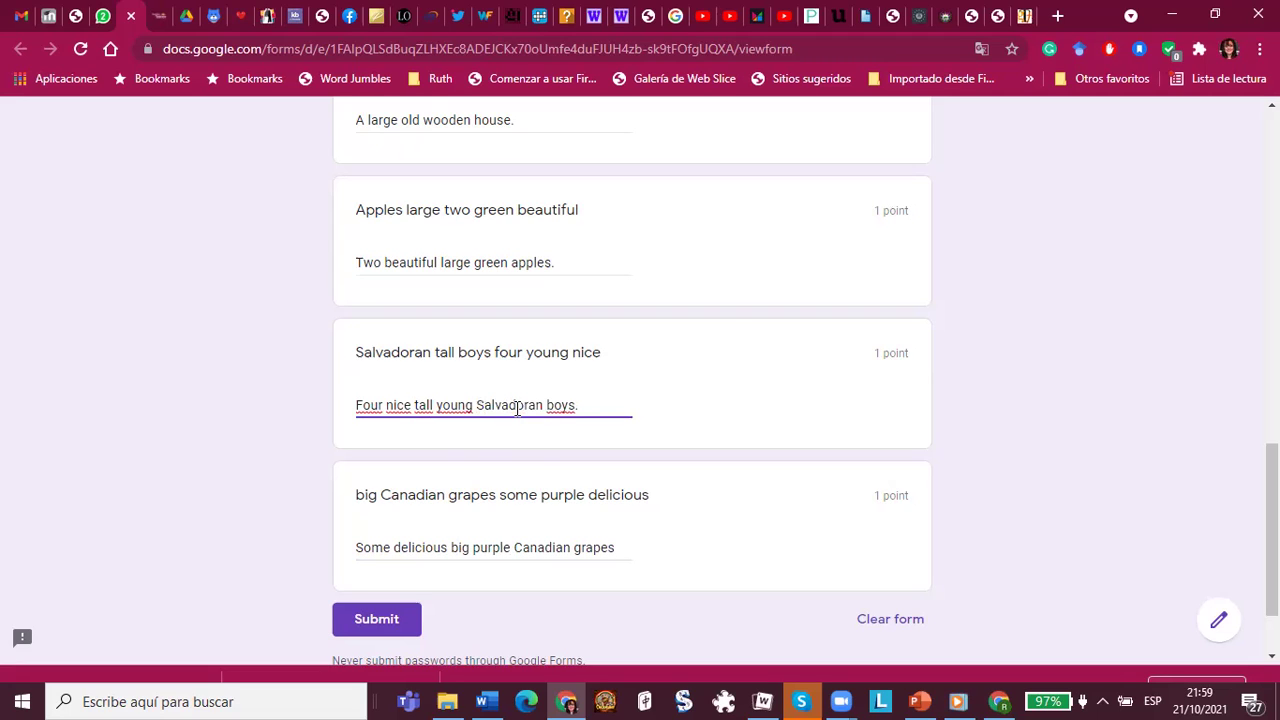
pyautogui.click(615, 546)
pyautogui.write('.')
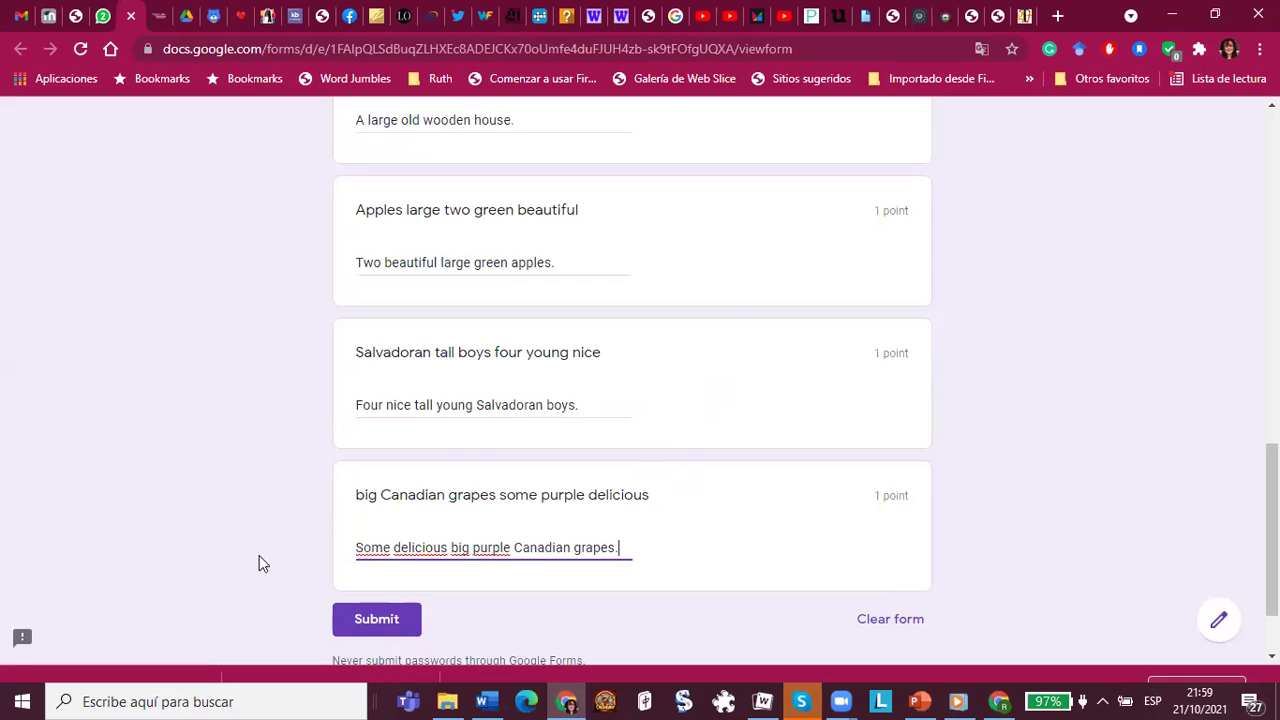
# Submit the quiz and view the score, reviewing the graded answers down to the carpet question
pyautogui.click(383, 619)
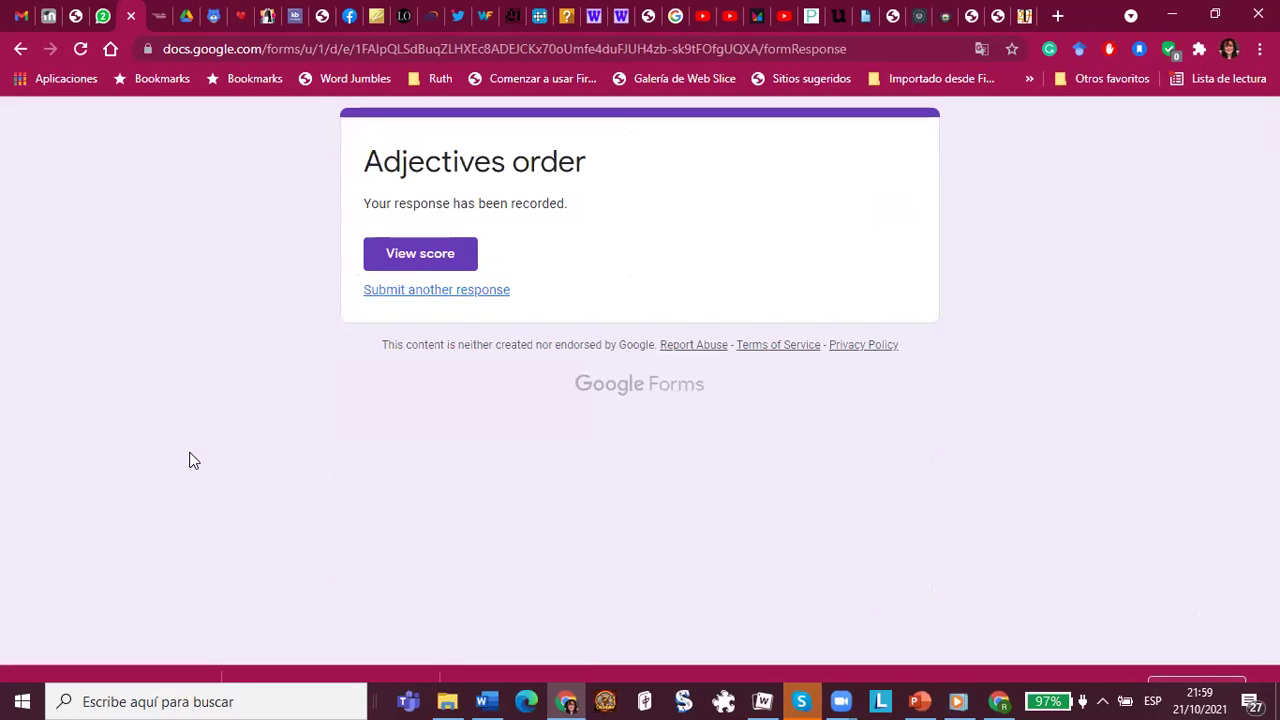
pyautogui.click(430, 258)
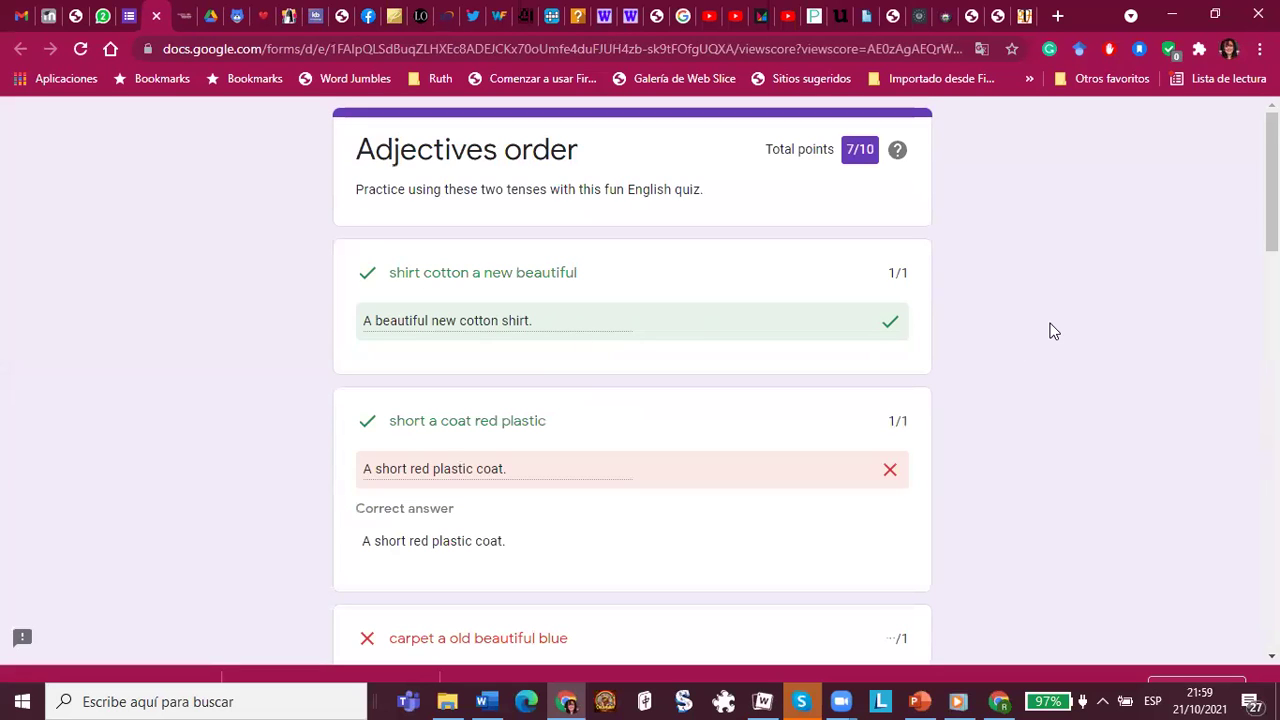
pyautogui.scroll(-2, 1044, 336)
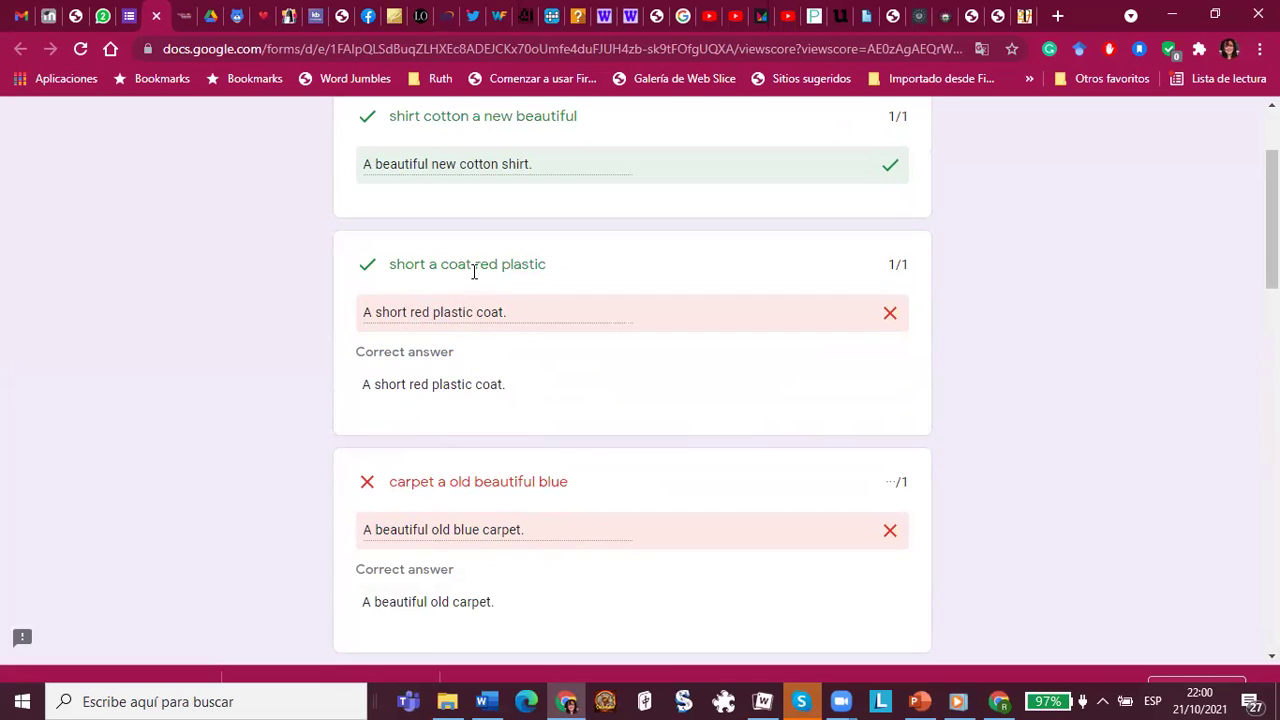
pyautogui.scroll(-2, 579, 435)
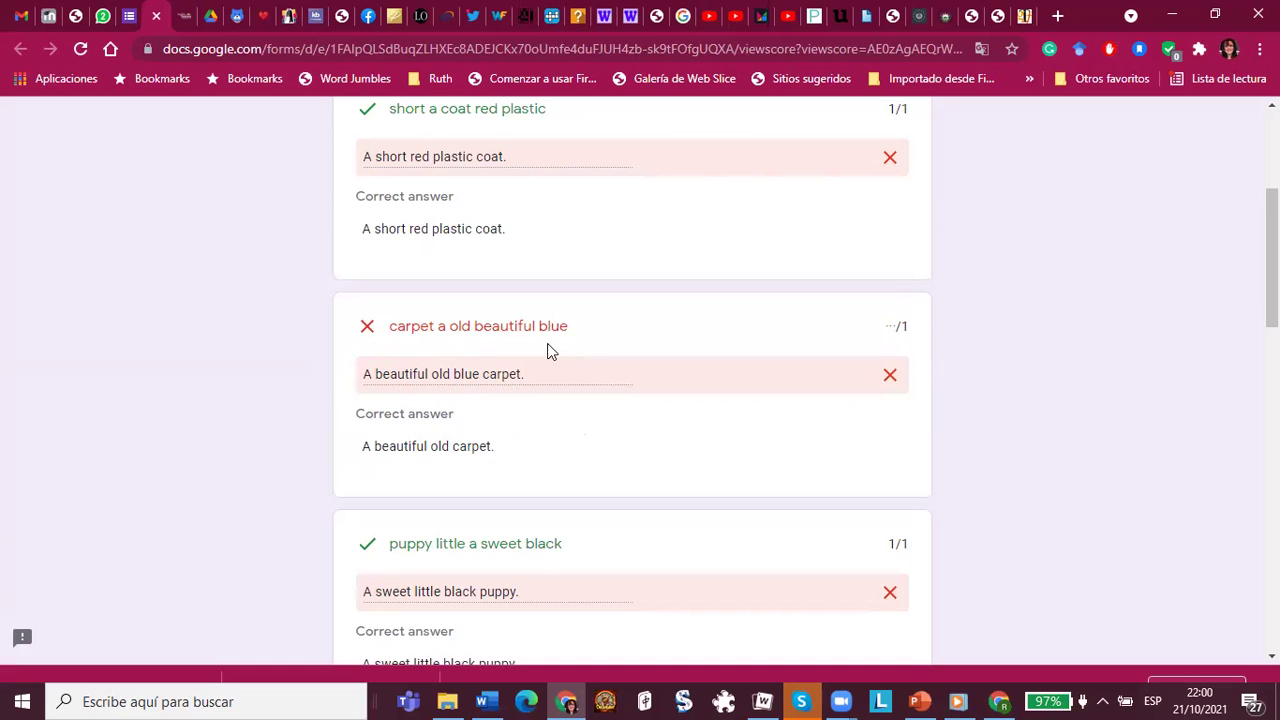
# Switch to the Adjectives order form editor and open the answer key of the "carpet a old beautiful blue" question
pyautogui.click(1000, 700)
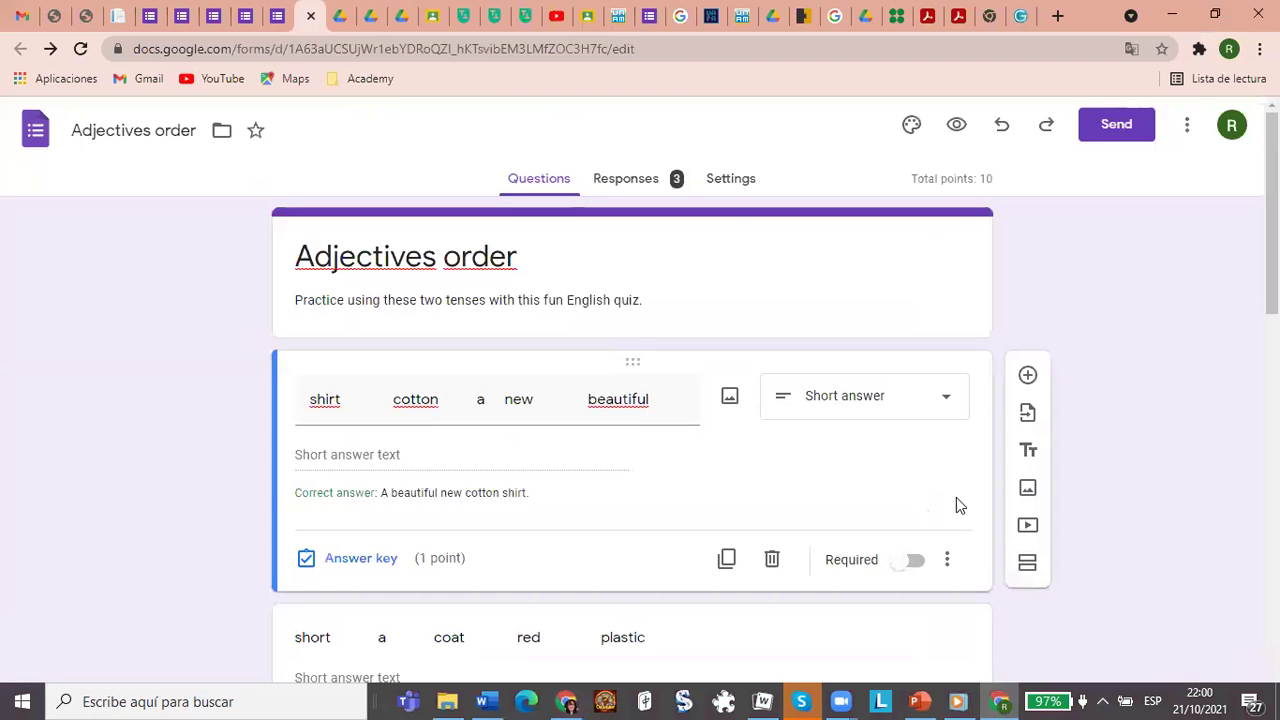
pyautogui.scroll(-8, 572, 458)
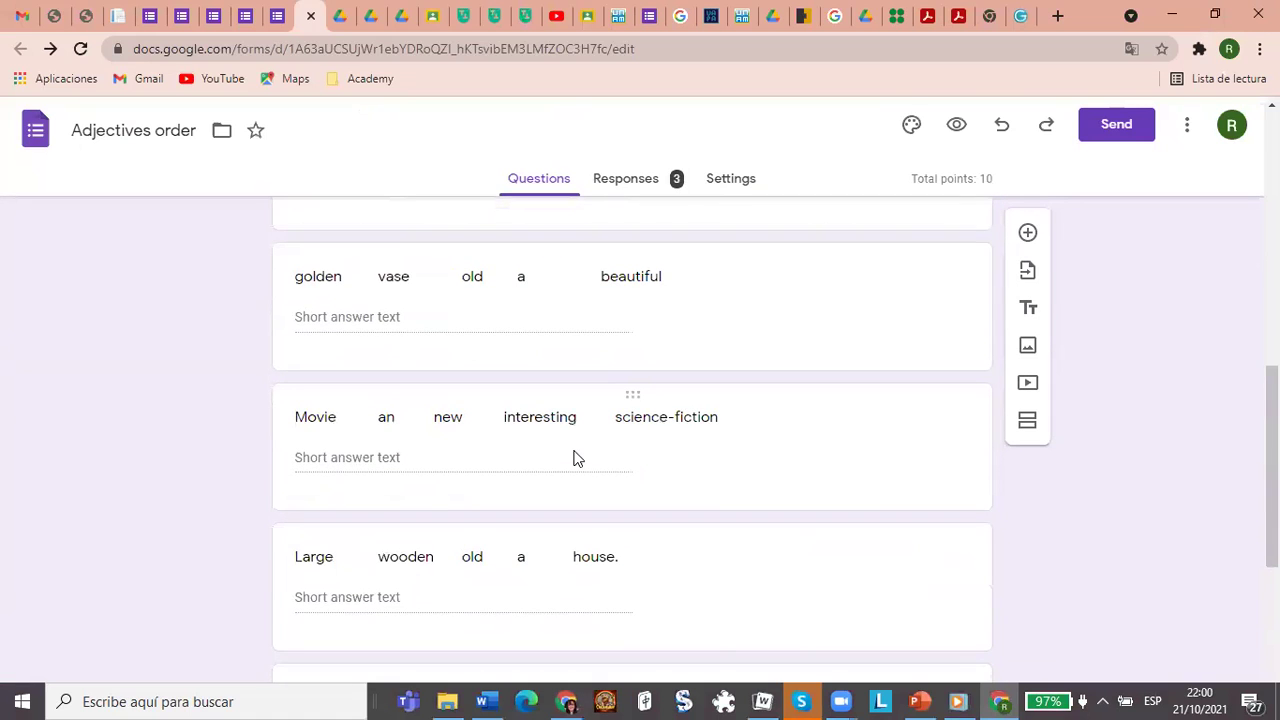
pyautogui.scroll(3, 575, 455)
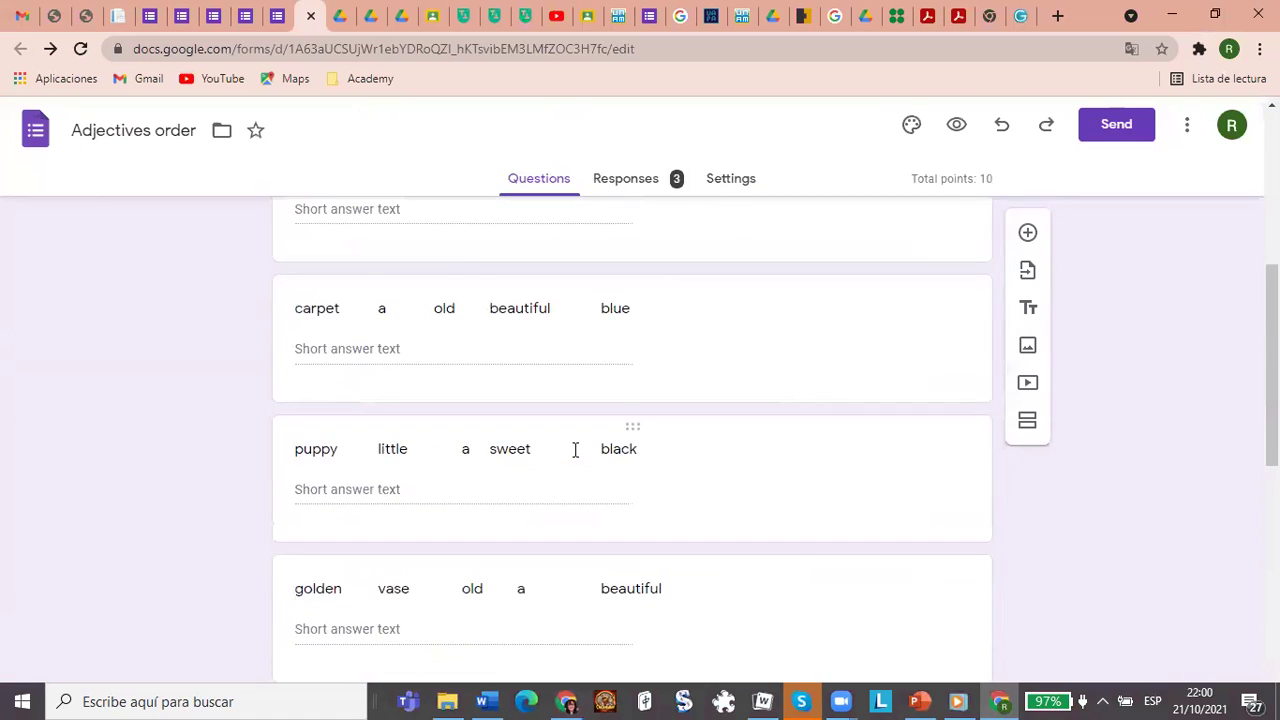
pyautogui.scroll(2, 575, 450)
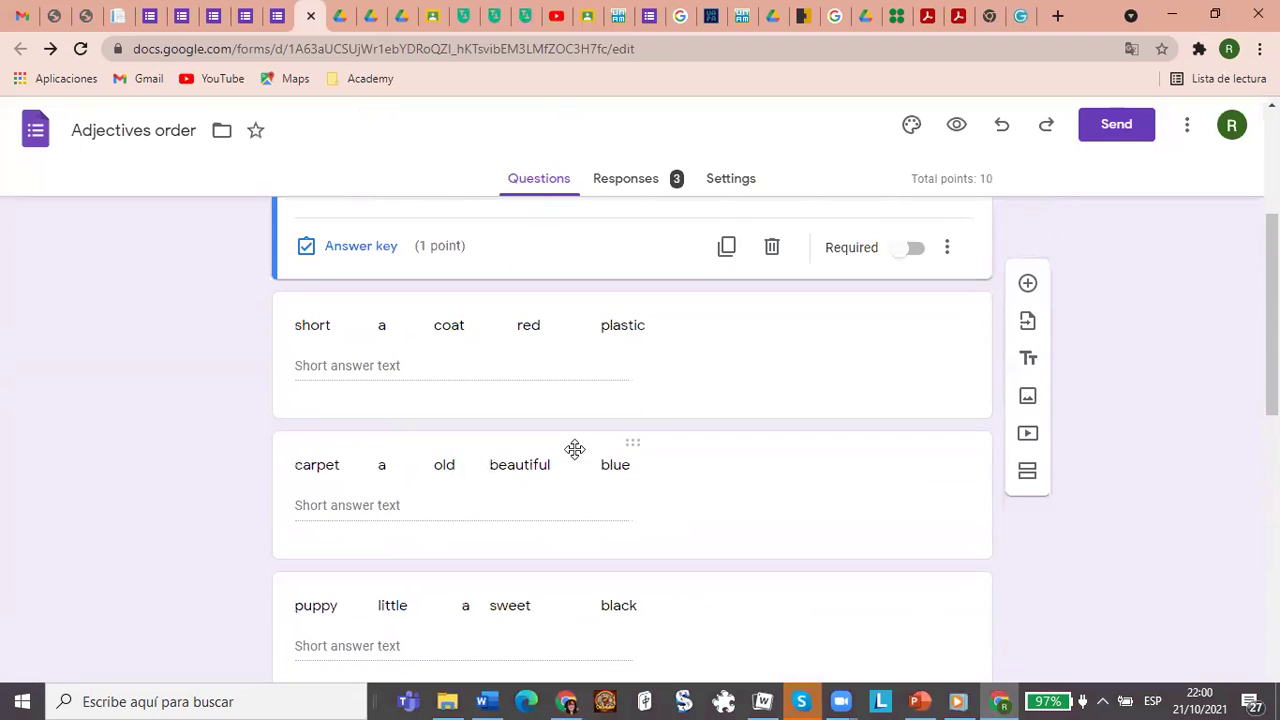
pyautogui.click(519, 541)
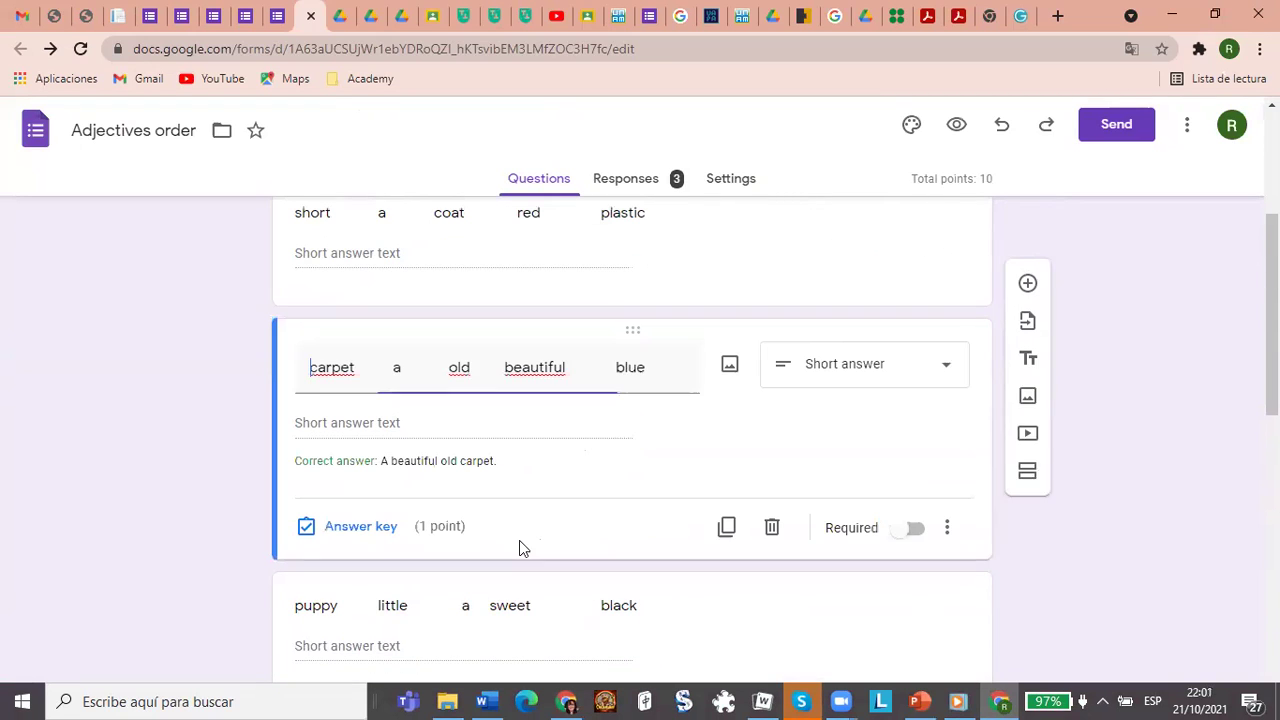
pyautogui.click(460, 458)
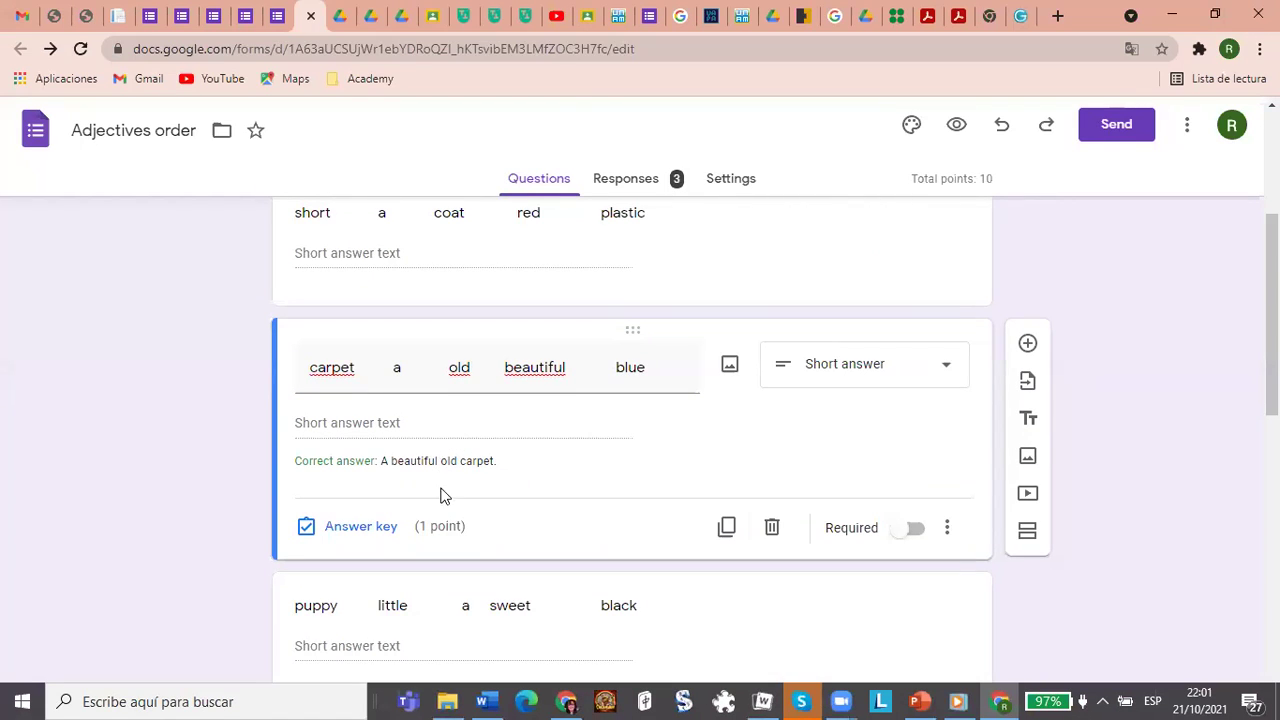
pyautogui.click(362, 527)
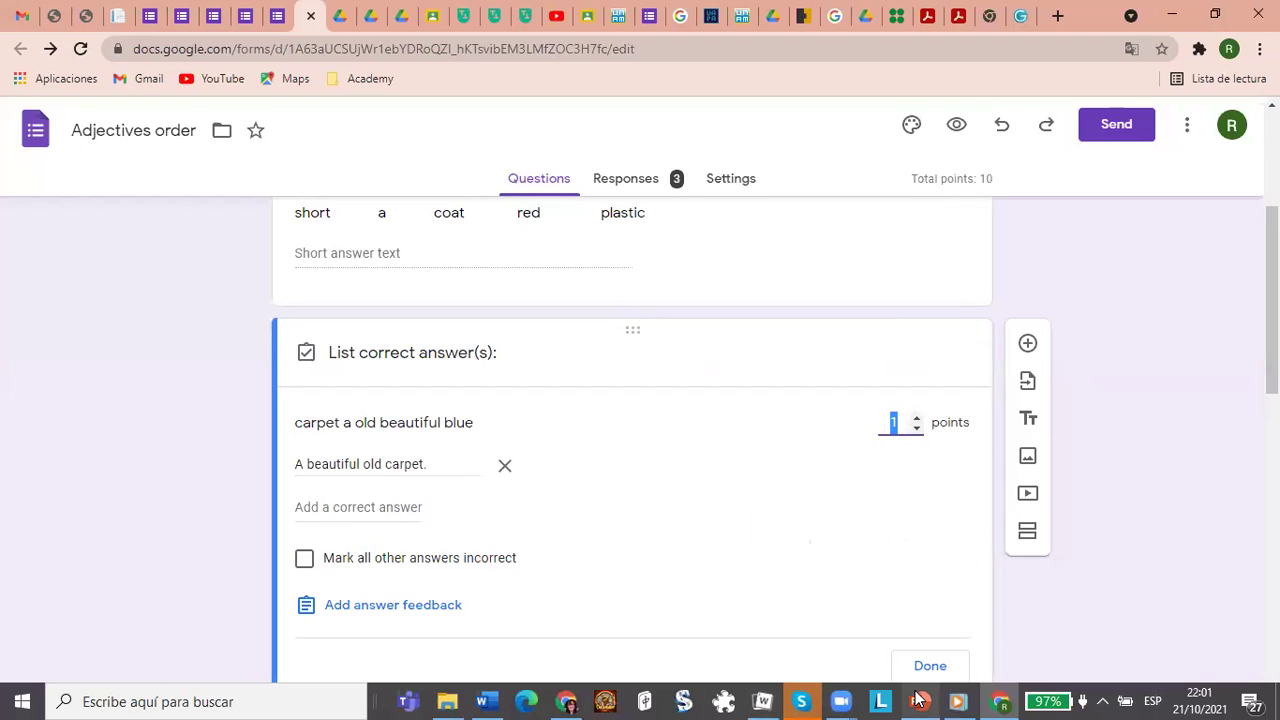
# Switch to the graded response and compare the submitted carpet answer with its listed correct answer
pyautogui.click(569, 703)
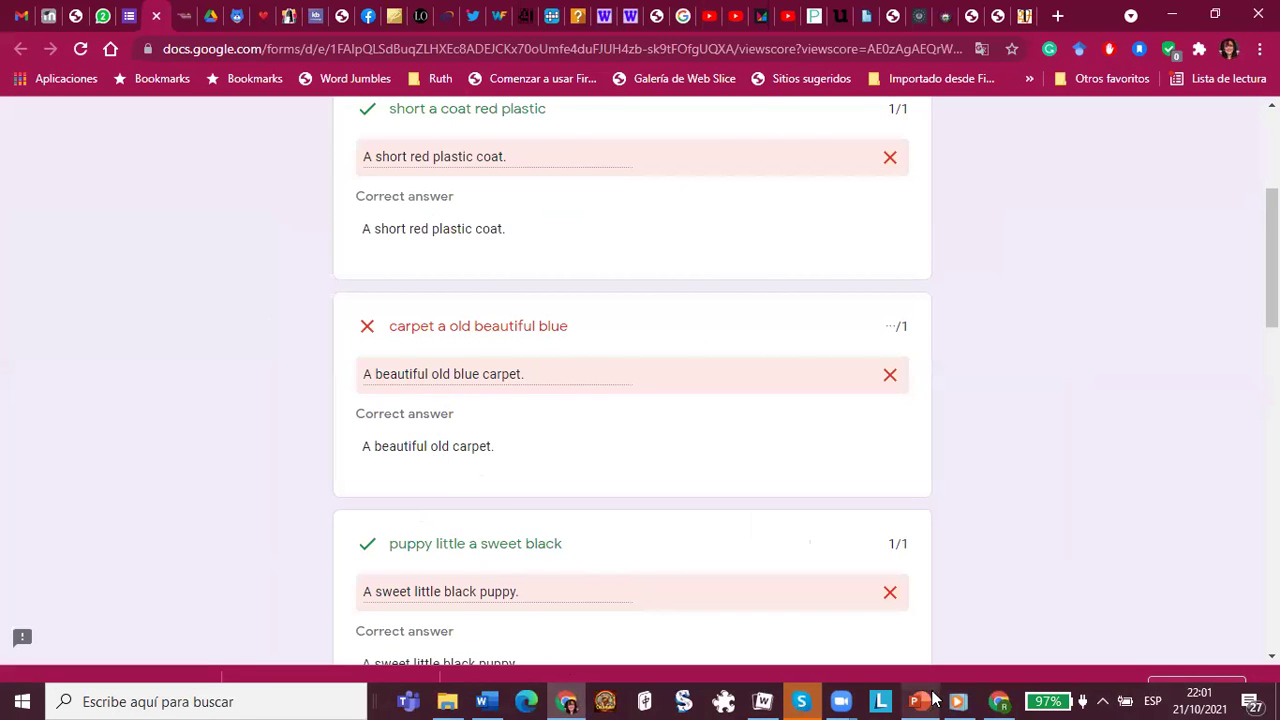
pyautogui.moveTo(924, 699)
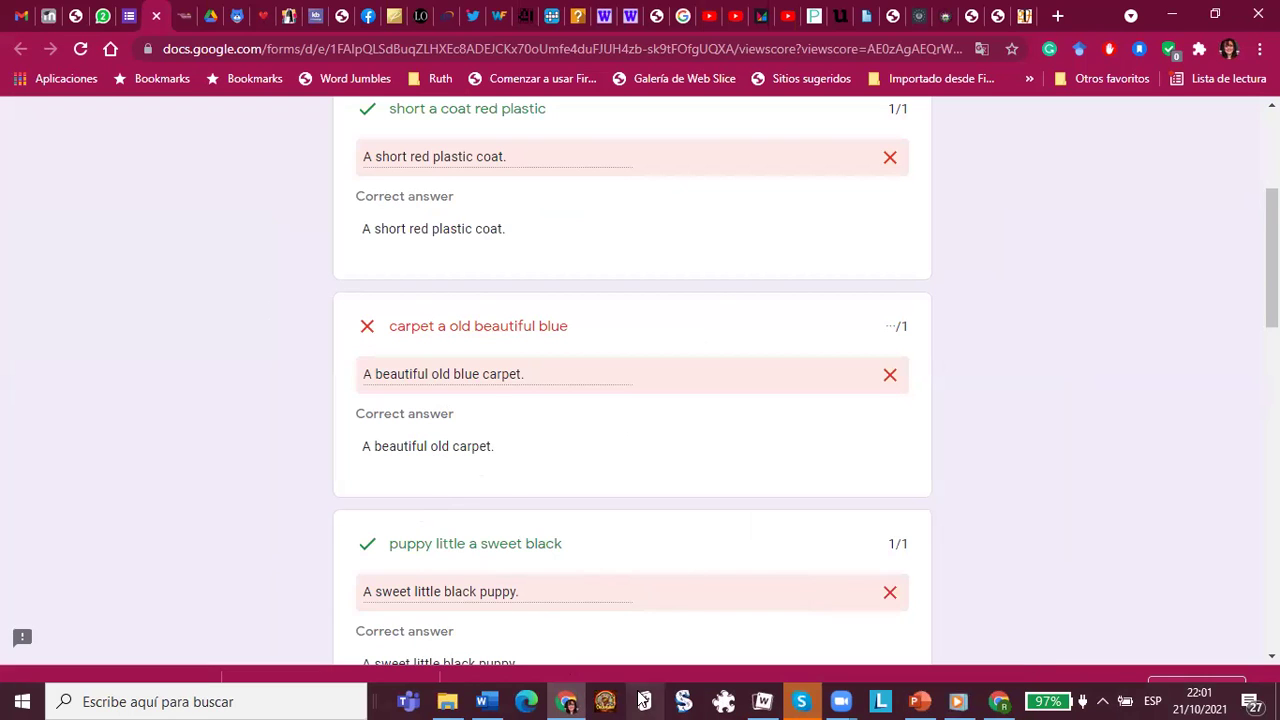
pyautogui.moveTo(569, 703)
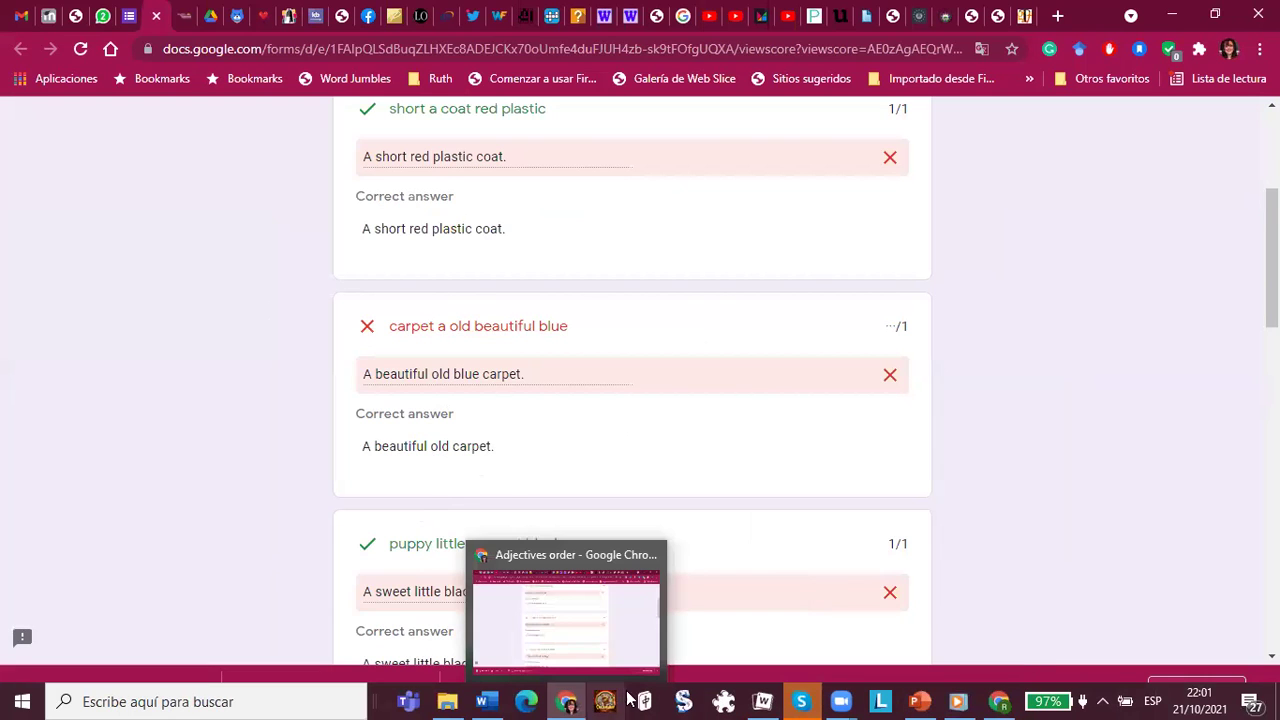
# Return to the form editor and change the carpet question's correct answer to "A beautiful old blue carpet."
pyautogui.click(998, 701)
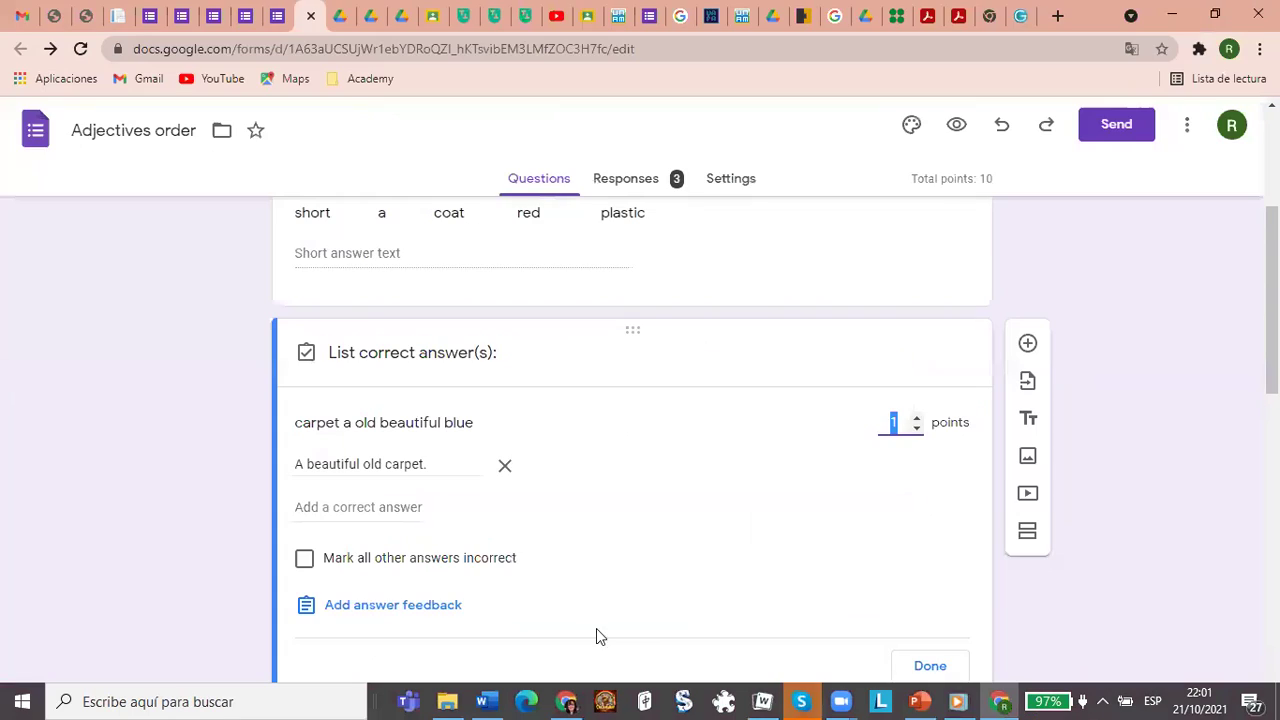
pyautogui.click(383, 463)
pyautogui.click(386, 463)
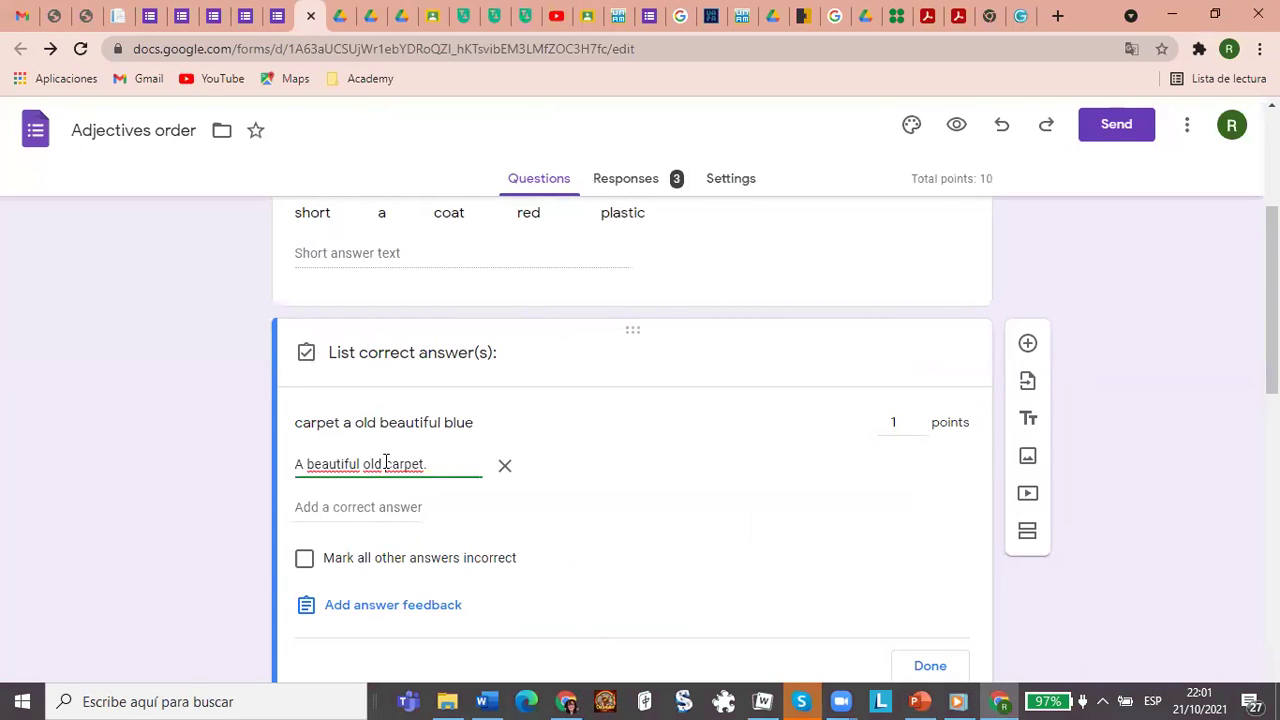
pyautogui.write('blue')
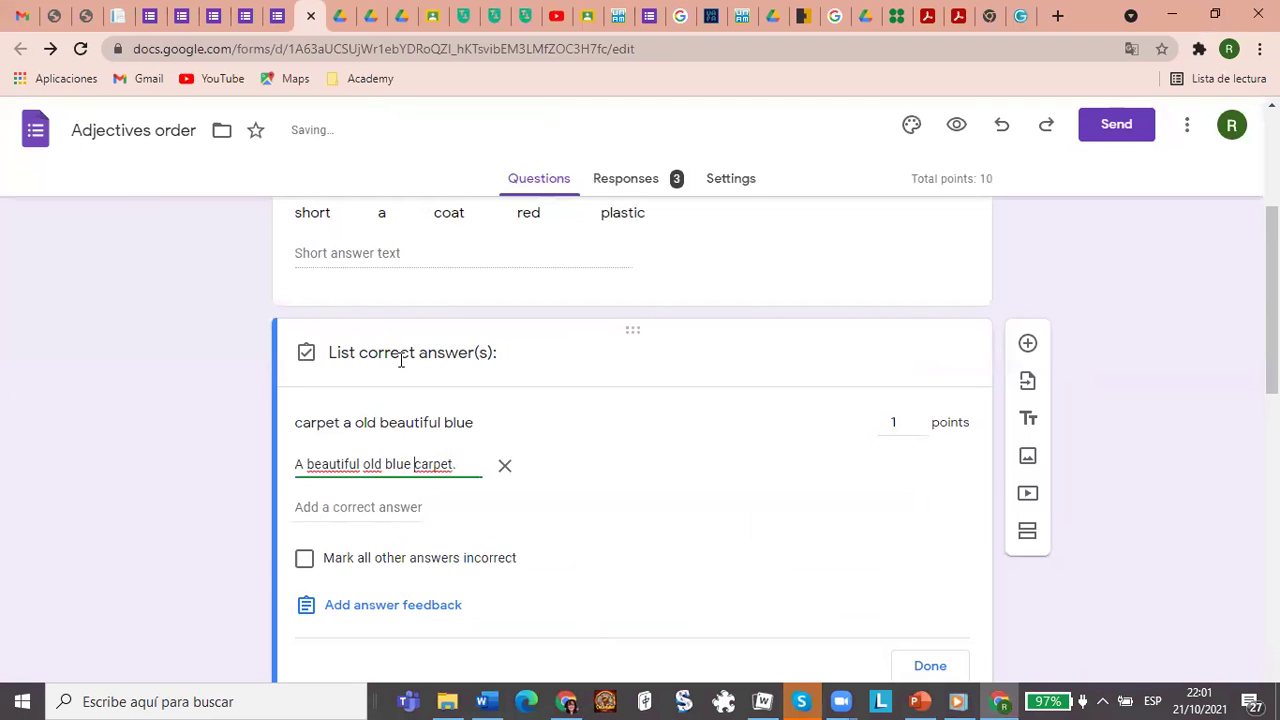
pyautogui.scroll(-3, 689, 494)
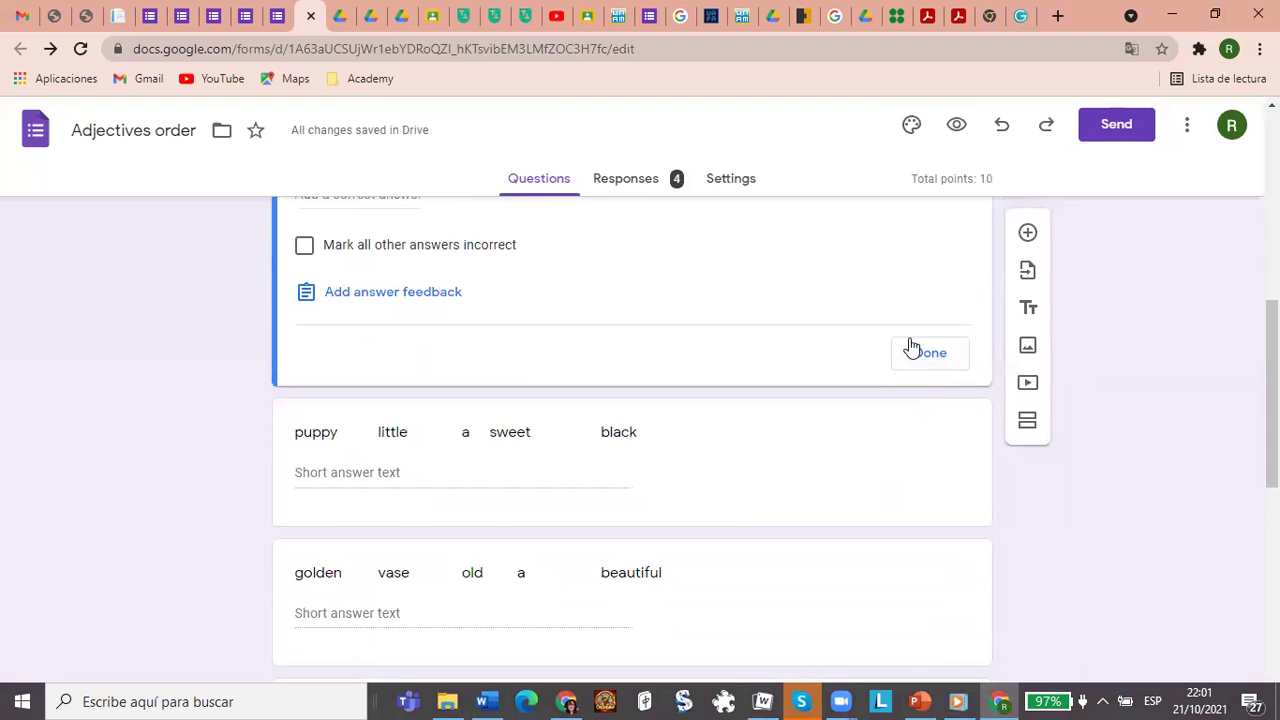
pyautogui.click(929, 366)
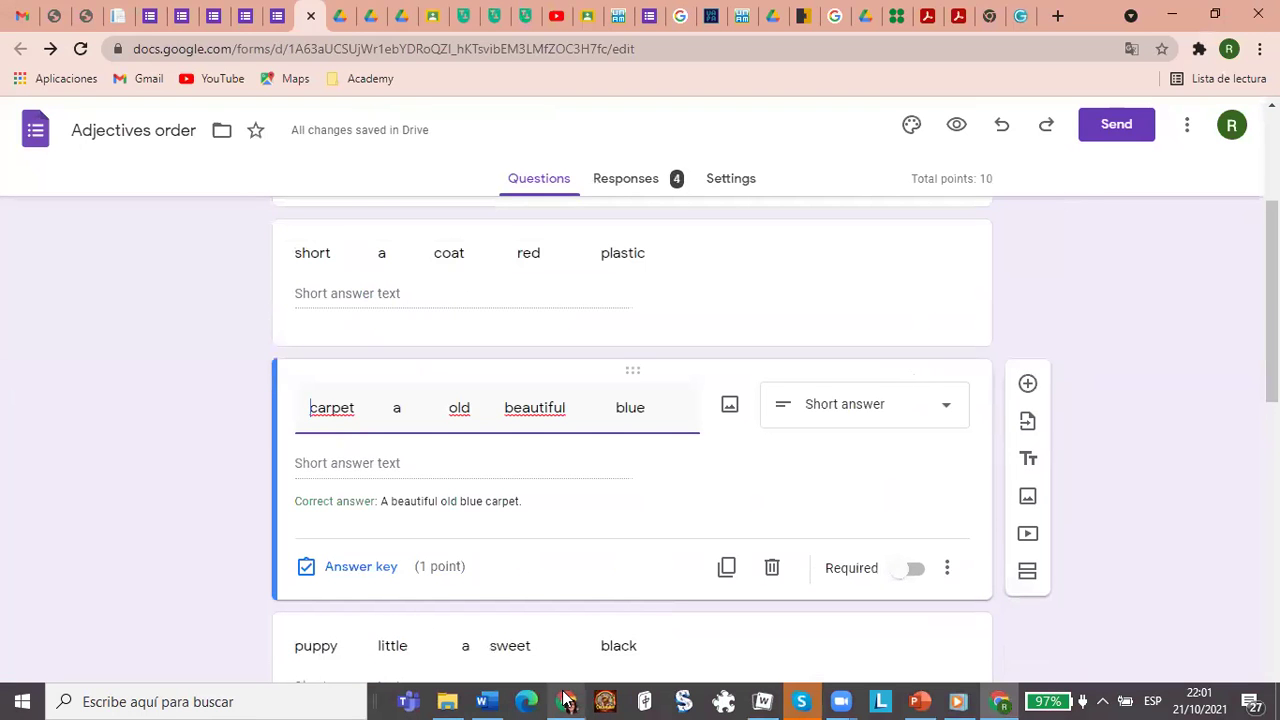
# Switch to the graded response and compare the submitted puppy and golden vase answers with their listed correct answers
pyautogui.click(565, 701)
pyautogui.scroll(-3, 214, 491)
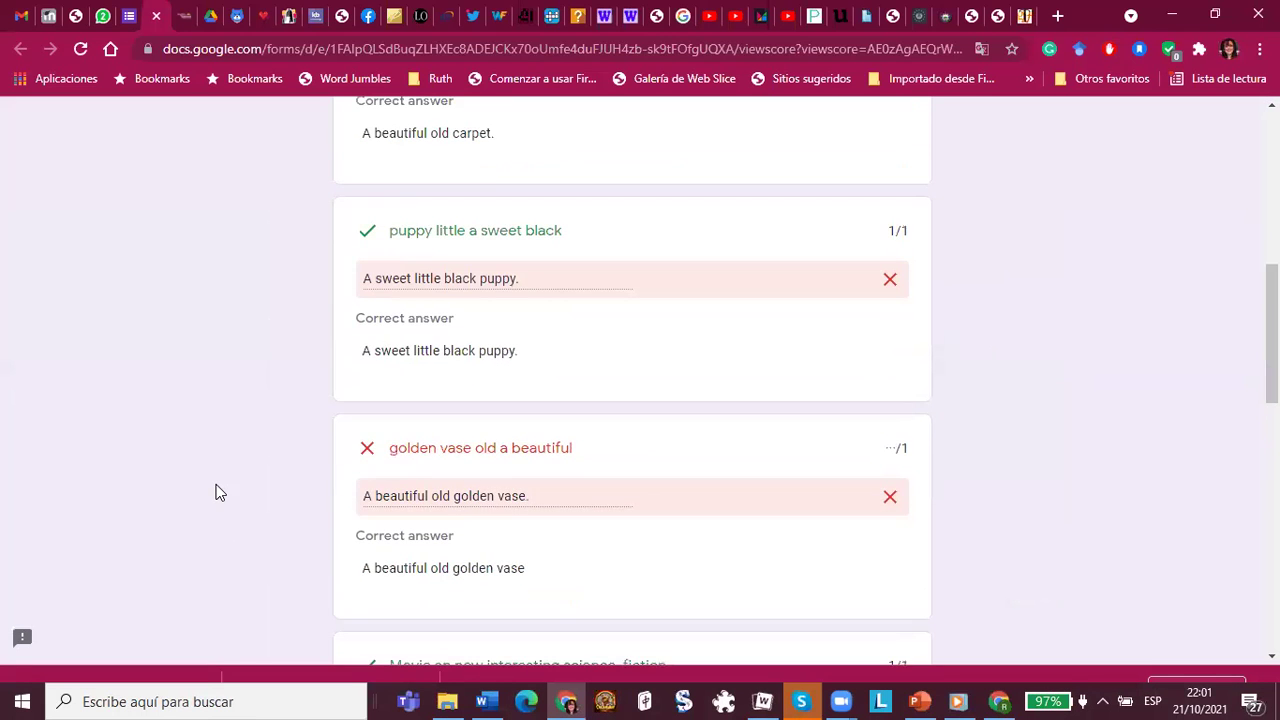
pyautogui.scroll(-2, 220, 492)
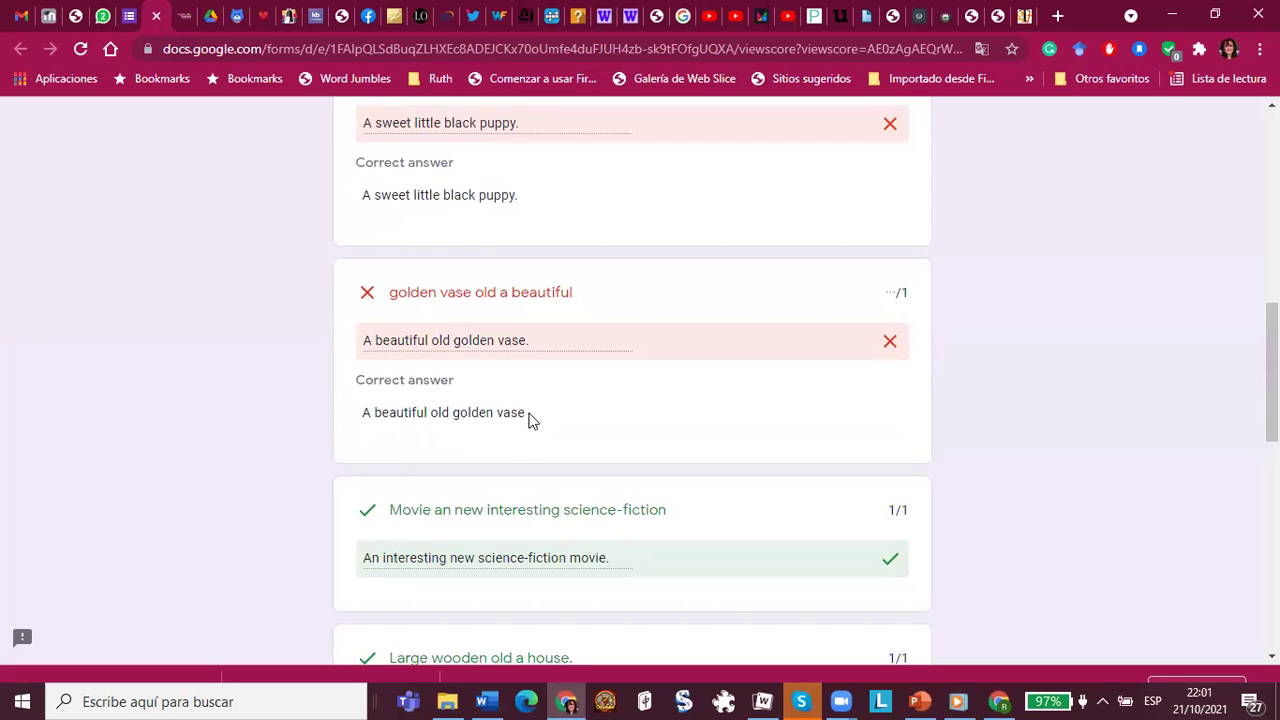
# Return to the form editor and change the golden vase question's correct answer to "A beautiful old golden vase."
pyautogui.click(998, 700)
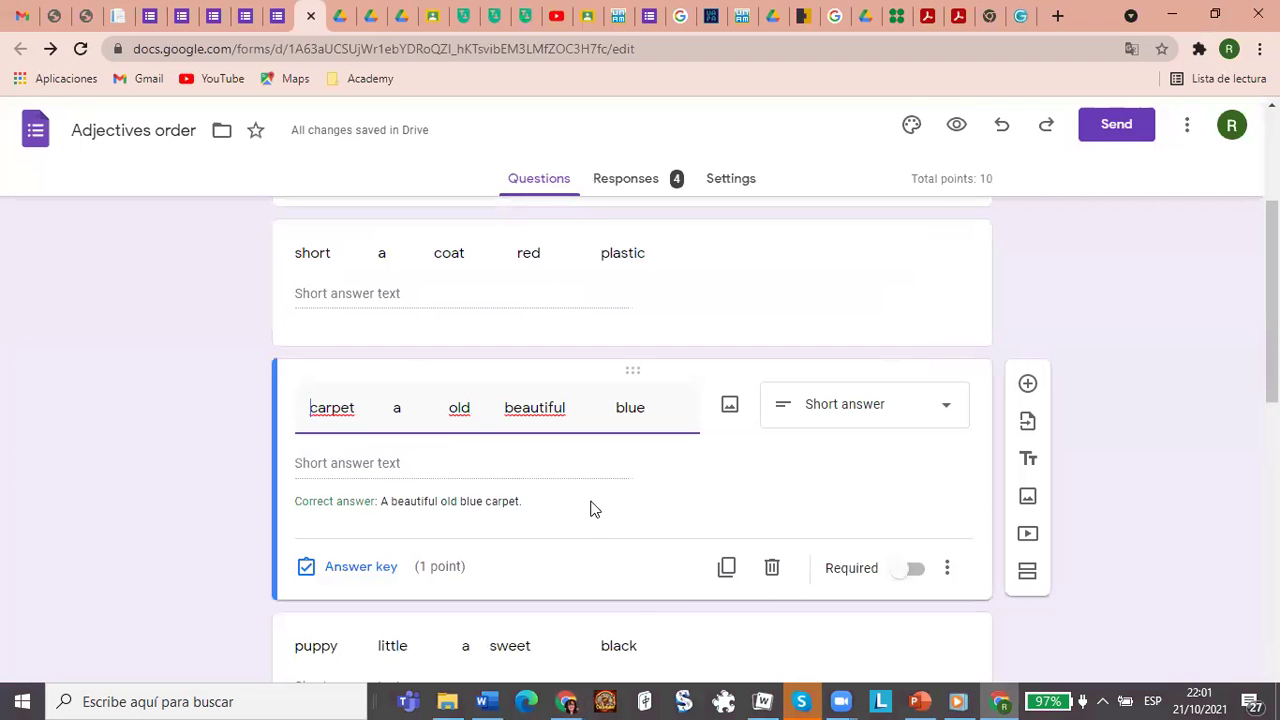
pyautogui.scroll(-3, 590, 510)
pyautogui.scroll(-2, 590, 510)
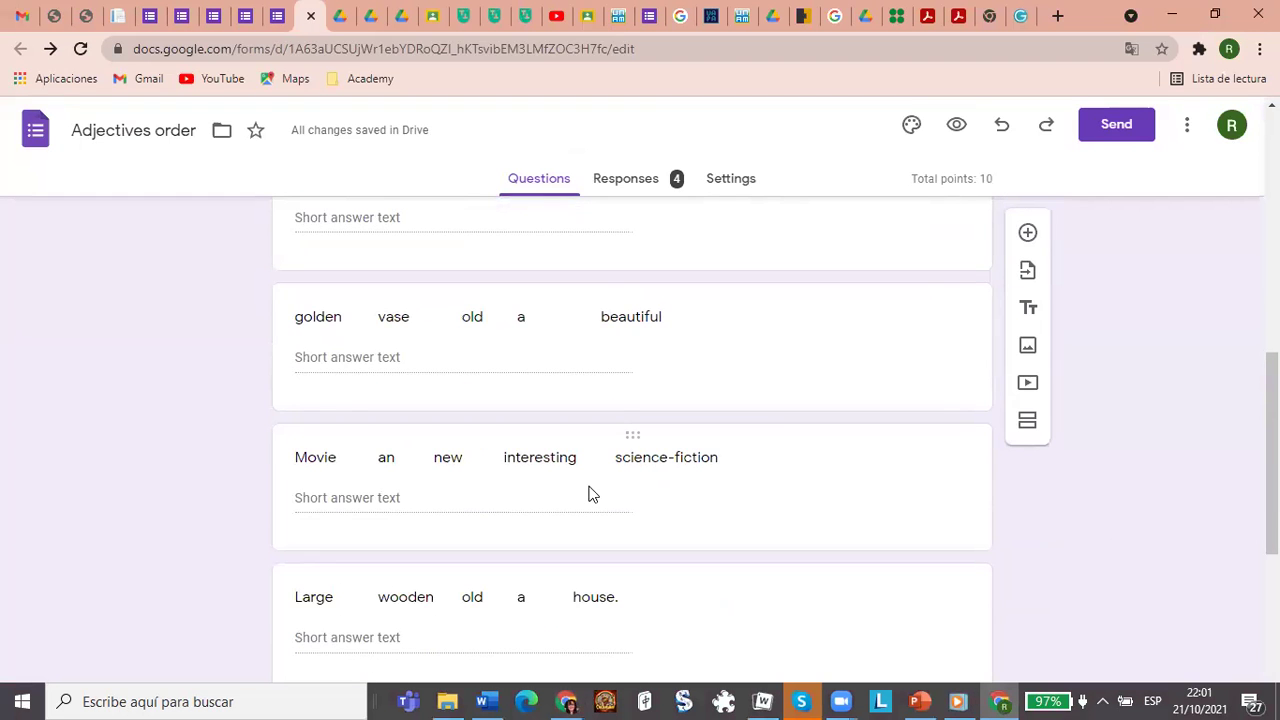
pyautogui.scroll(-3, 590, 494)
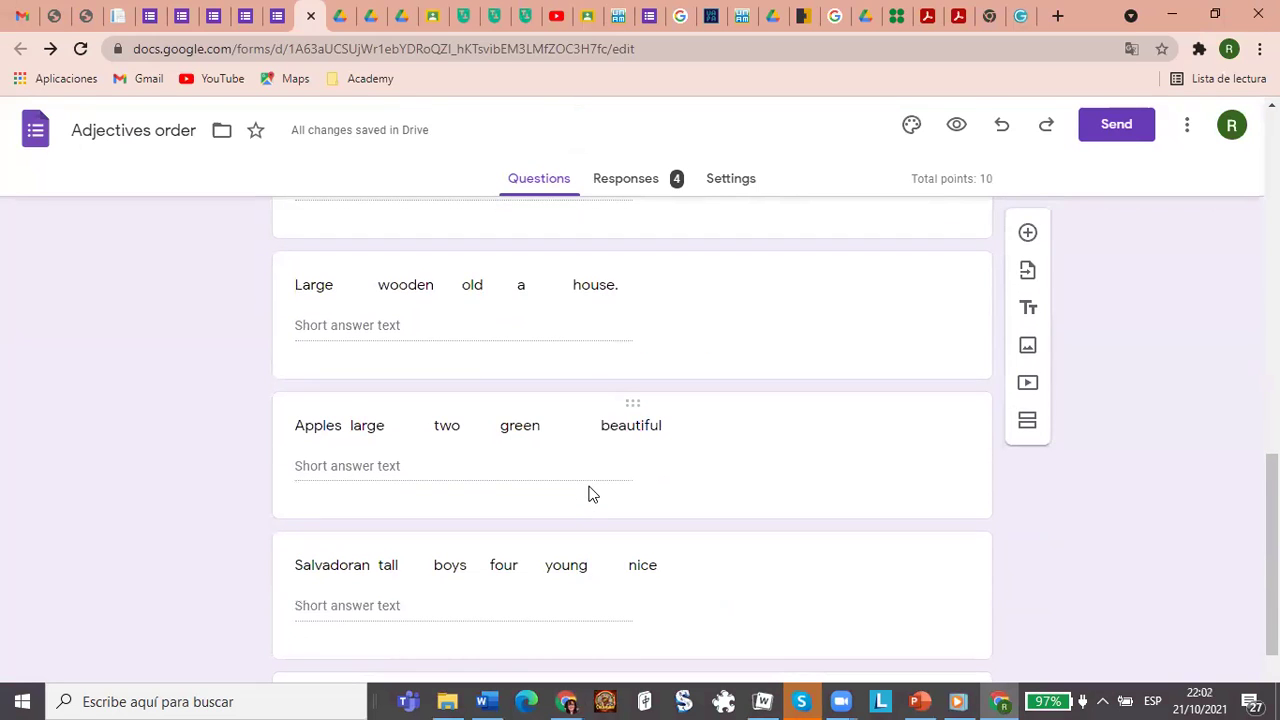
pyautogui.scroll(-1, 483, 491)
pyautogui.scroll(3, 483, 491)
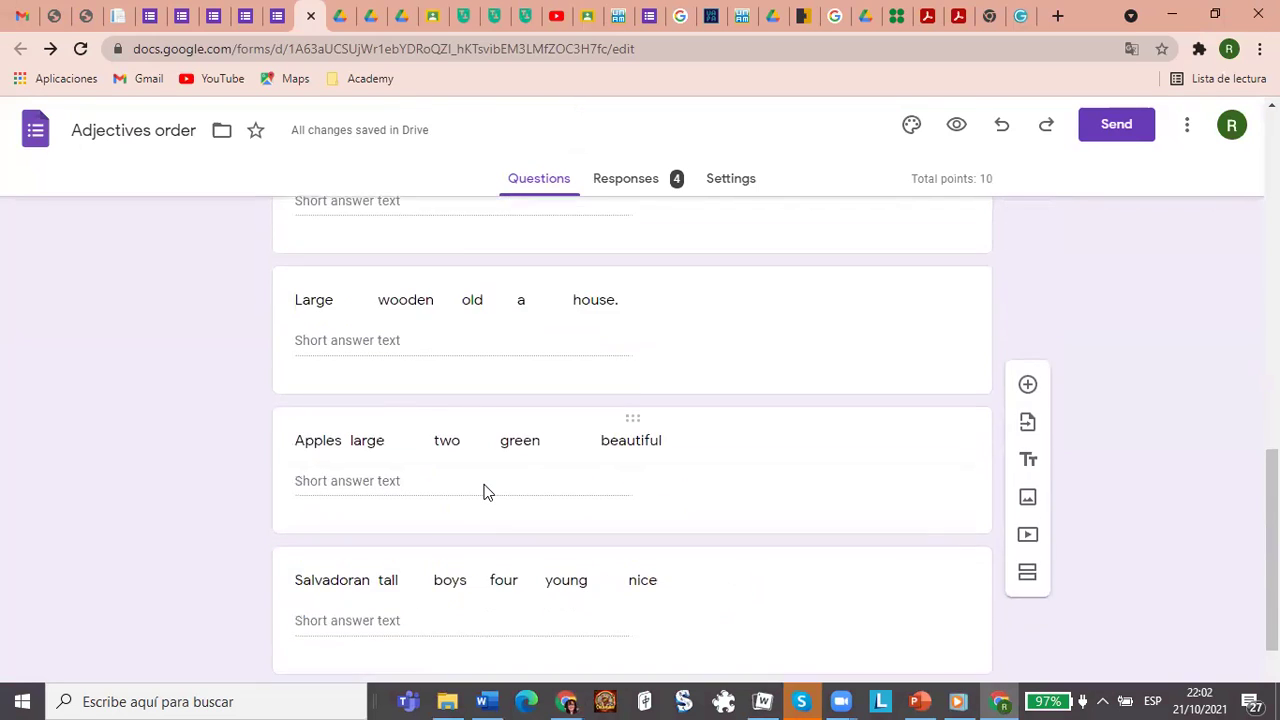
pyautogui.scroll(-3, 483, 491)
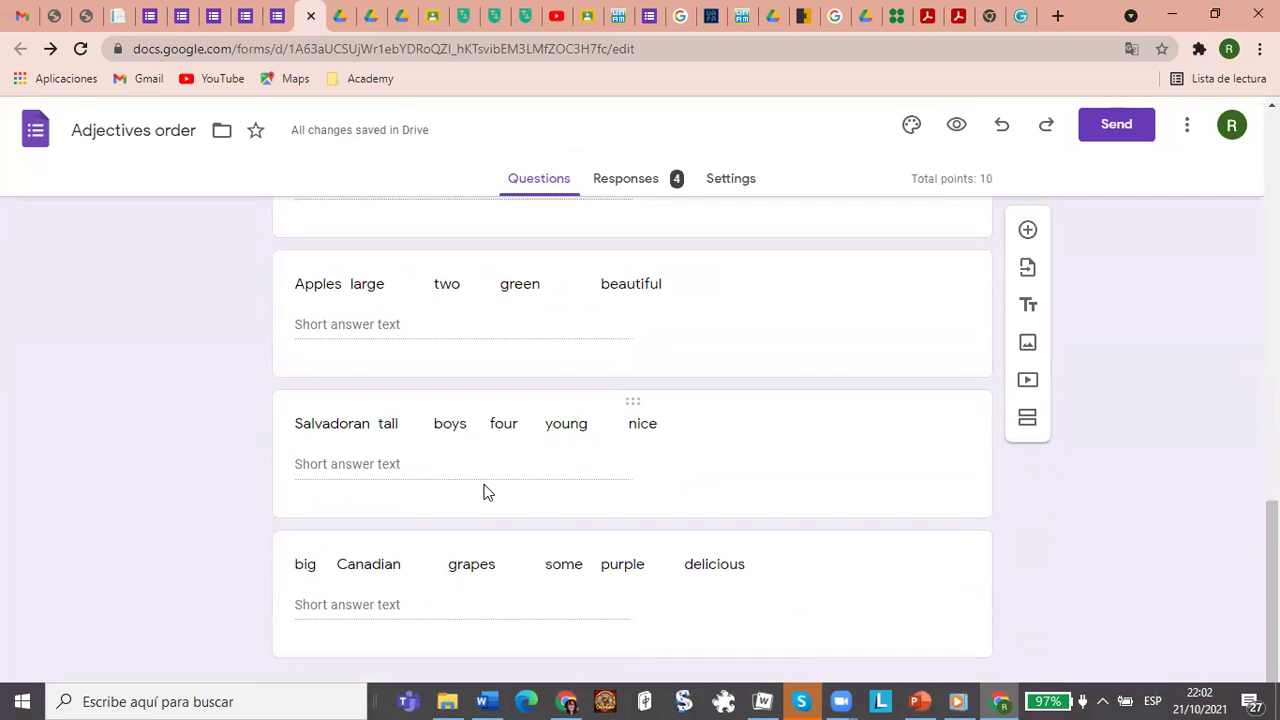
pyautogui.scroll(5, 483, 491)
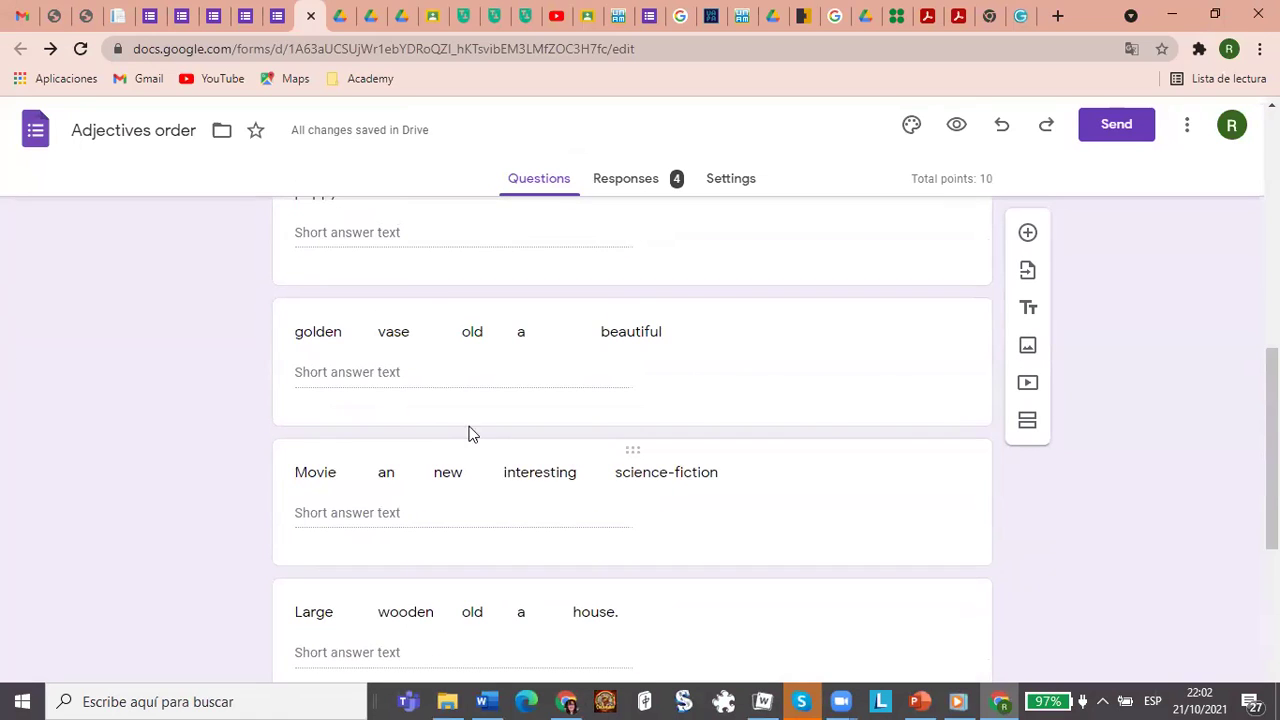
pyautogui.click(566, 406)
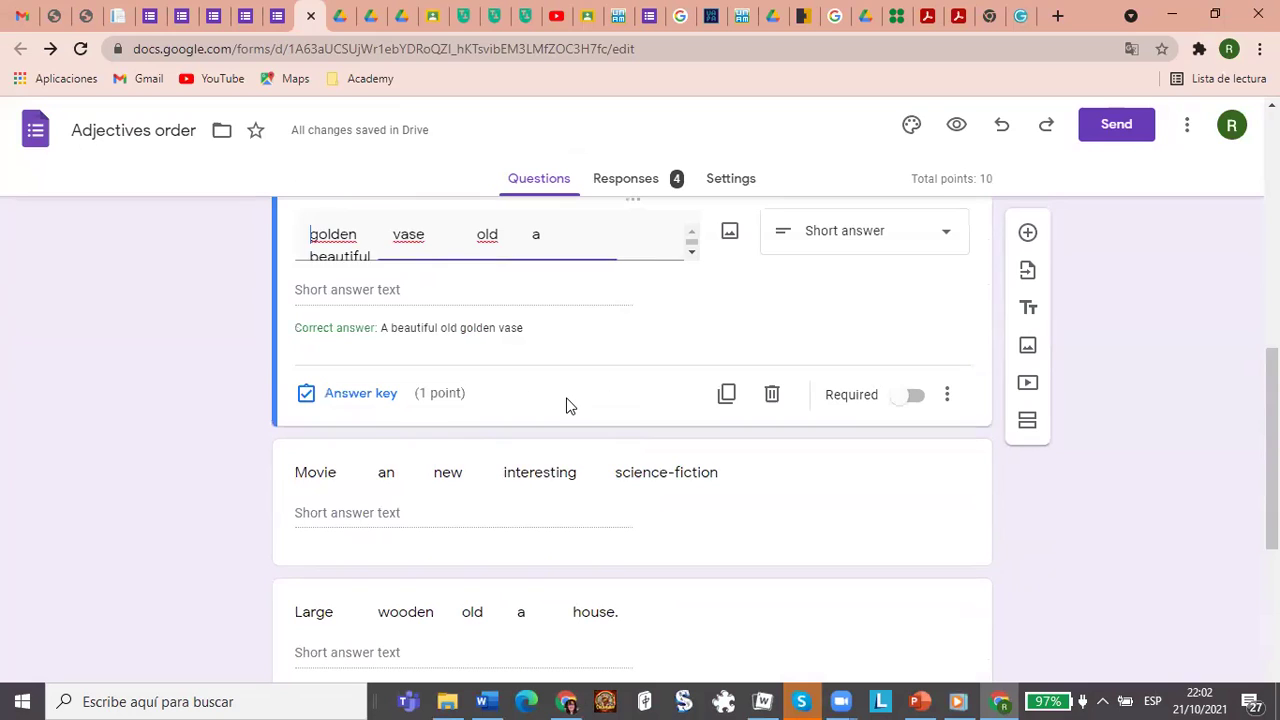
pyautogui.click(378, 396)
pyautogui.click(466, 331)
pyautogui.click(466, 331)
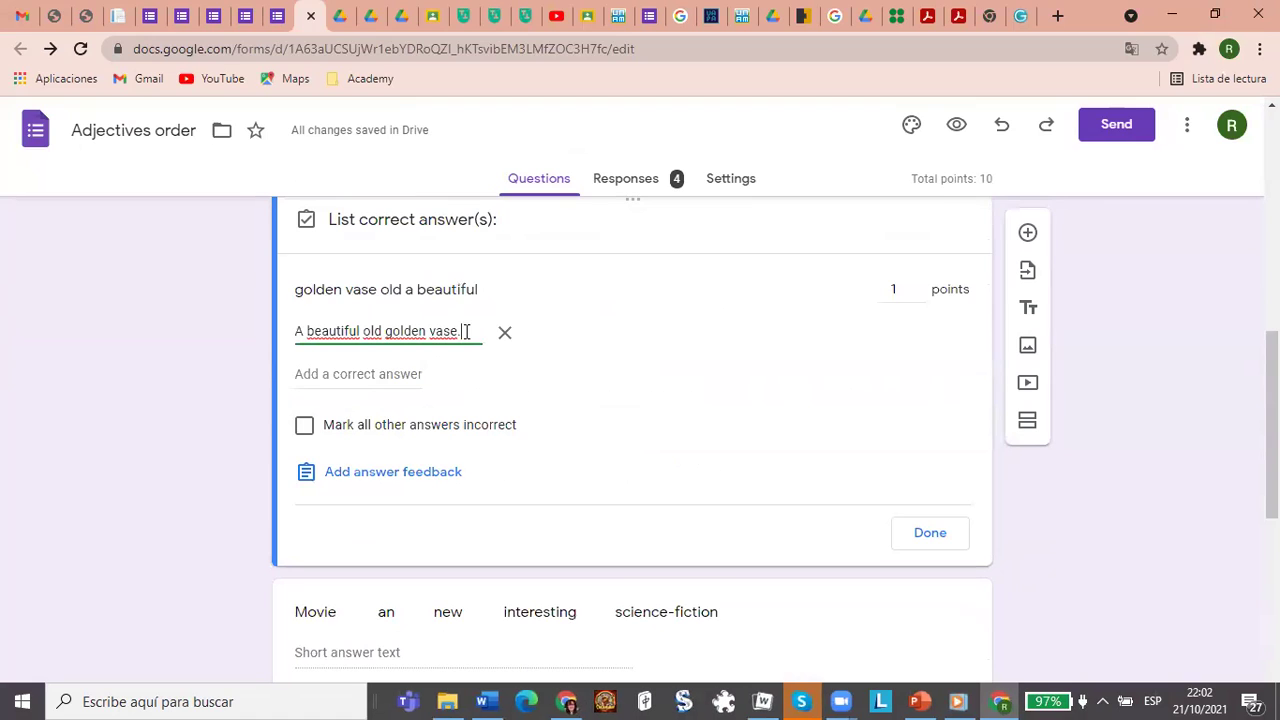
pyautogui.click(911, 543)
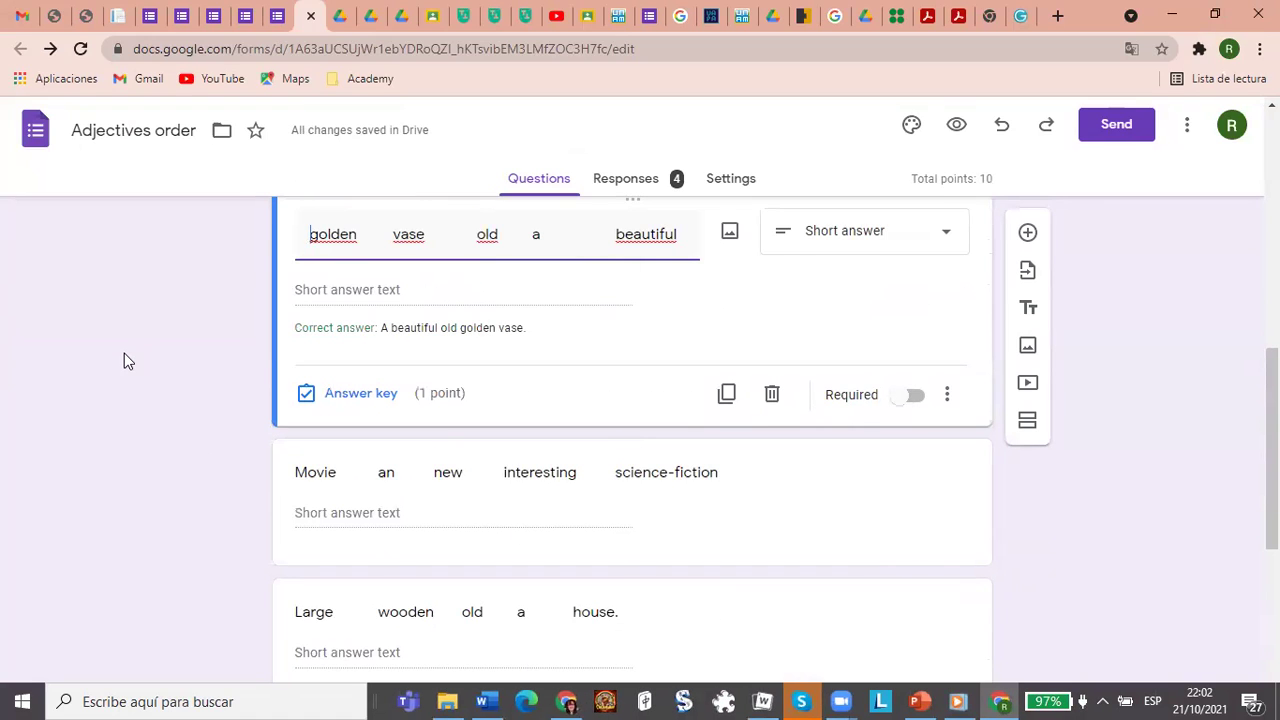
# Open the form's response summary and review the score insights and points distribution
pyautogui.scroll(2, 124, 361)
pyautogui.click(622, 182)
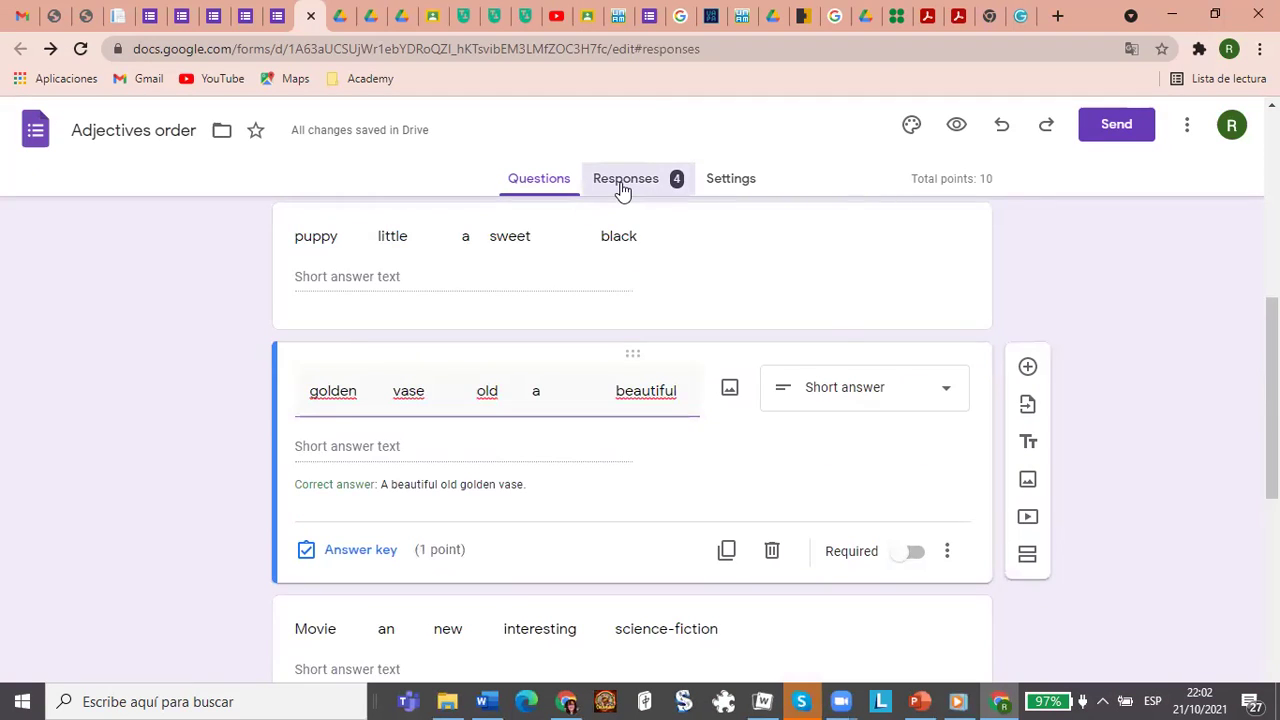
pyautogui.scroll(-8, 985, 466)
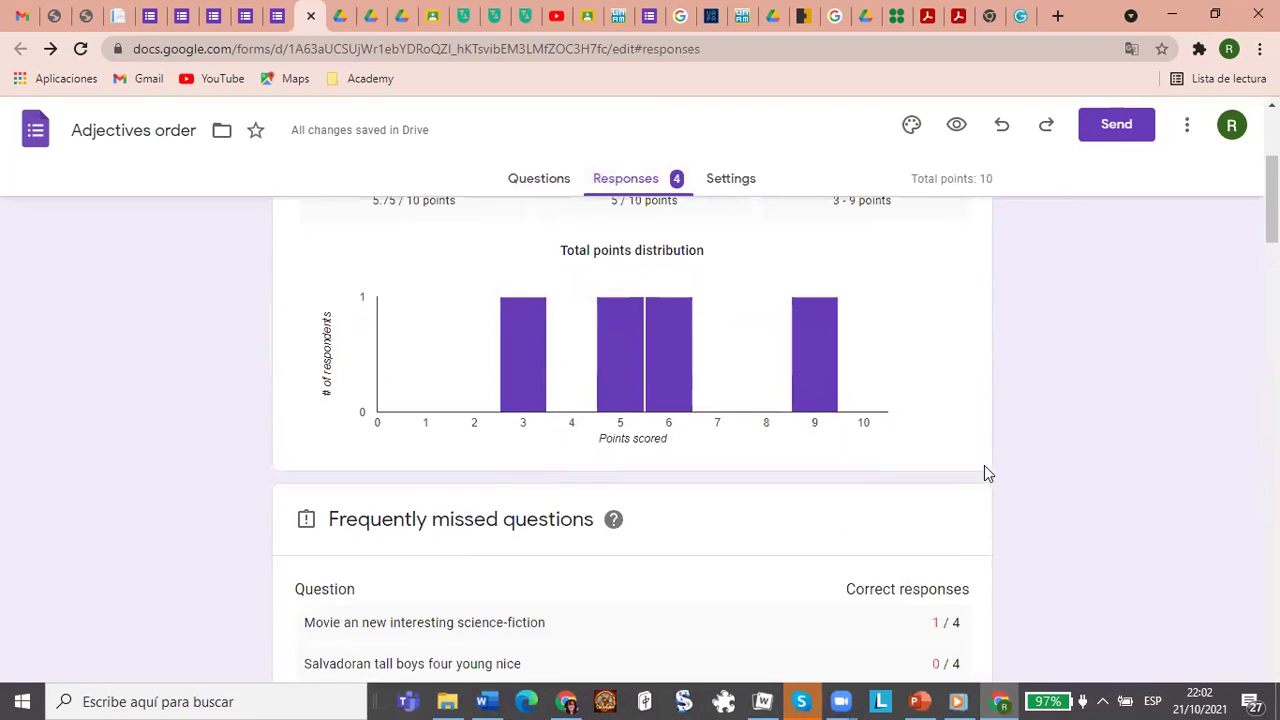
pyautogui.scroll(8, 984, 474)
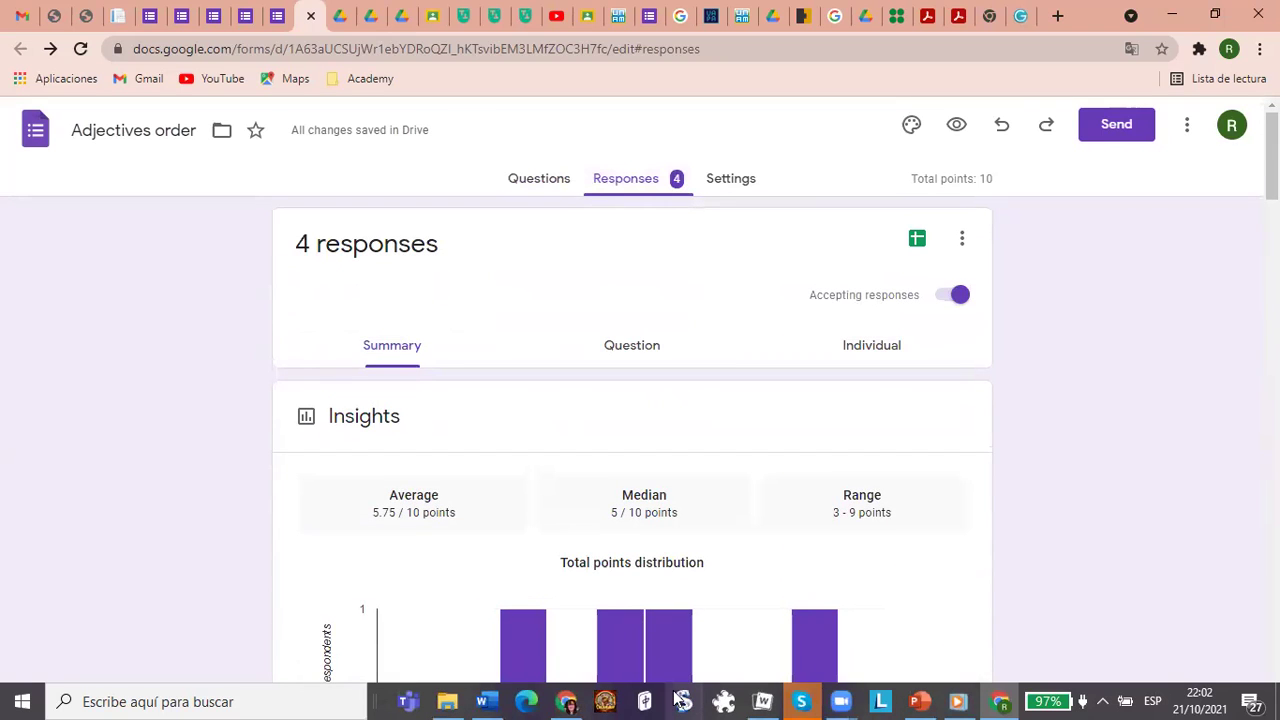
# Switch to the graded response and review the remaining answers from the science-fiction movie question to the Canadian grapes question
pyautogui.click(566, 700)
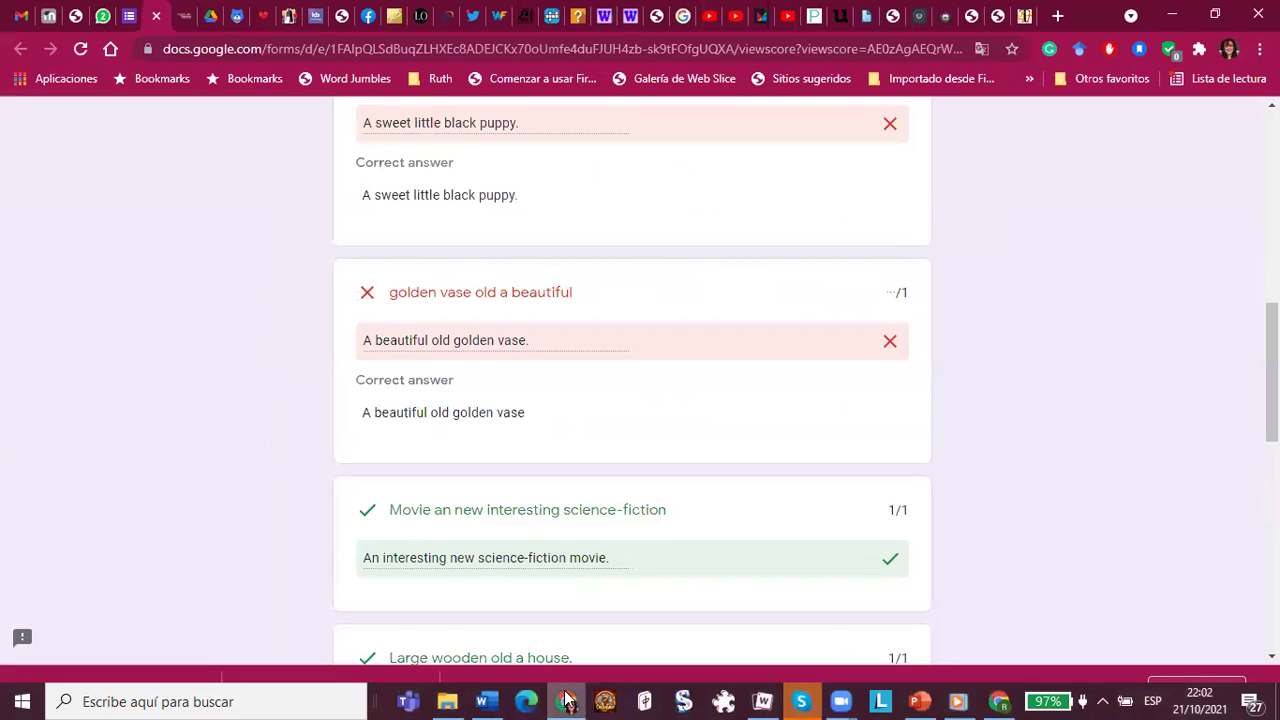
pyautogui.scroll(-5, 283, 526)
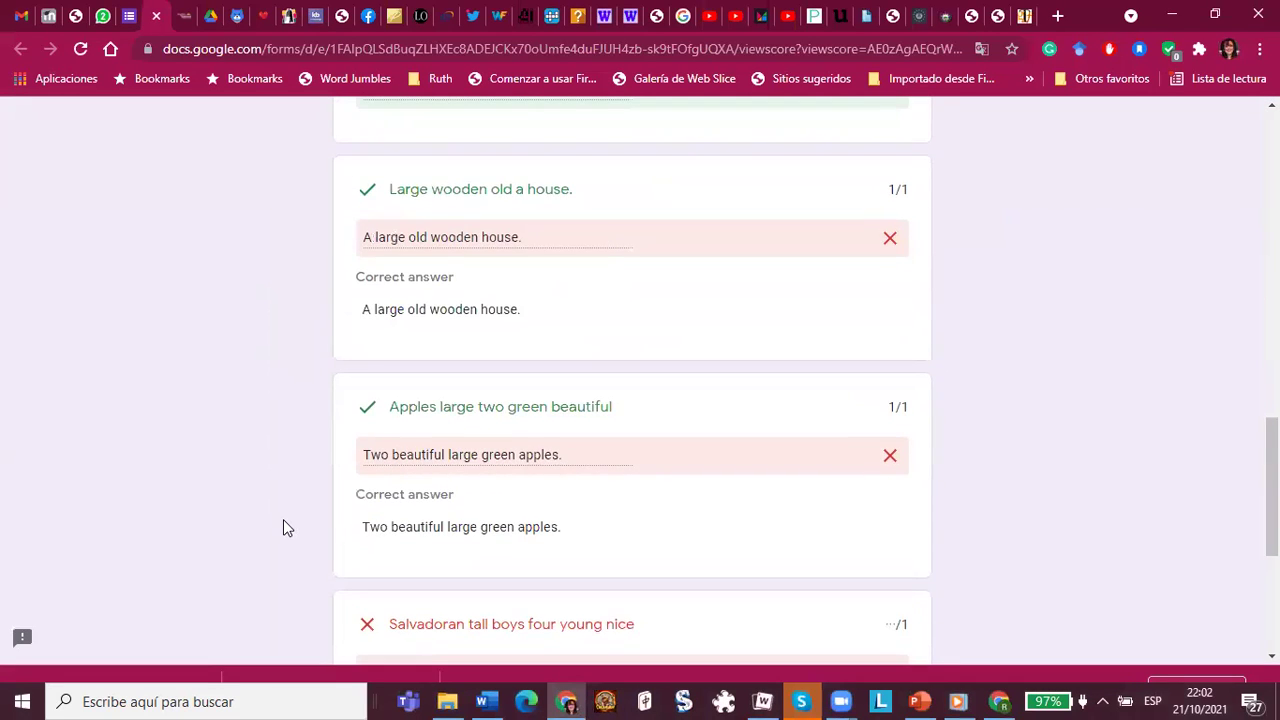
pyautogui.scroll(-2, 283, 527)
pyautogui.scroll(-2, 283, 528)
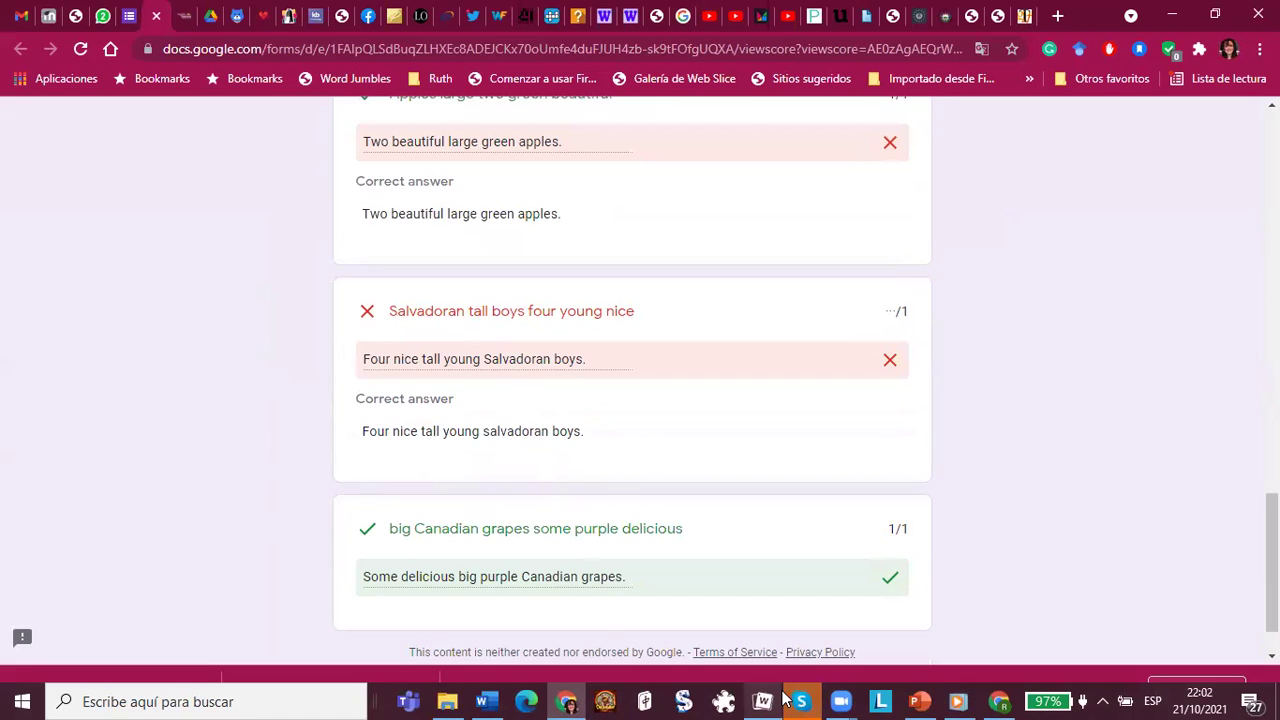
# Return to the form's response summary and examine the frequently missed questions and the answers submitted for the Salvadoran boys question
pyautogui.click(1000, 700)
pyautogui.scroll(-5, 822, 590)
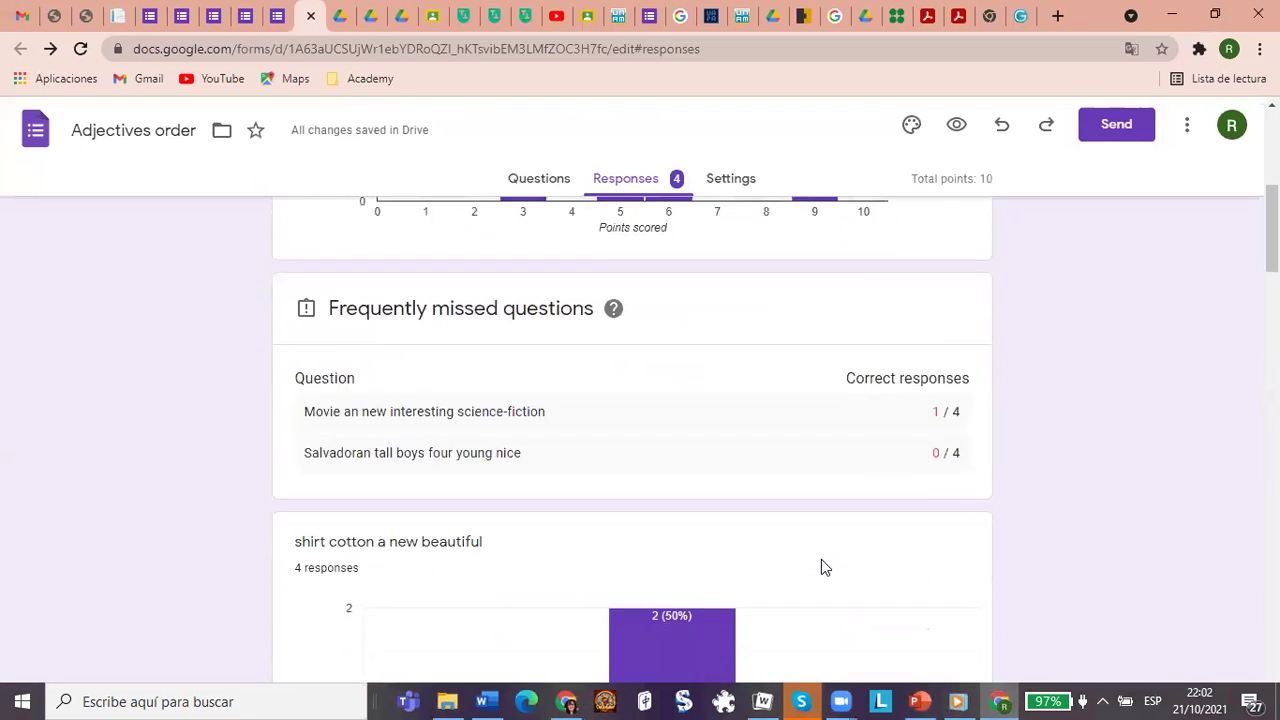
pyautogui.scroll(-20, 821, 567)
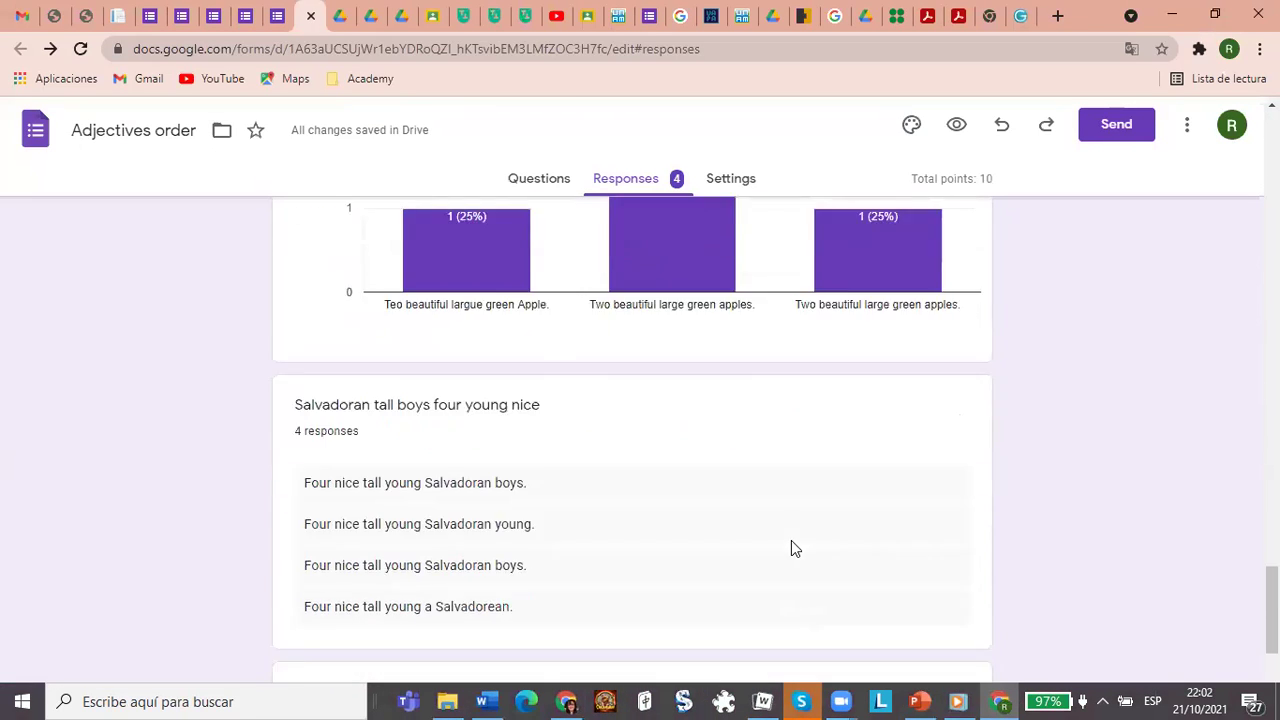
pyautogui.scroll(-3, 791, 548)
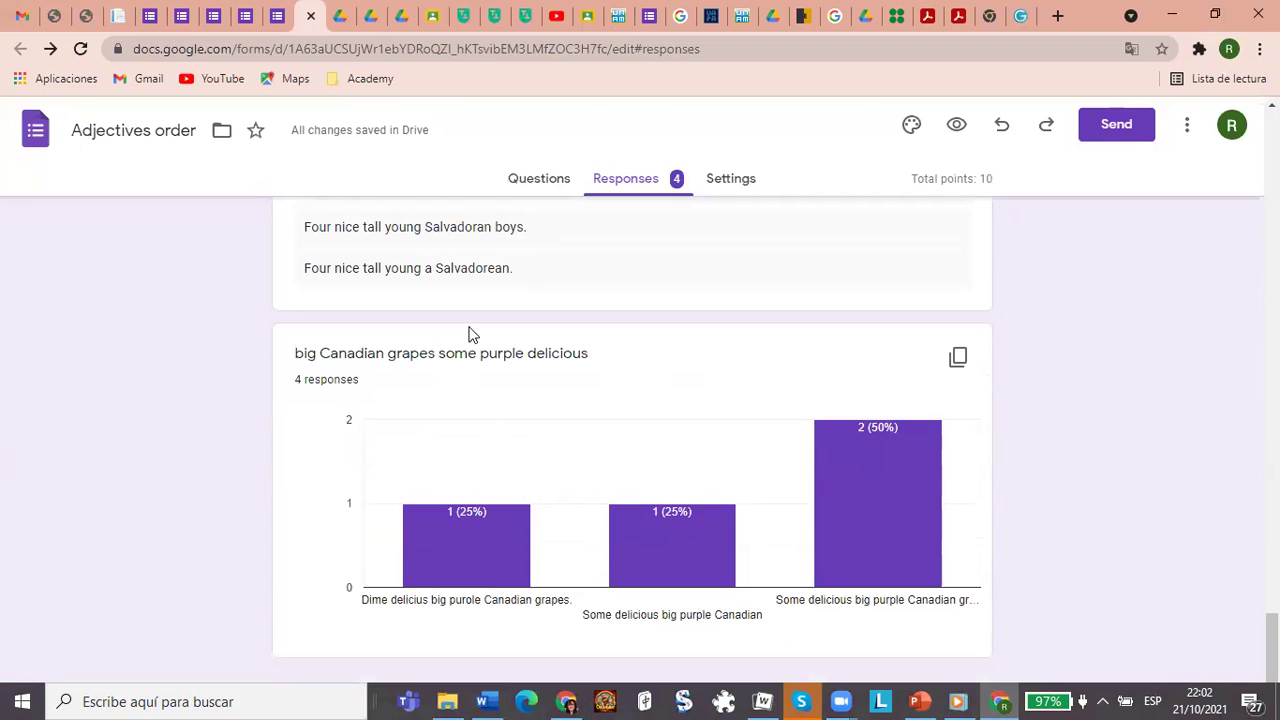
pyautogui.scroll(2, 472, 334)
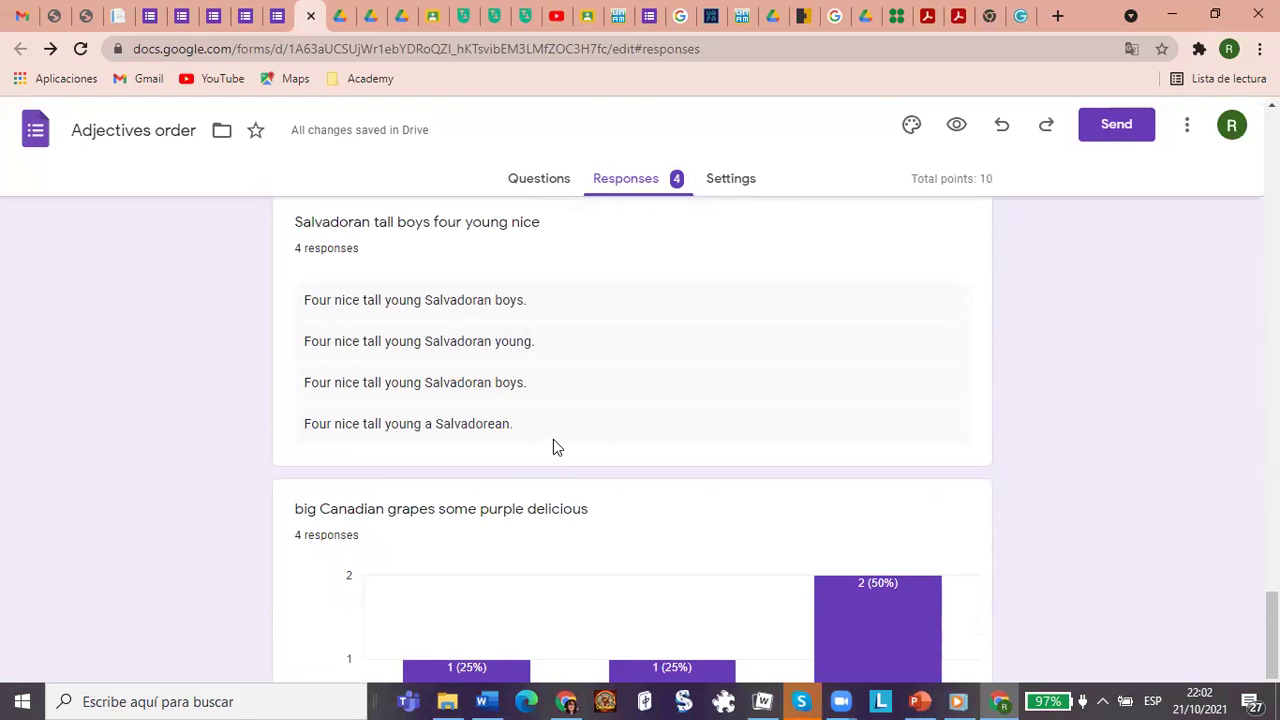
pyautogui.scroll(4, 572, 438)
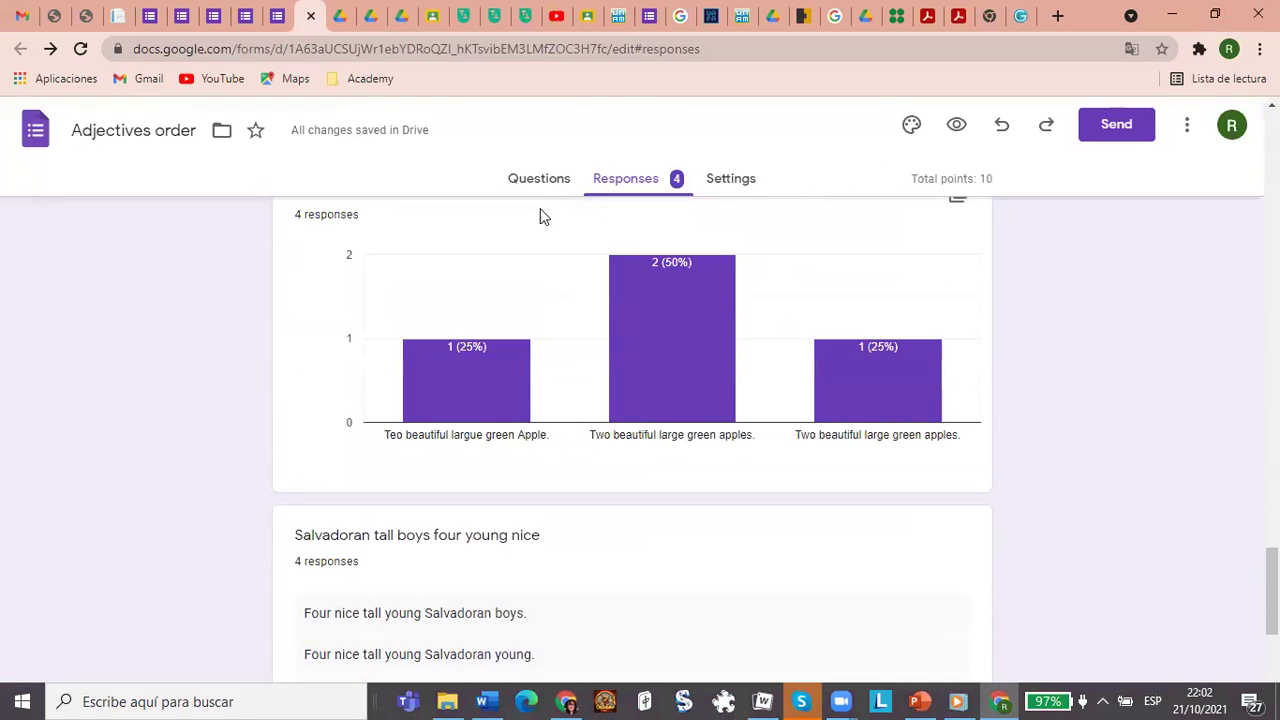
# Go back through the question list to the form settings and review the grade release, respondent and default point options
pyautogui.click(540, 184)
pyautogui.scroll(-2, 578, 384)
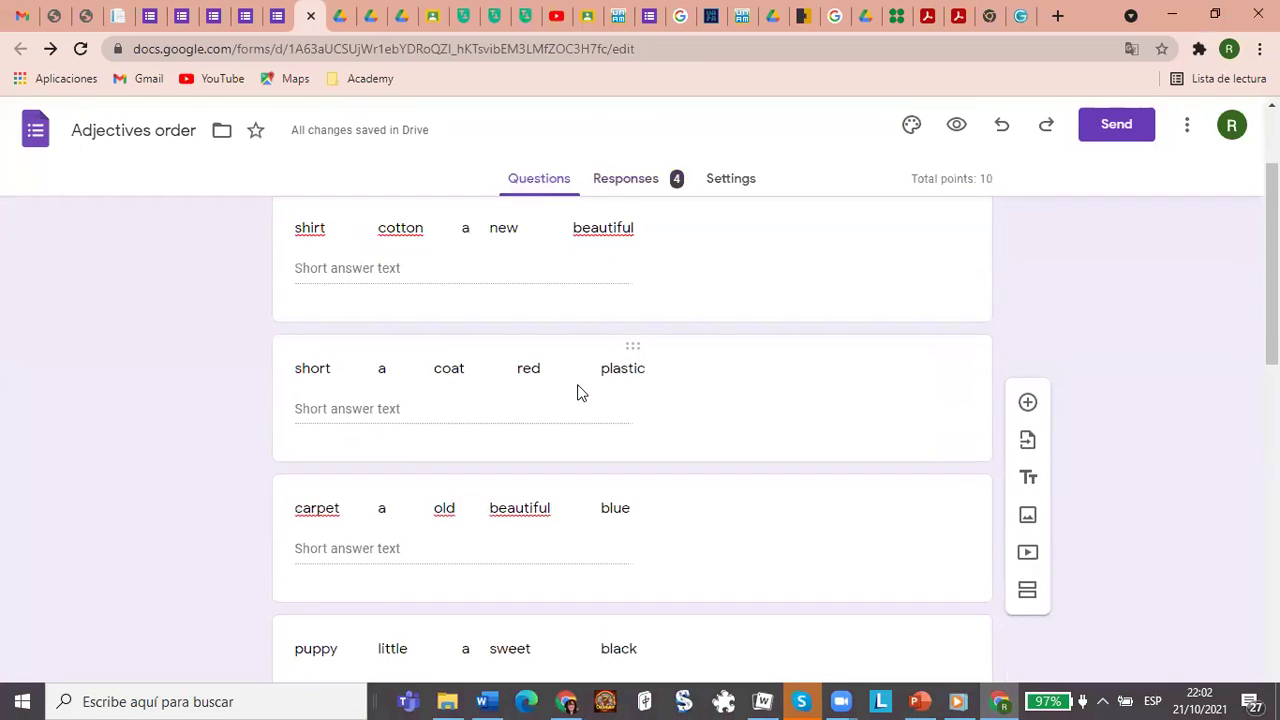
pyautogui.click(731, 181)
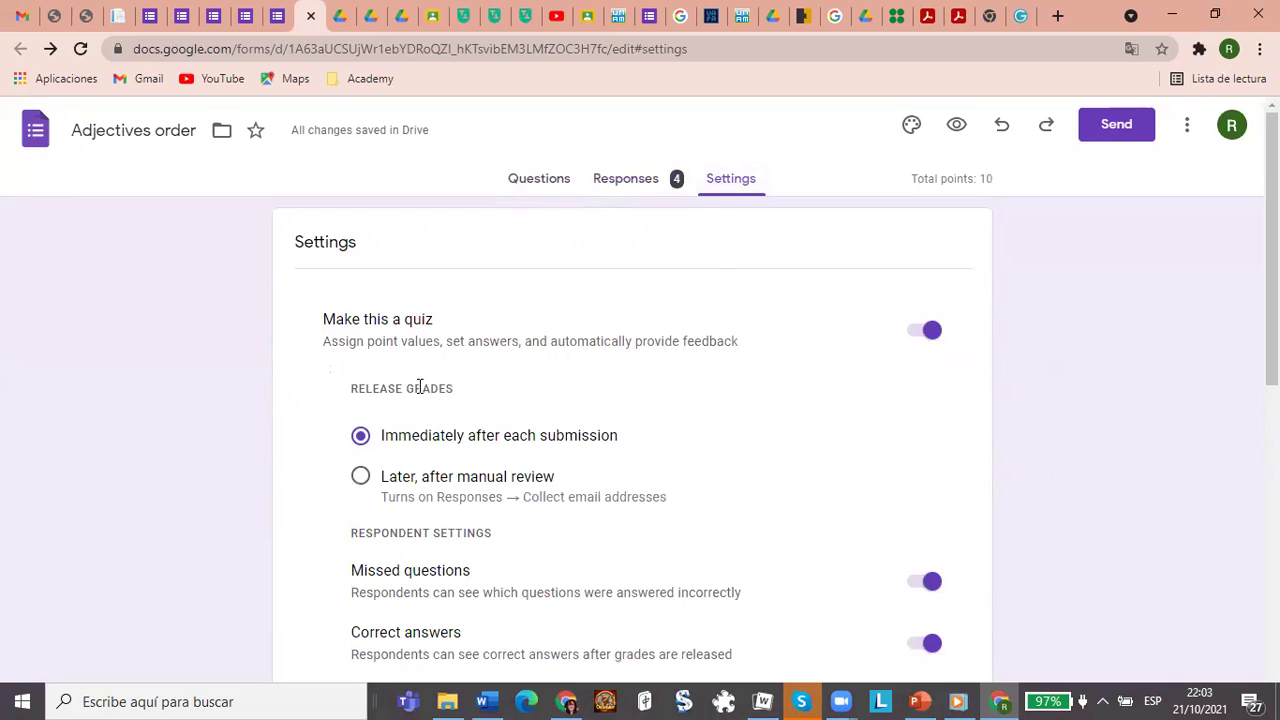
pyautogui.scroll(-2, 420, 388)
pyautogui.scroll(-2, 419, 391)
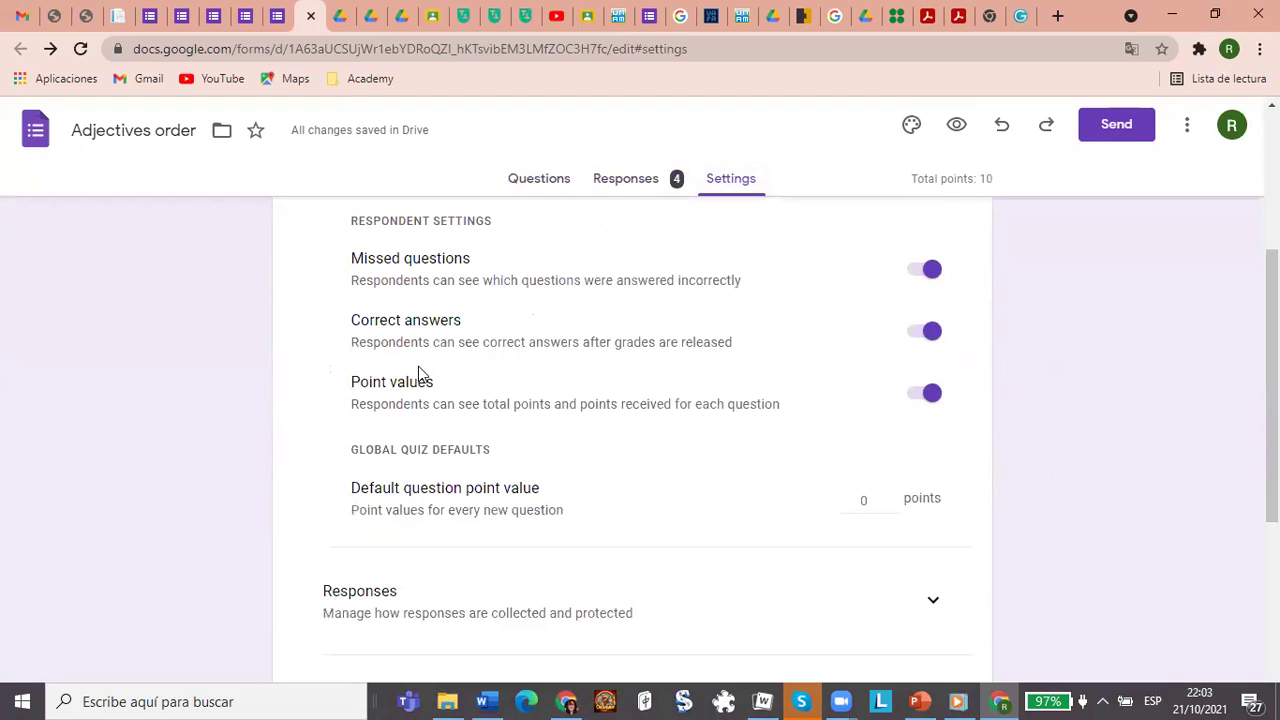
pyautogui.scroll(-1, 445, 372)
pyautogui.scroll(-2, 445, 372)
pyautogui.scroll(2, 443, 371)
pyautogui.scroll(-2, 505, 420)
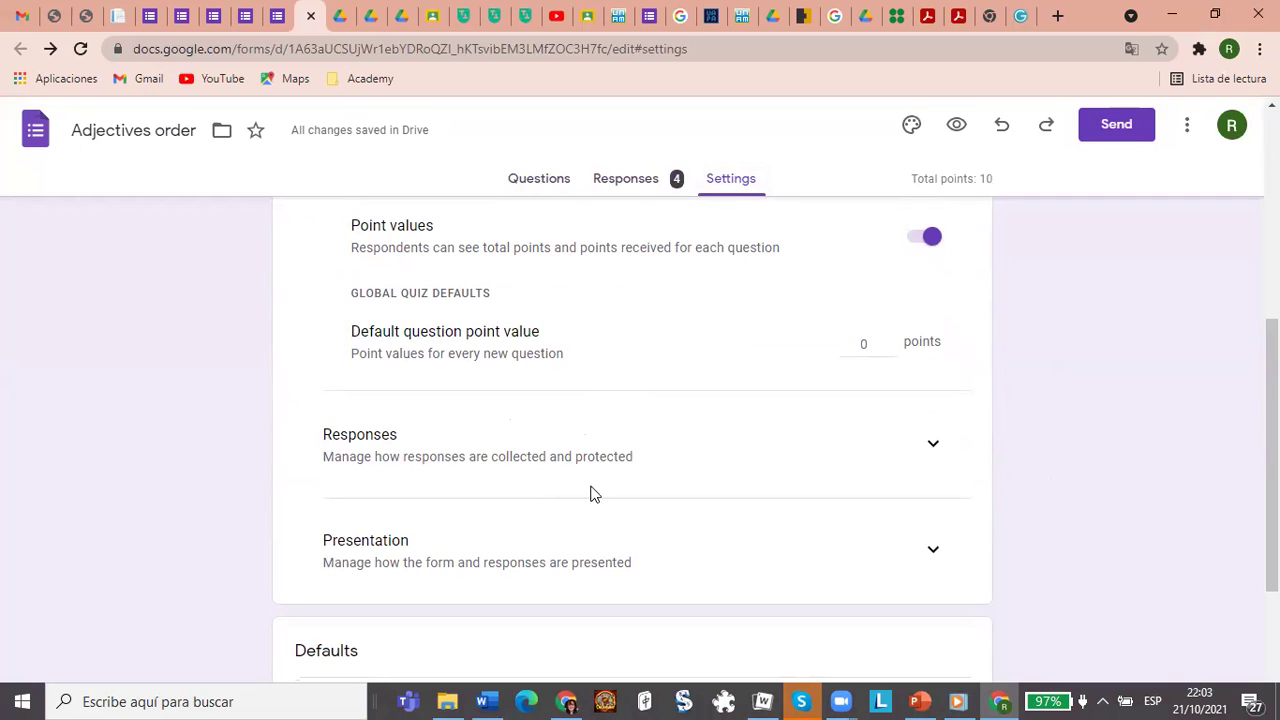
pyautogui.scroll(-2, 637, 461)
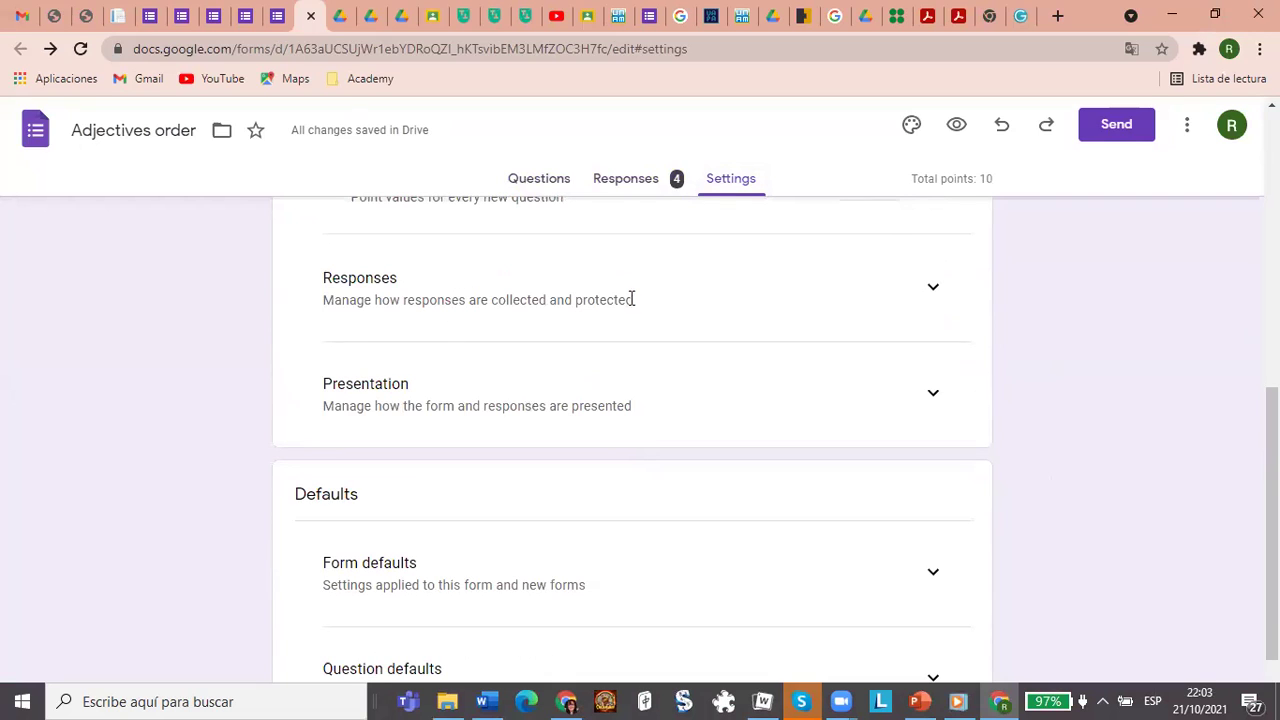
# Expand the response collection settings and turn on Allow response editing
pyautogui.click(936, 290)
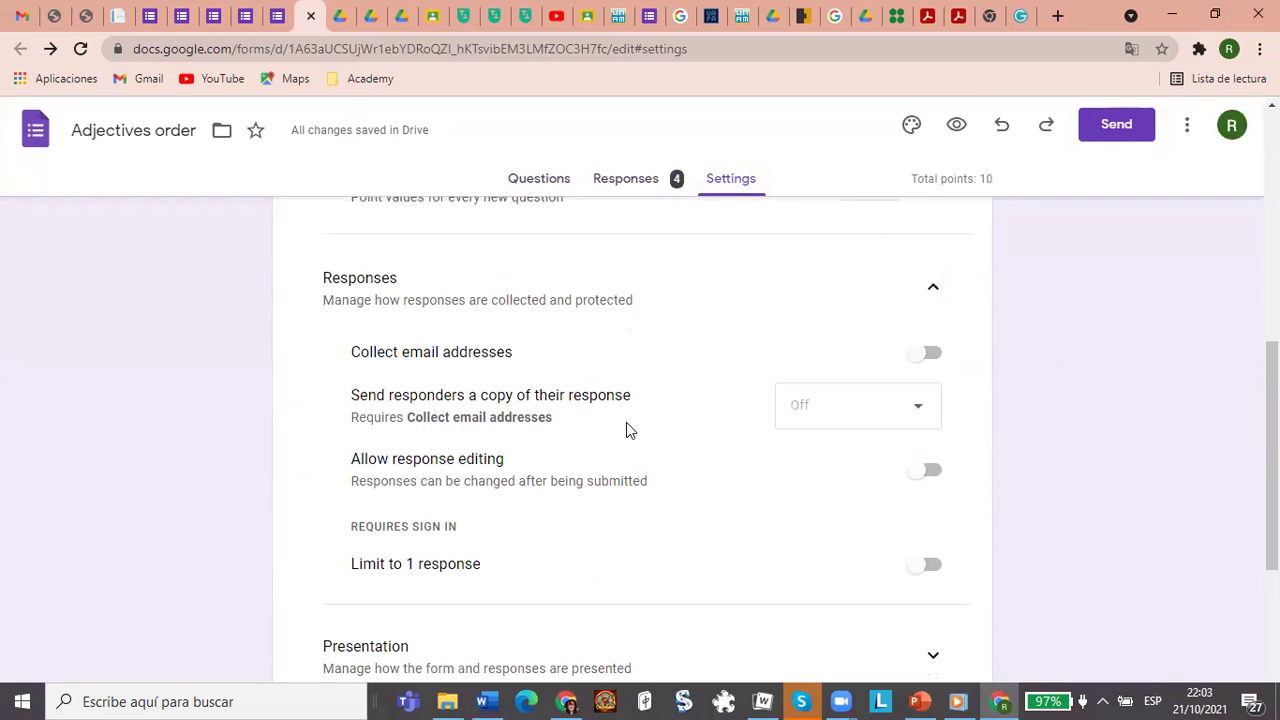
pyautogui.scroll(-2, 622, 459)
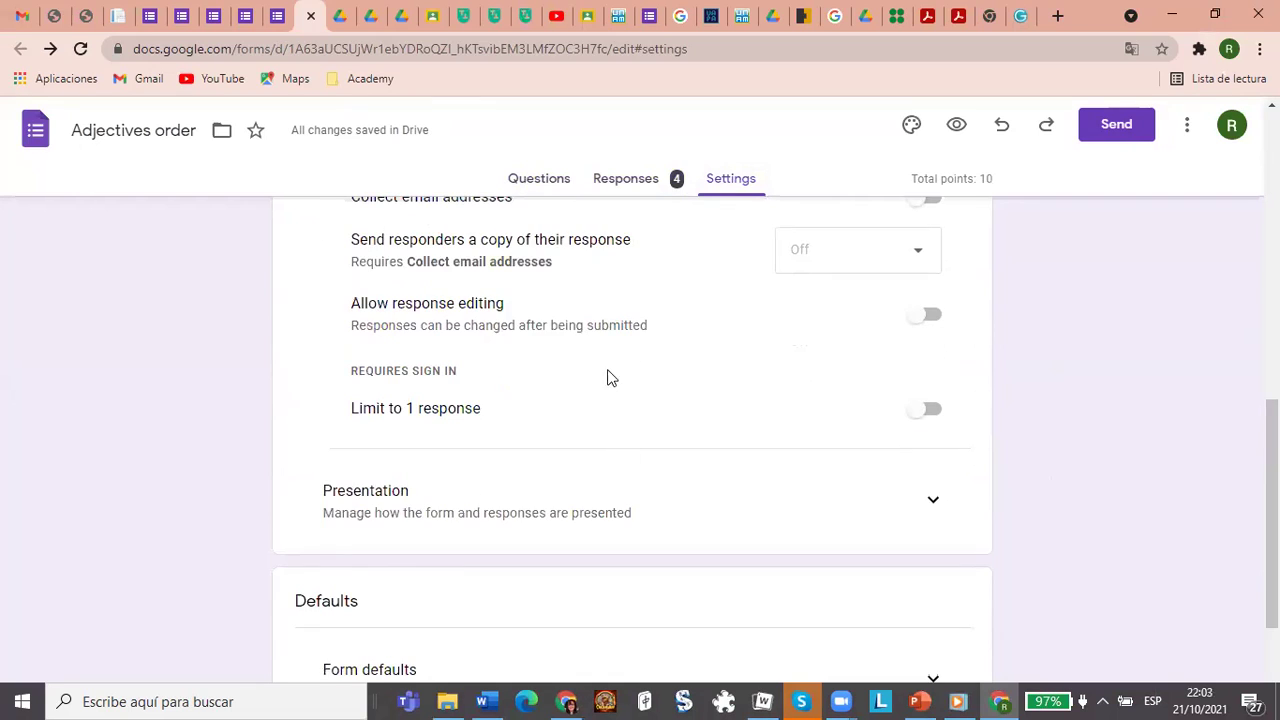
pyautogui.click(928, 316)
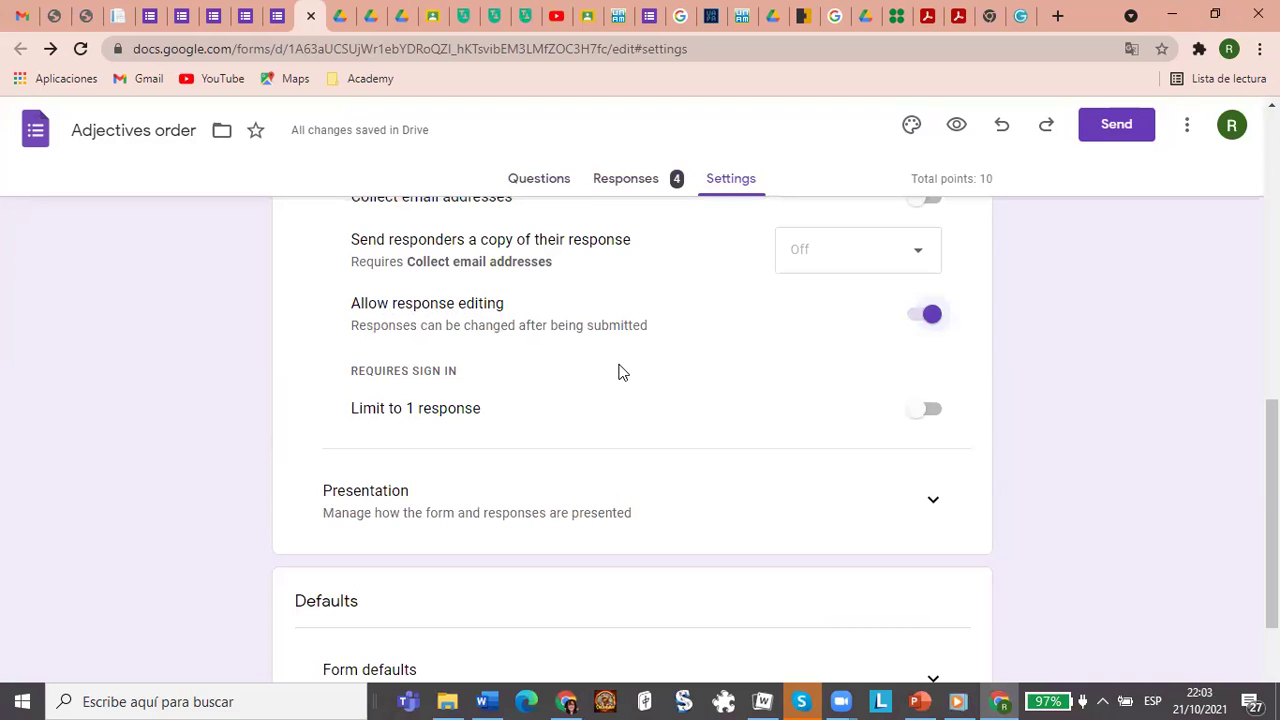
pyautogui.scroll(2, 620, 371)
pyautogui.scroll(-2, 620, 371)
# Try the Limit to 1 response setting and switch it back off
pyautogui.click(922, 412)
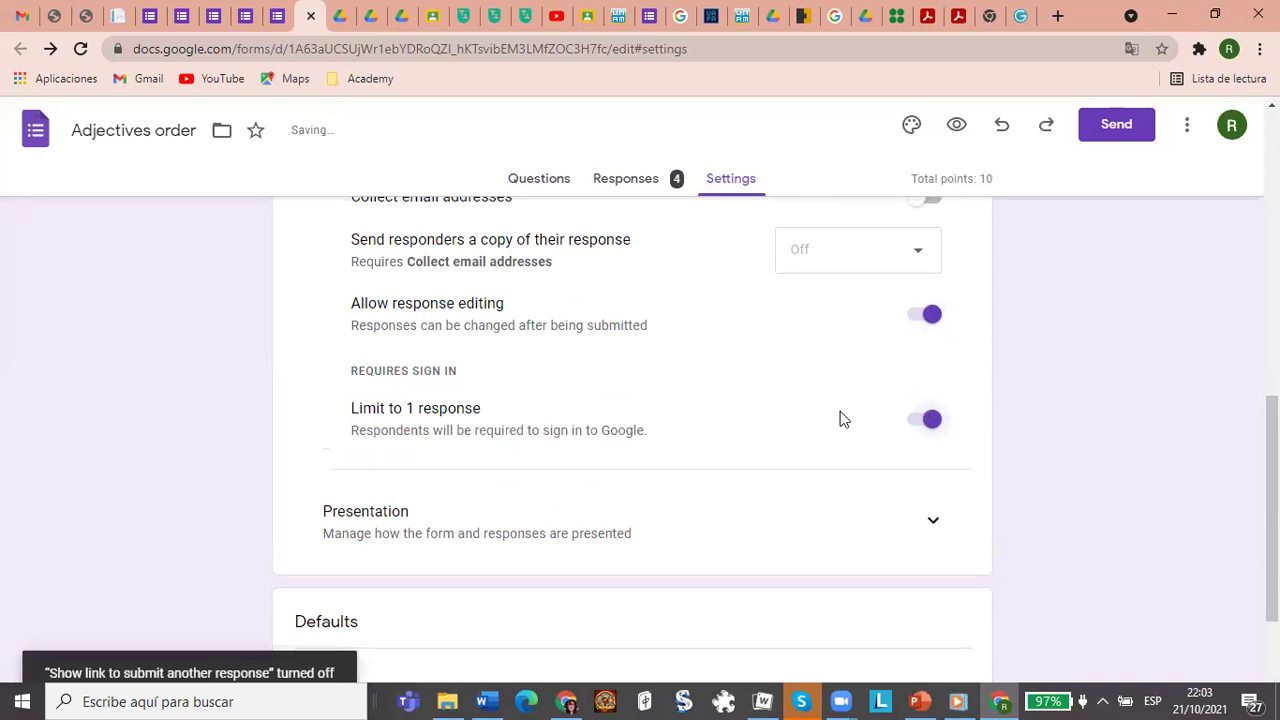
pyautogui.click(931, 425)
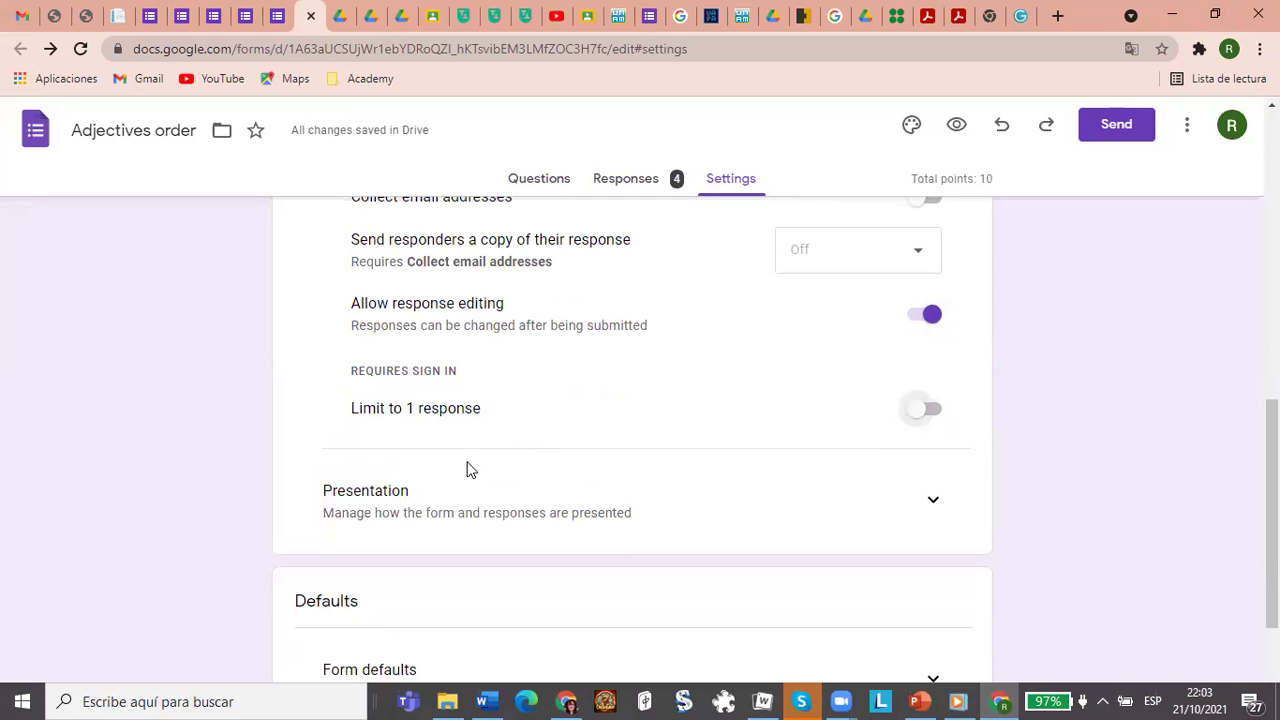
pyautogui.scroll(-2, 514, 480)
pyautogui.scroll(2, 480, 465)
pyautogui.click(416, 410)
pyautogui.click(414, 409)
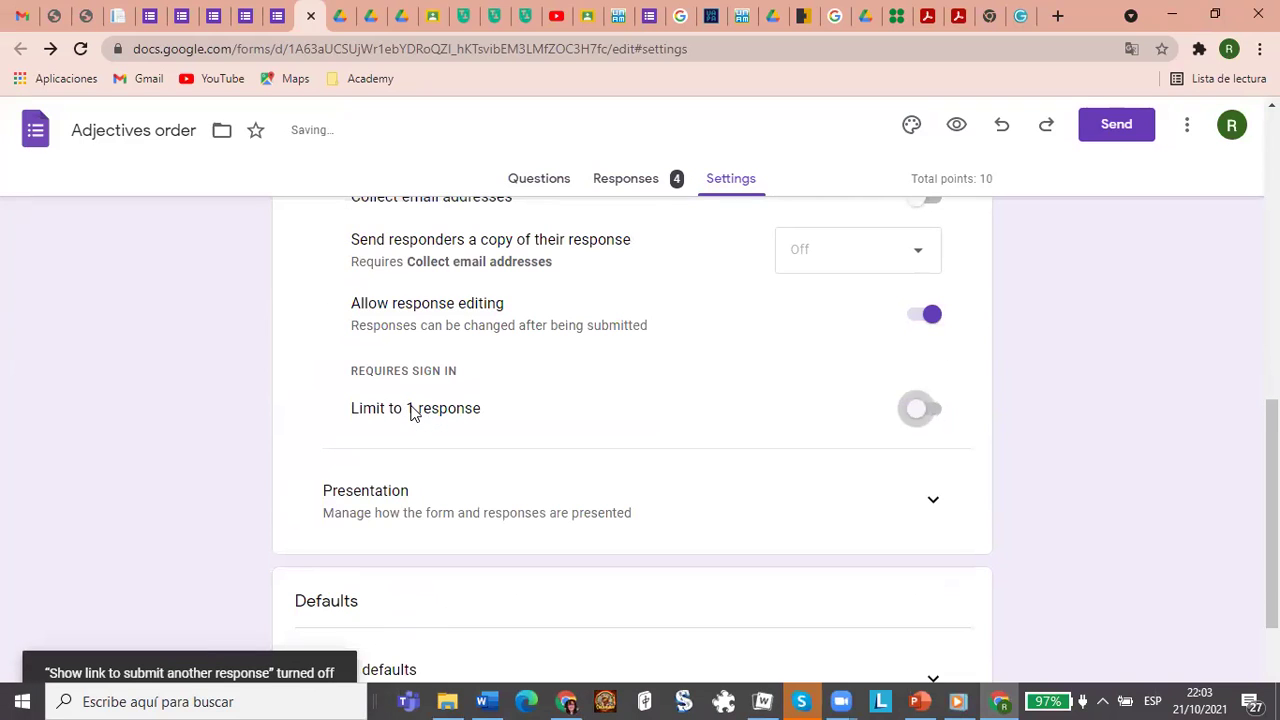
pyautogui.scroll(2, 505, 436)
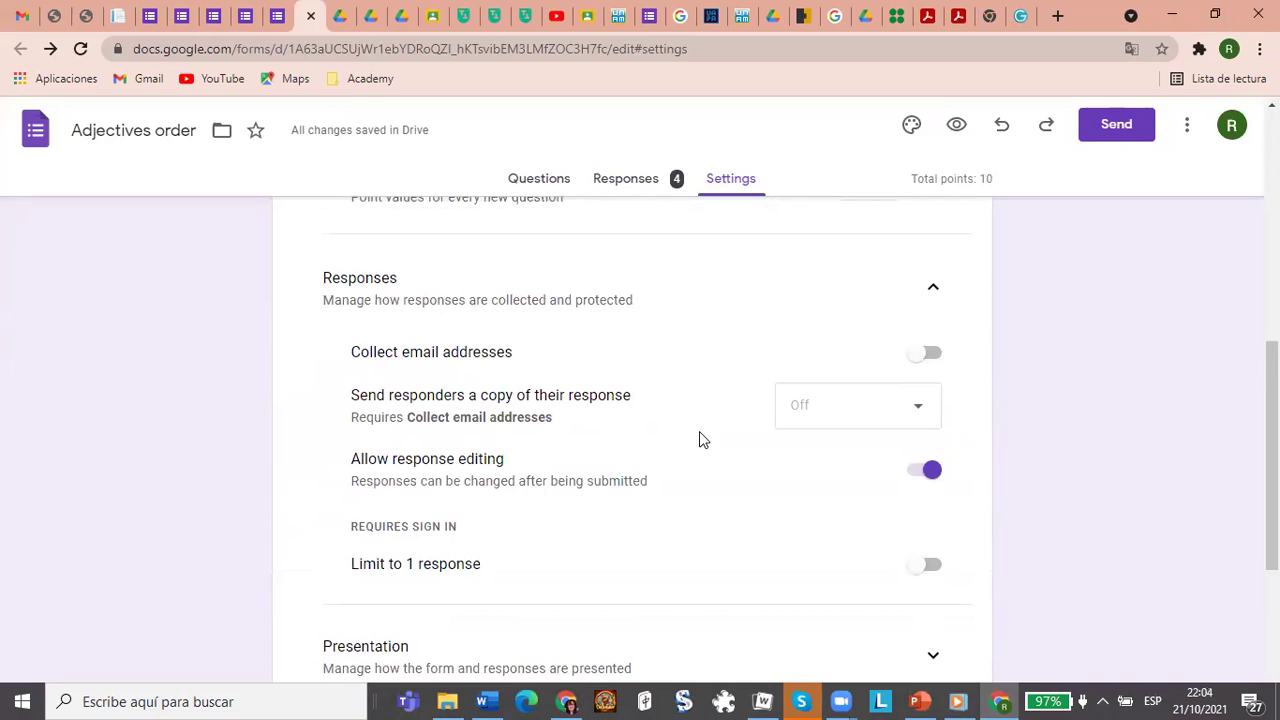
pyautogui.scroll(-3, 700, 437)
pyautogui.scroll(3, 718, 457)
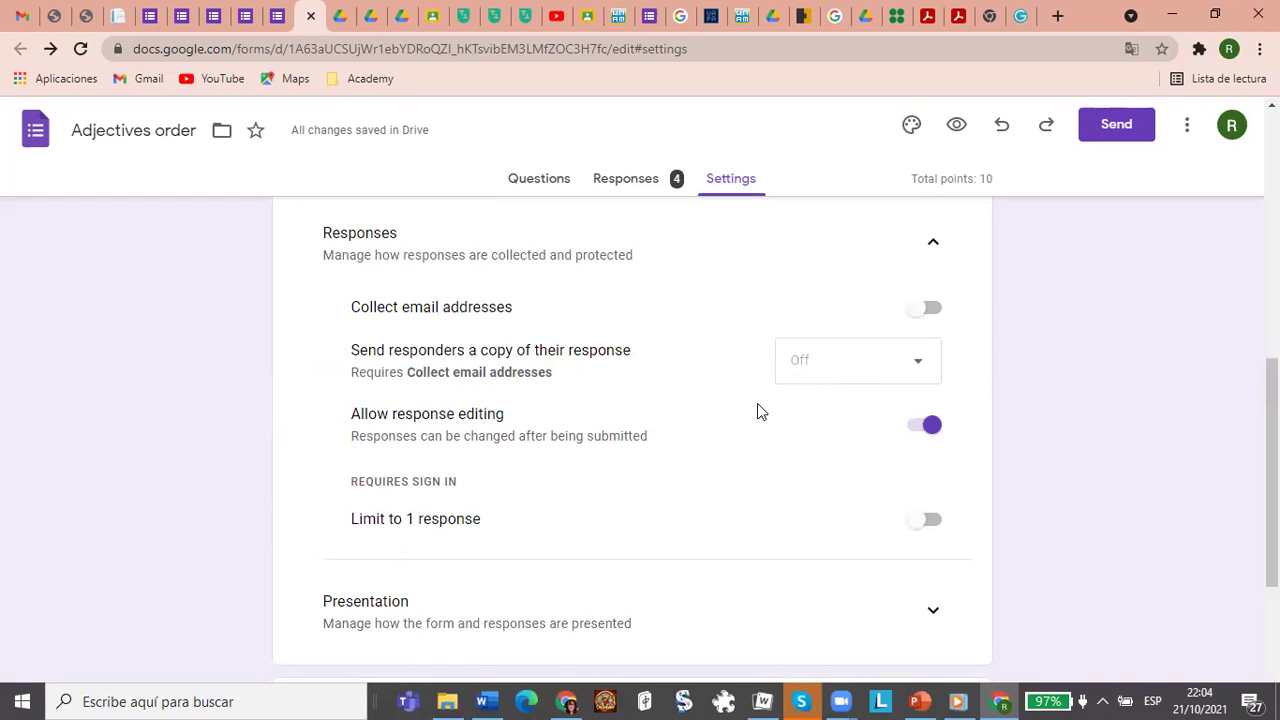
# Turn on Collect email addresses in the form's response settings
pyautogui.scroll(-3, 755, 410)
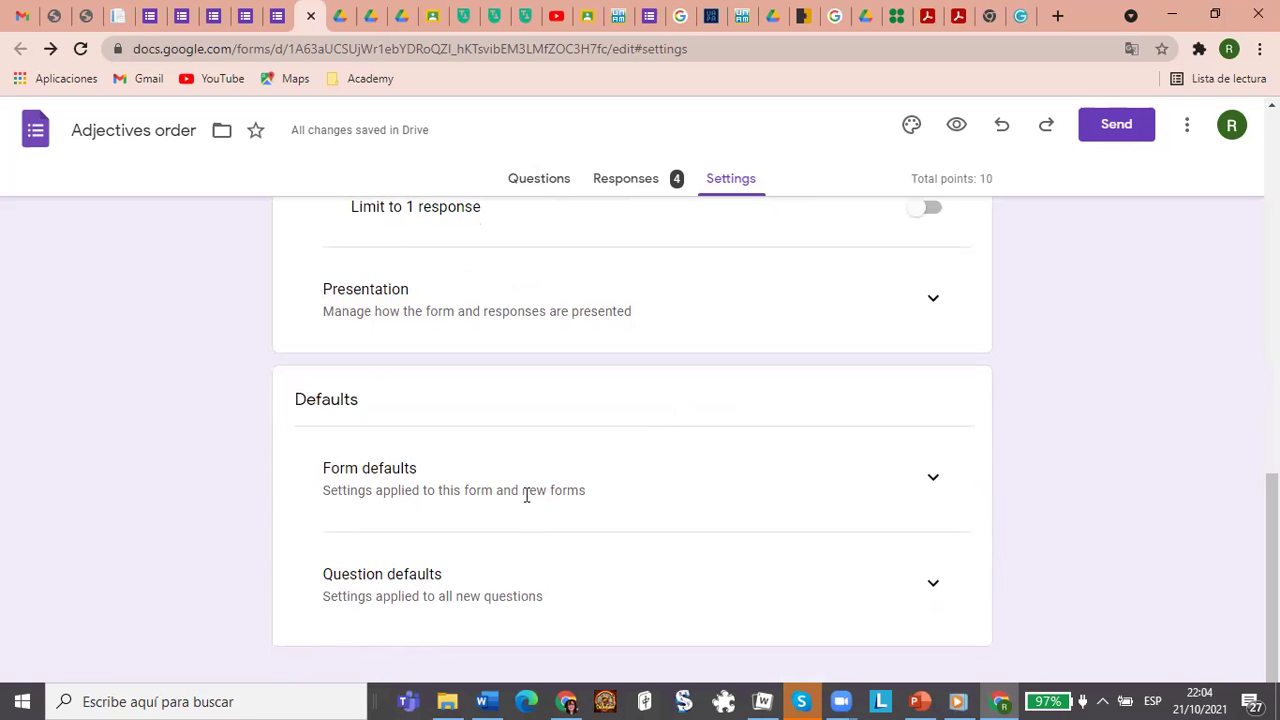
pyautogui.scroll(3, 631, 471)
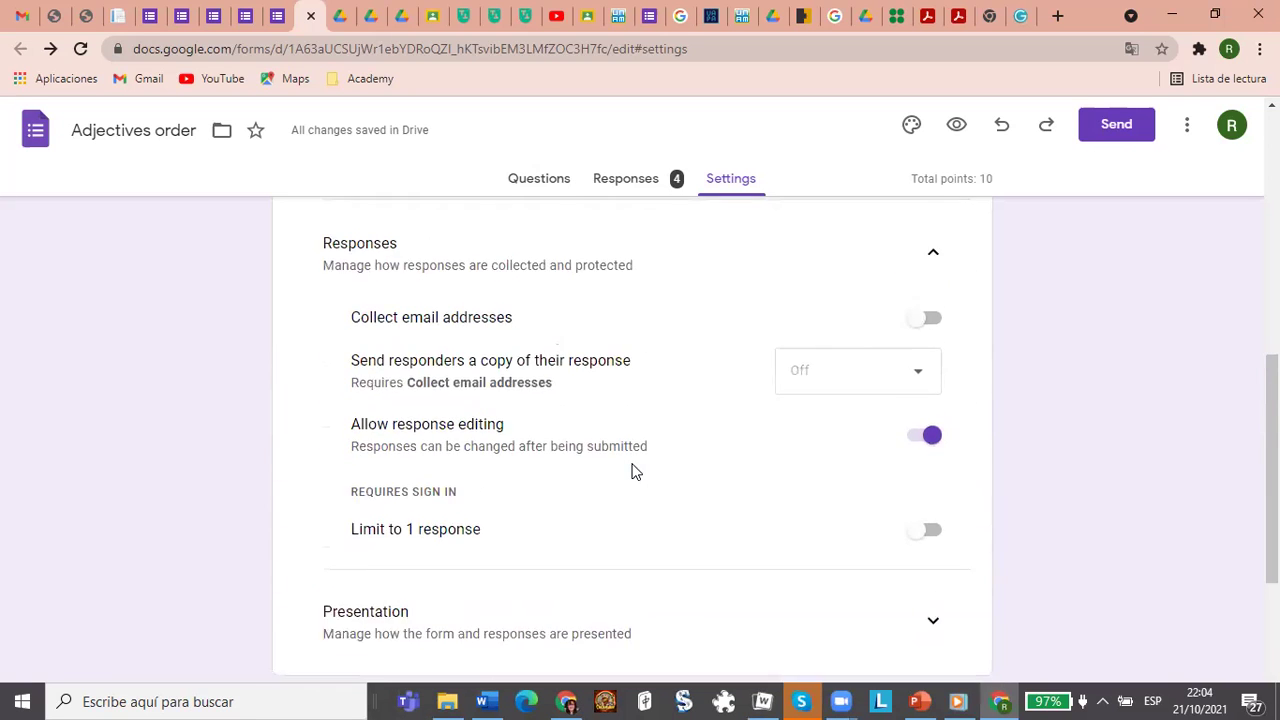
pyautogui.scroll(1, 631, 471)
pyautogui.scroll(4, 631, 471)
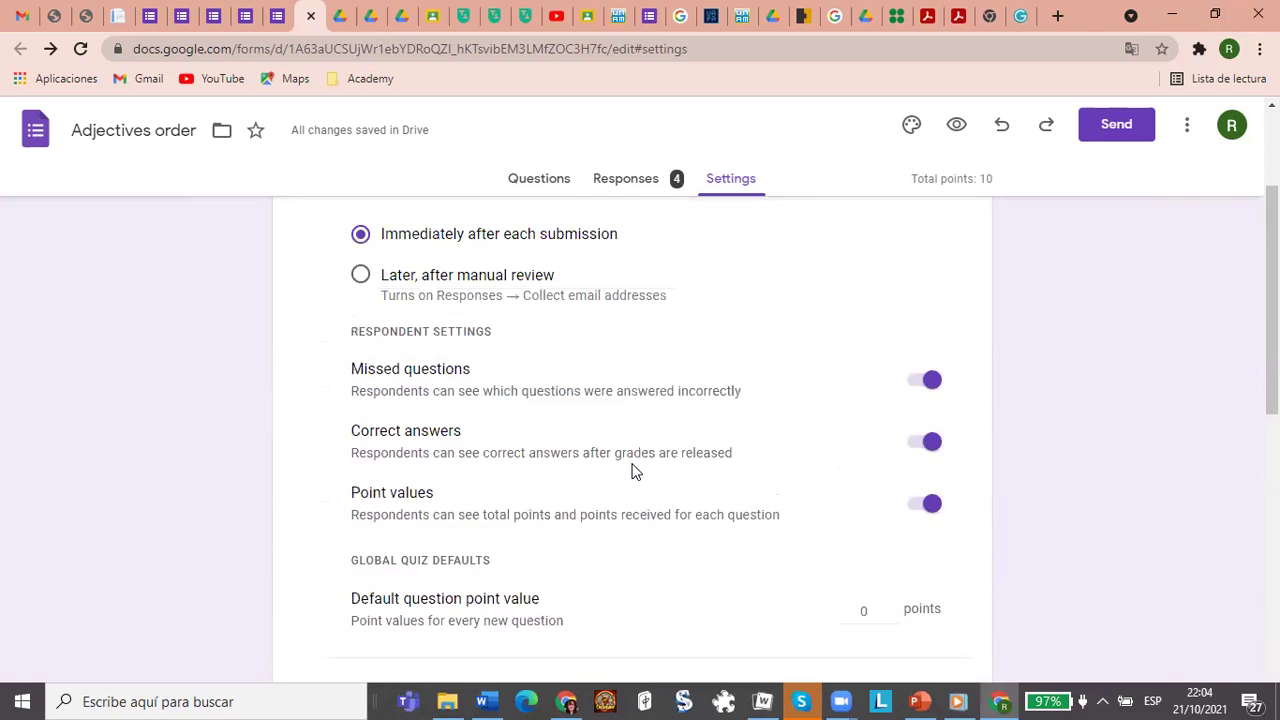
pyautogui.scroll(-5, 631, 471)
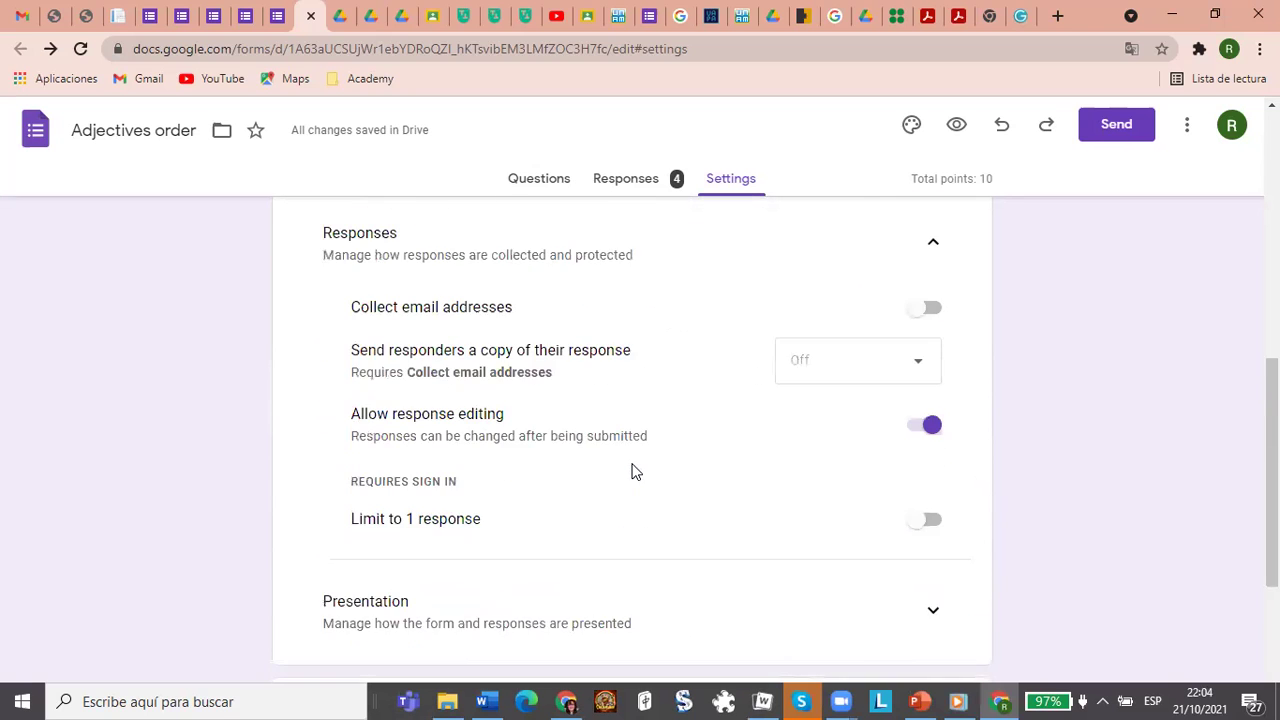
pyautogui.scroll(1, 631, 471)
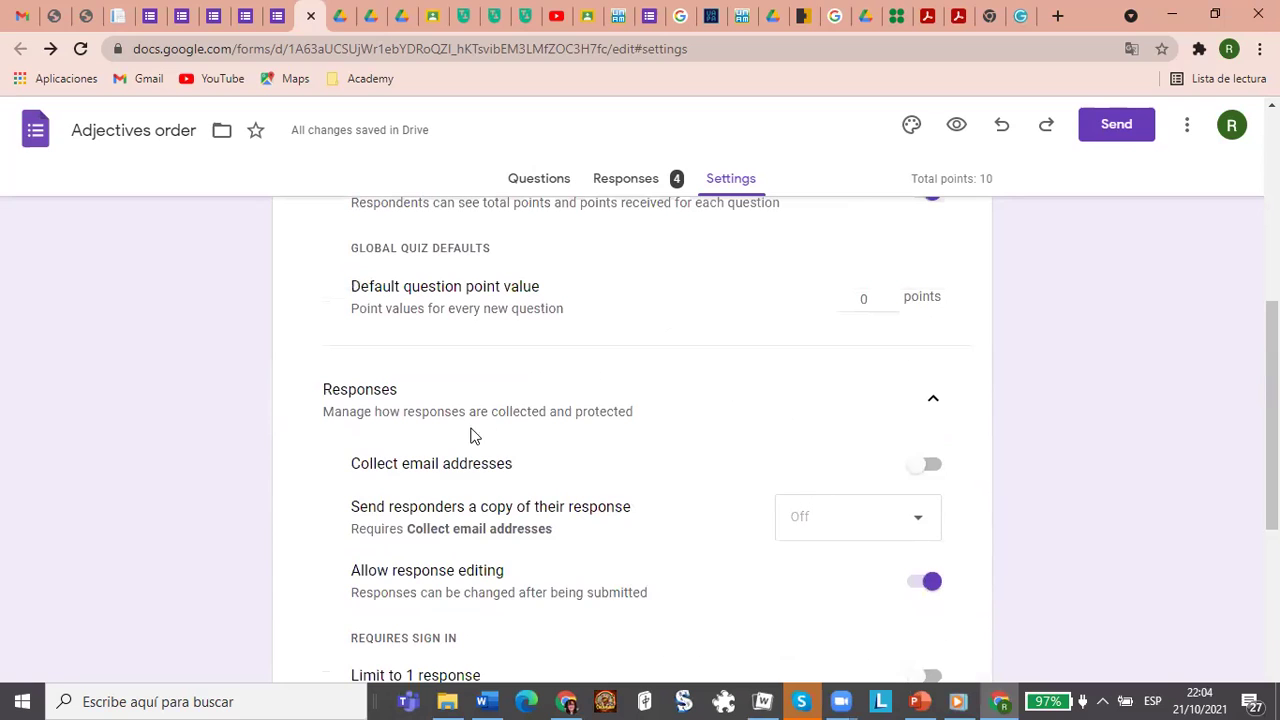
pyautogui.click(916, 464)
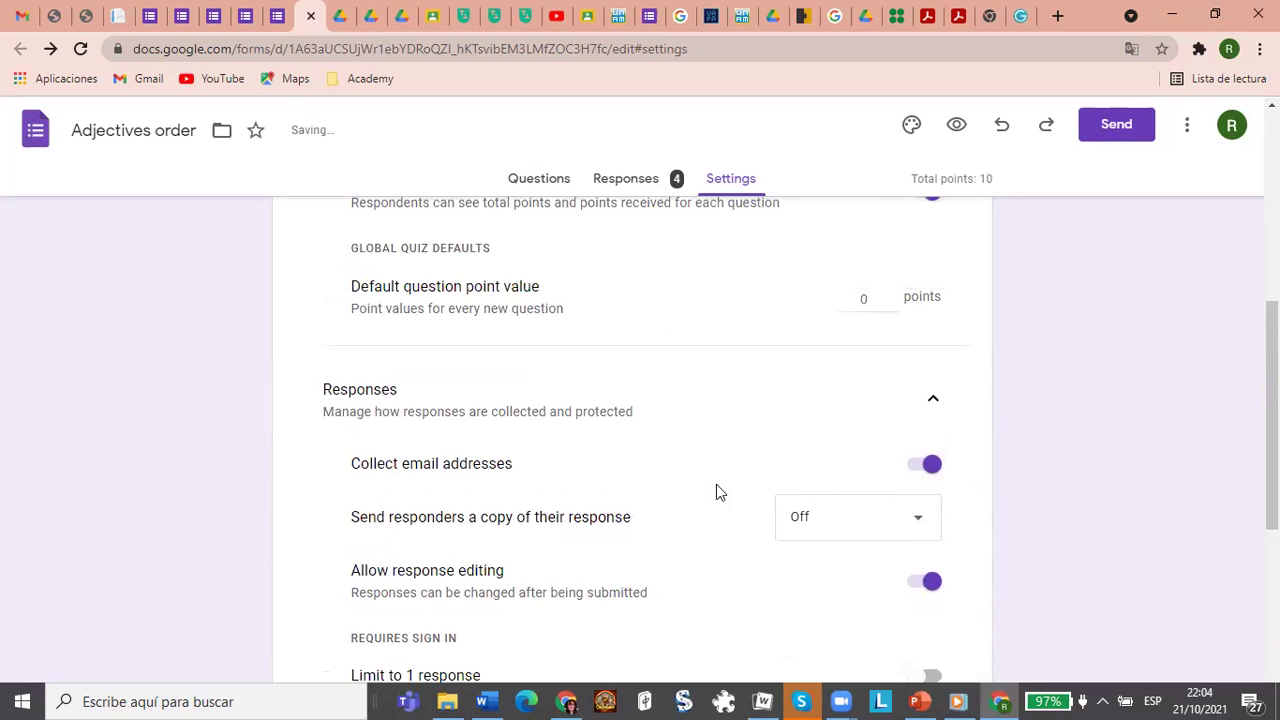
# Turn on Limit to 1 response so that respondents must sign in to Google
pyautogui.scroll(-2, 716, 492)
pyautogui.scroll(-2, 706, 493)
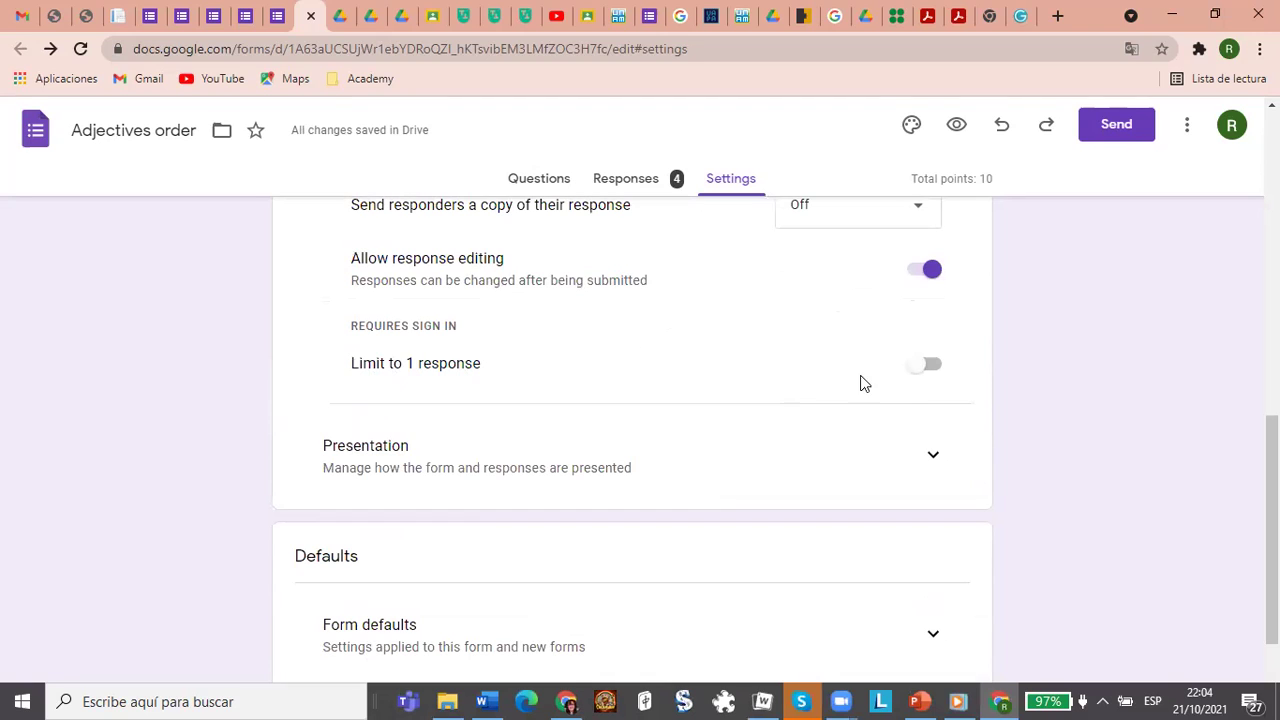
pyautogui.click(920, 370)
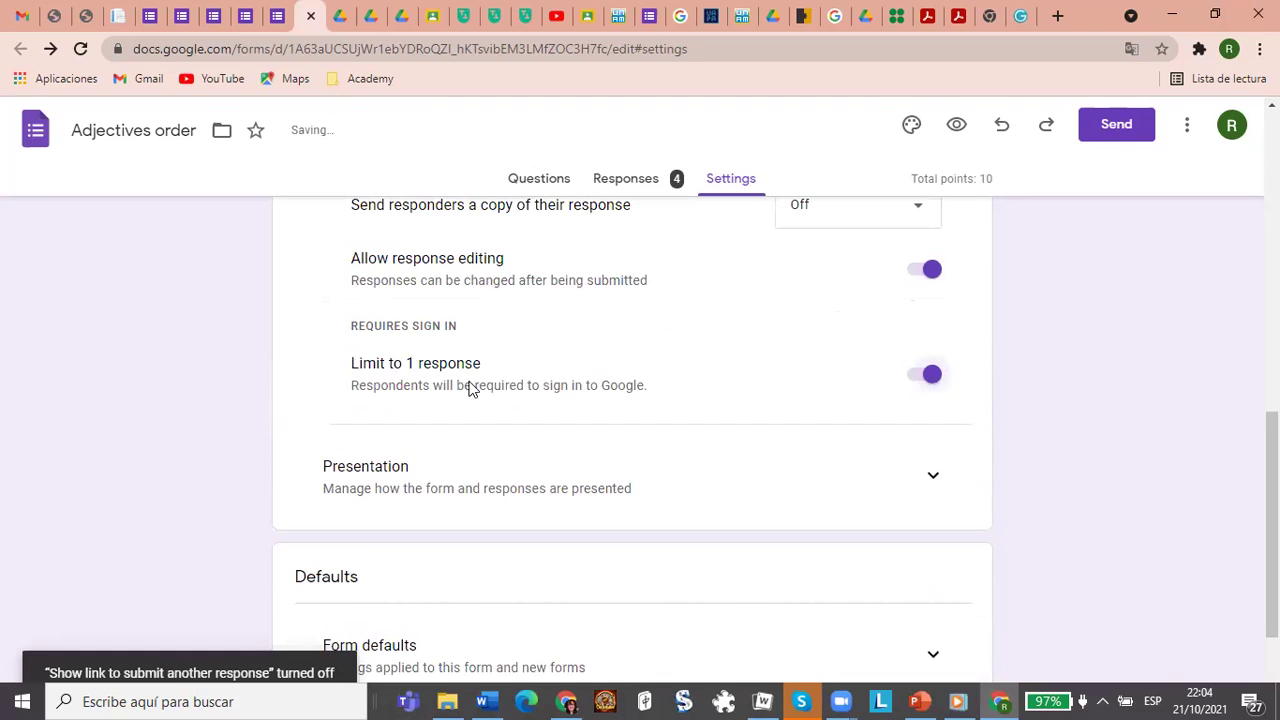
pyautogui.click(420, 366)
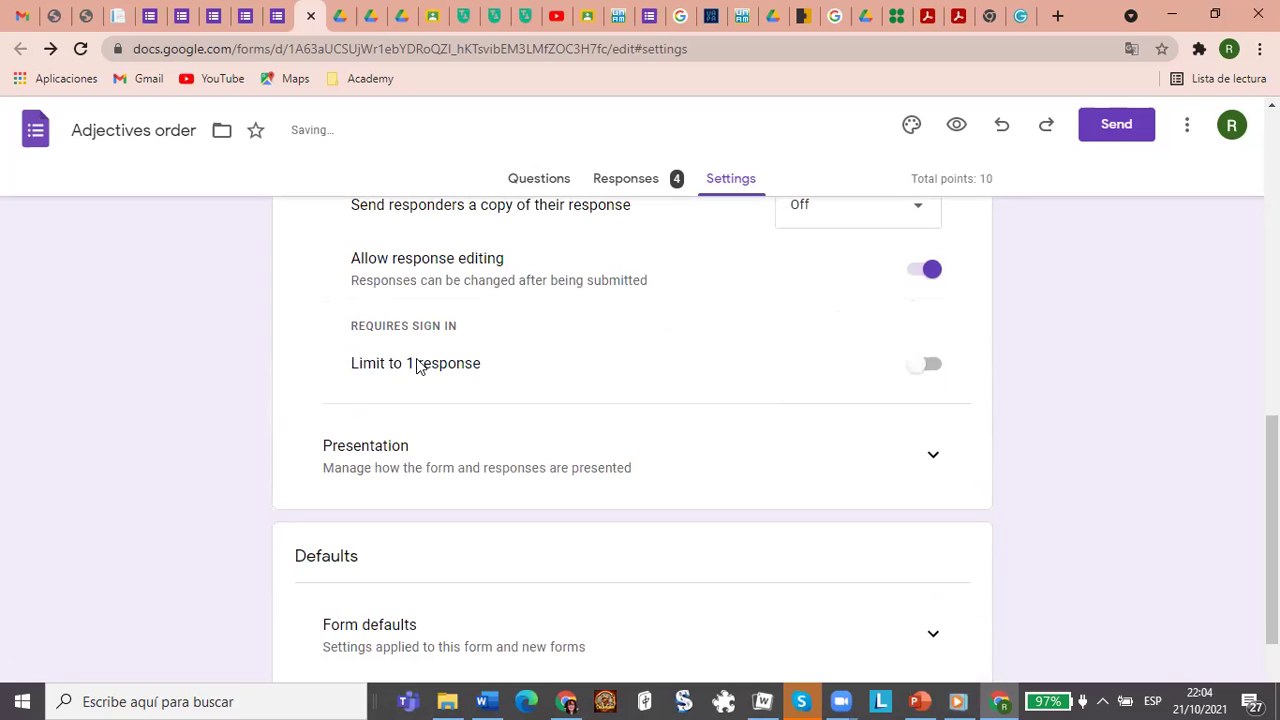
pyautogui.click(418, 368)
# Set Send responders a copy of their response to When requested
pyautogui.scroll(3, 480, 389)
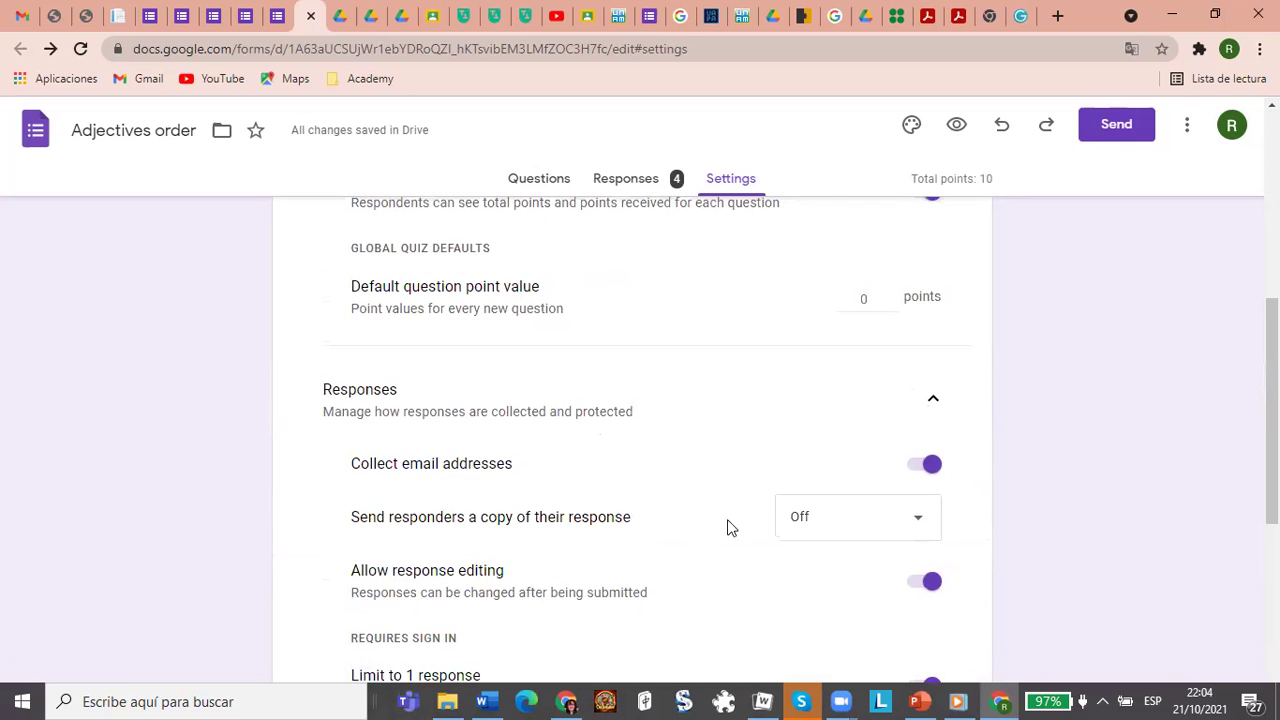
pyautogui.click(918, 527)
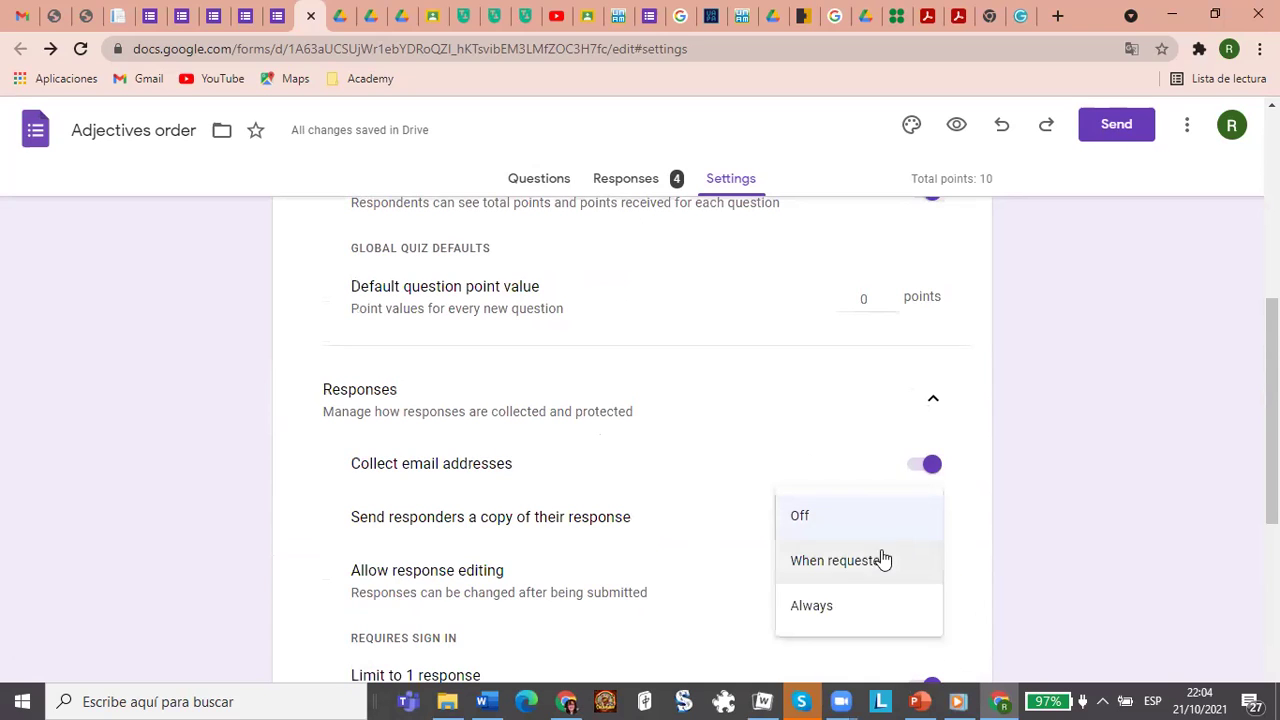
pyautogui.click(845, 566)
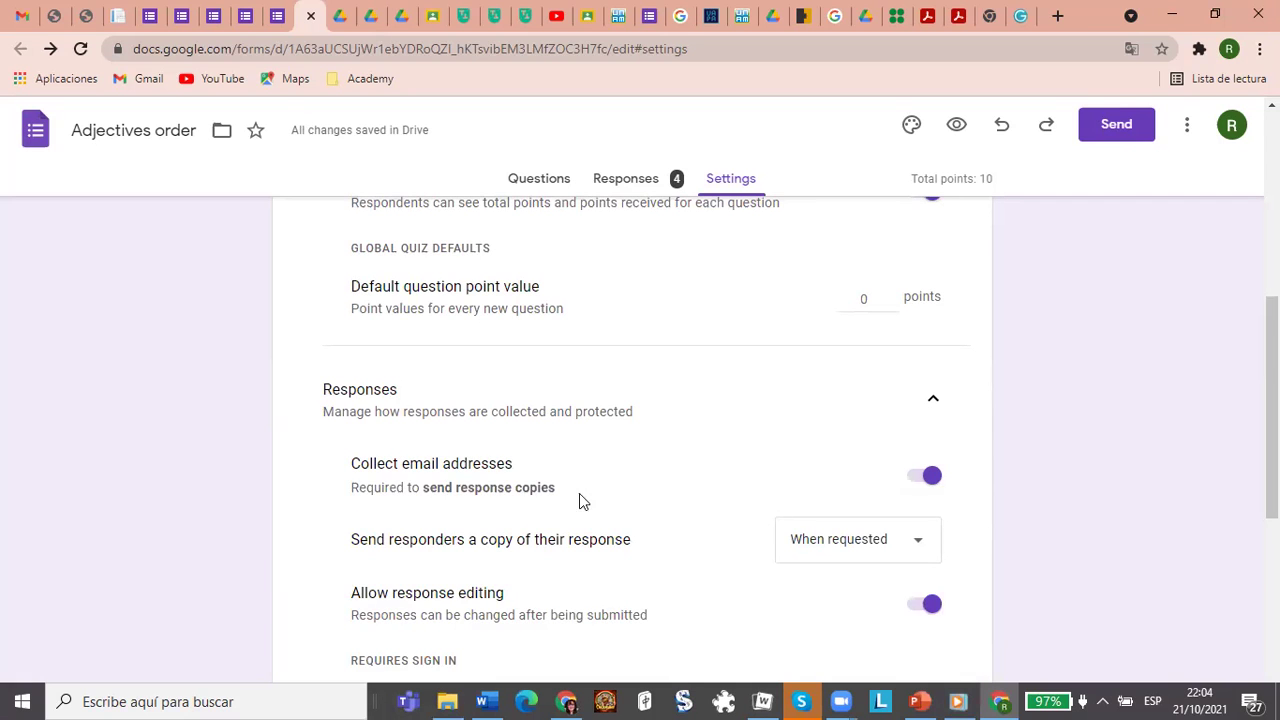
# Review the grade release, respondent, default point, response collection, presentation and defaults sections of the form settings
pyautogui.scroll(2, 579, 470)
pyautogui.scroll(2, 579, 470)
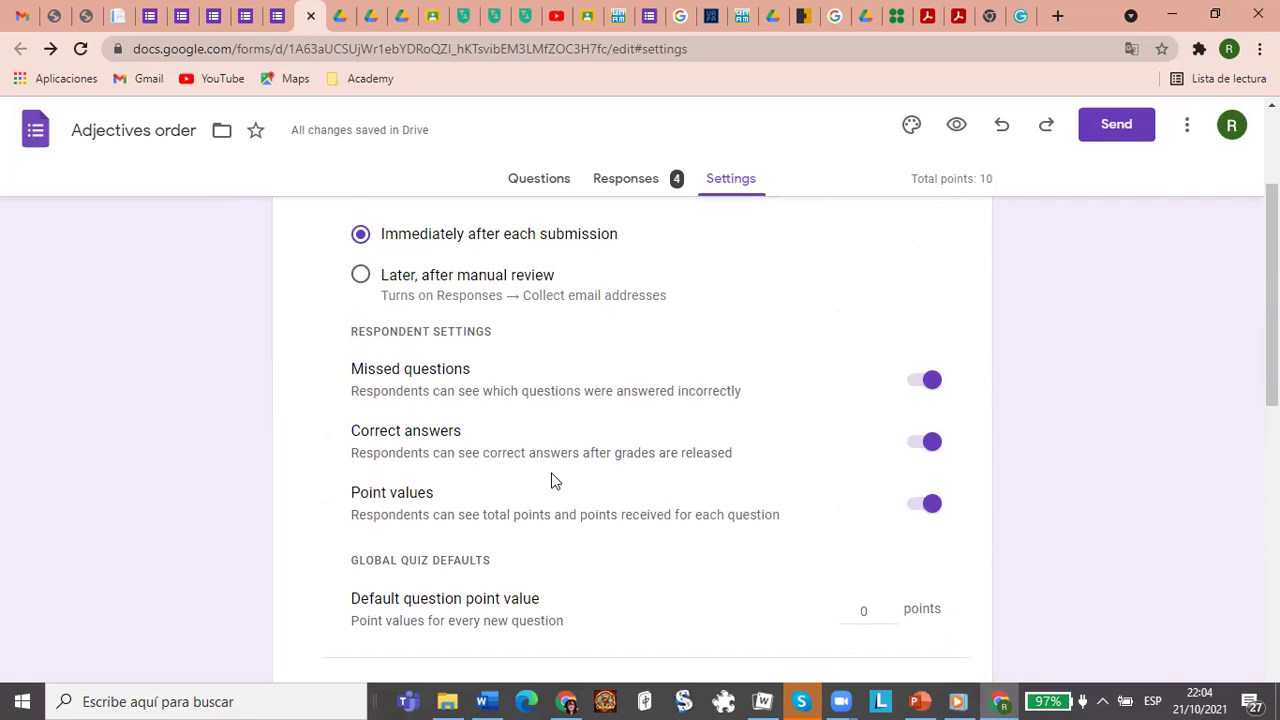
pyautogui.scroll(-2, 528, 498)
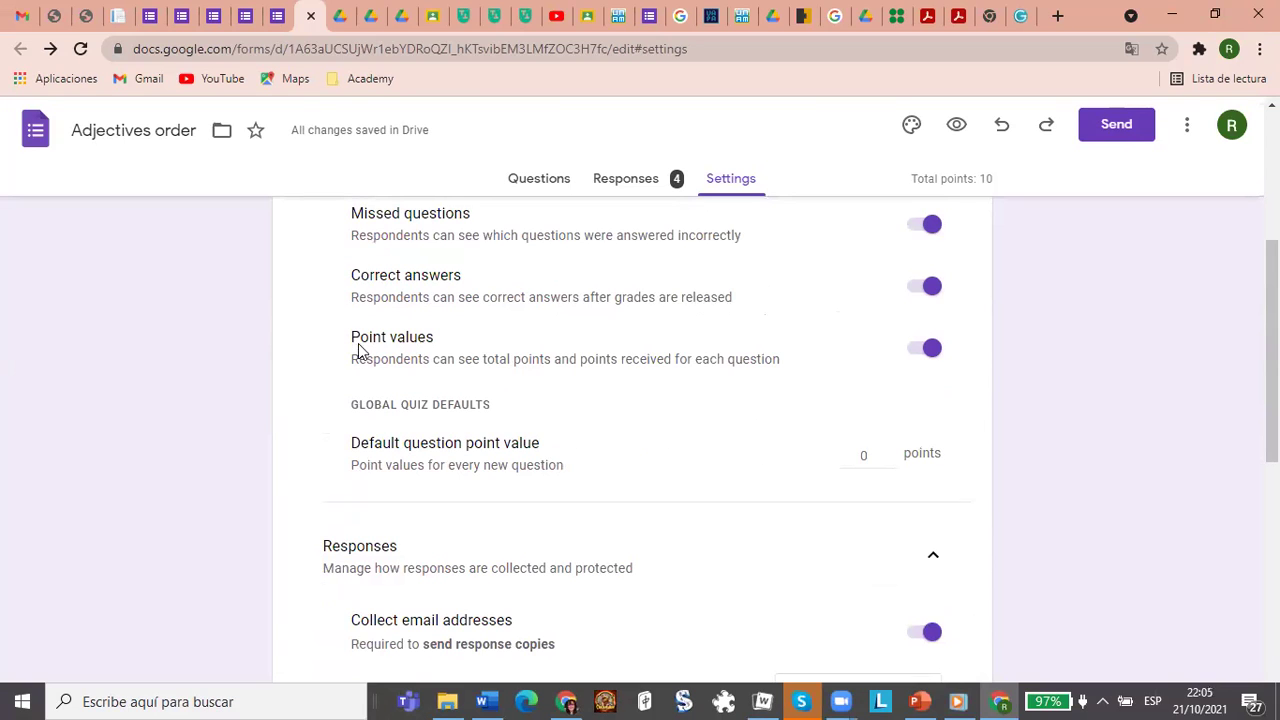
pyautogui.scroll(-2, 533, 388)
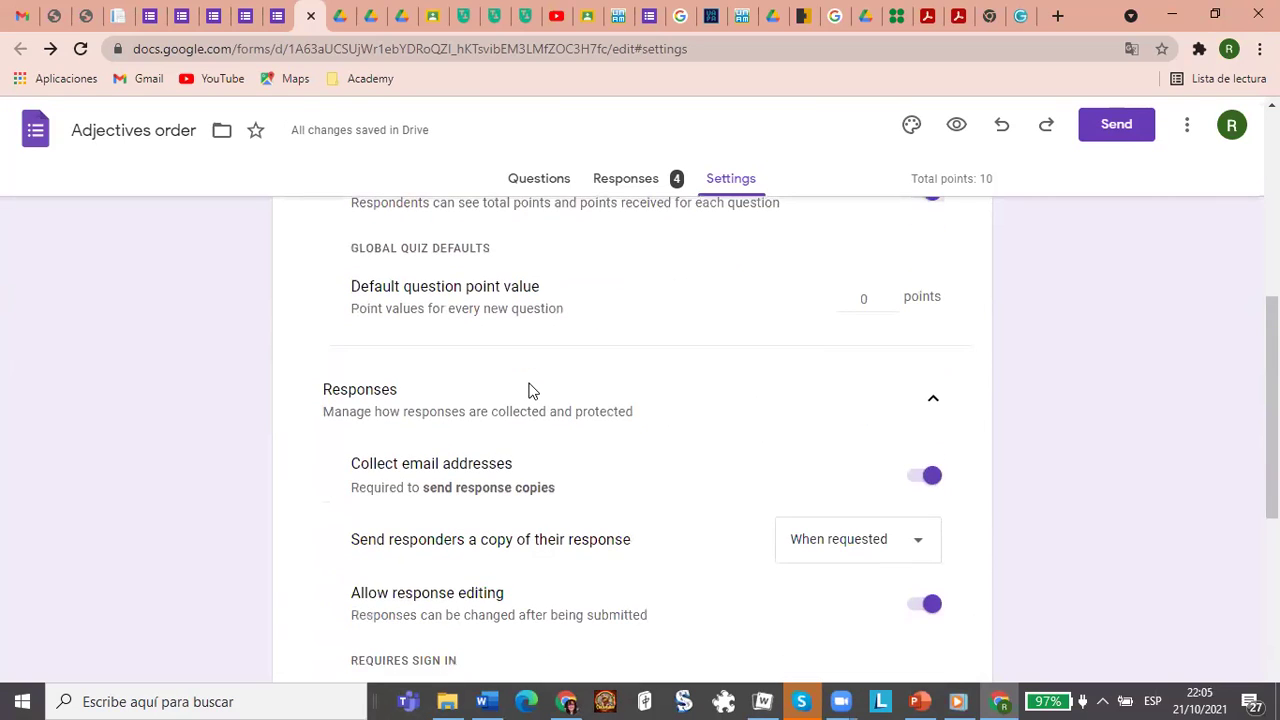
pyautogui.scroll(-6, 575, 450)
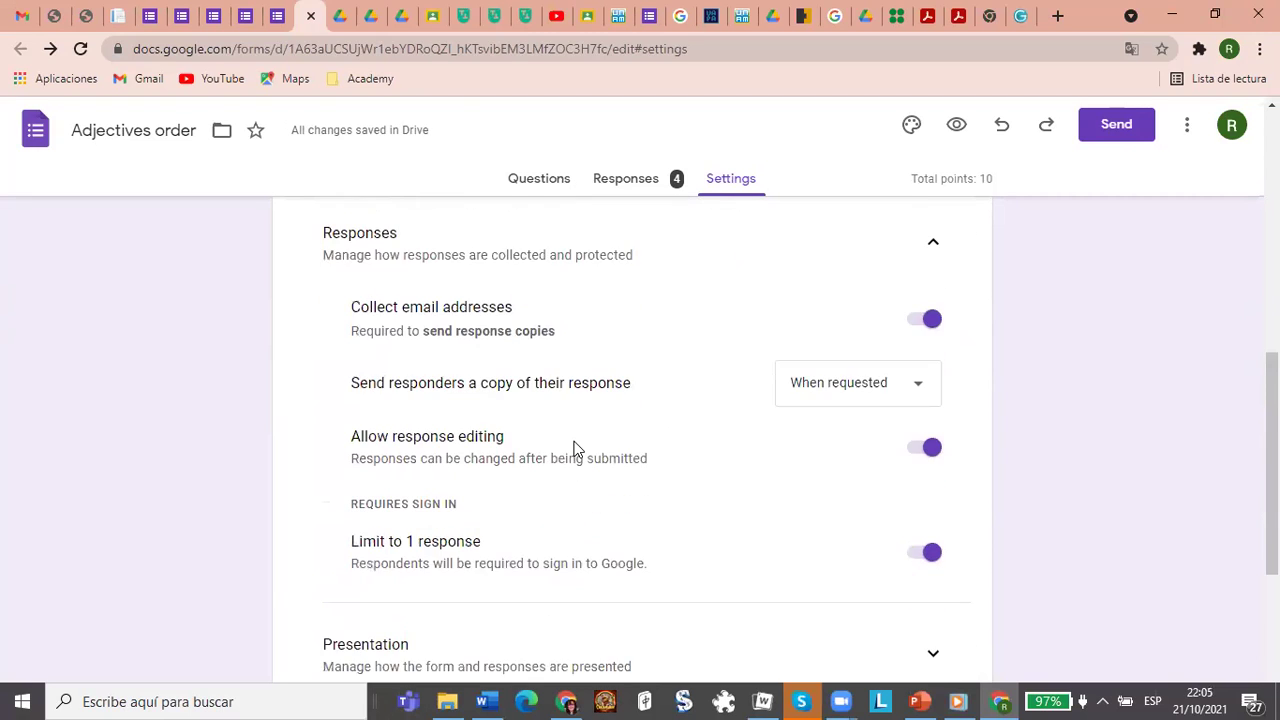
pyautogui.scroll(-1, 576, 450)
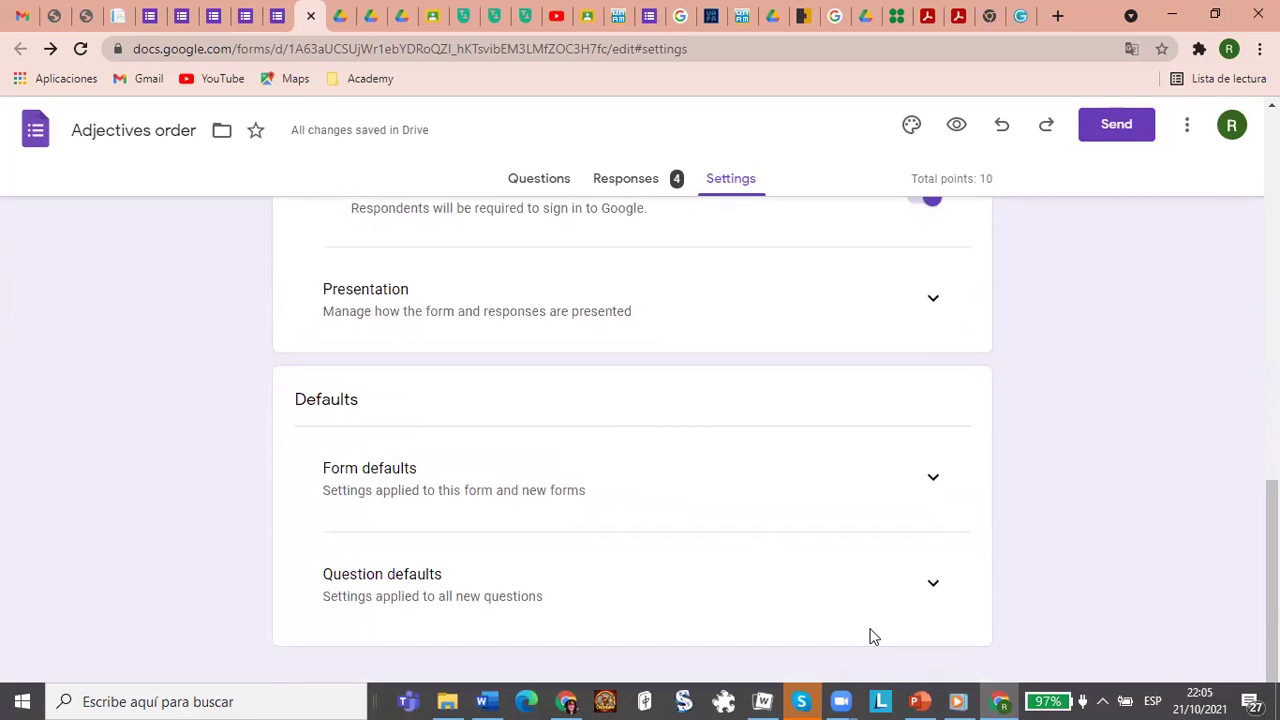
pyautogui.scroll(10, 872, 630)
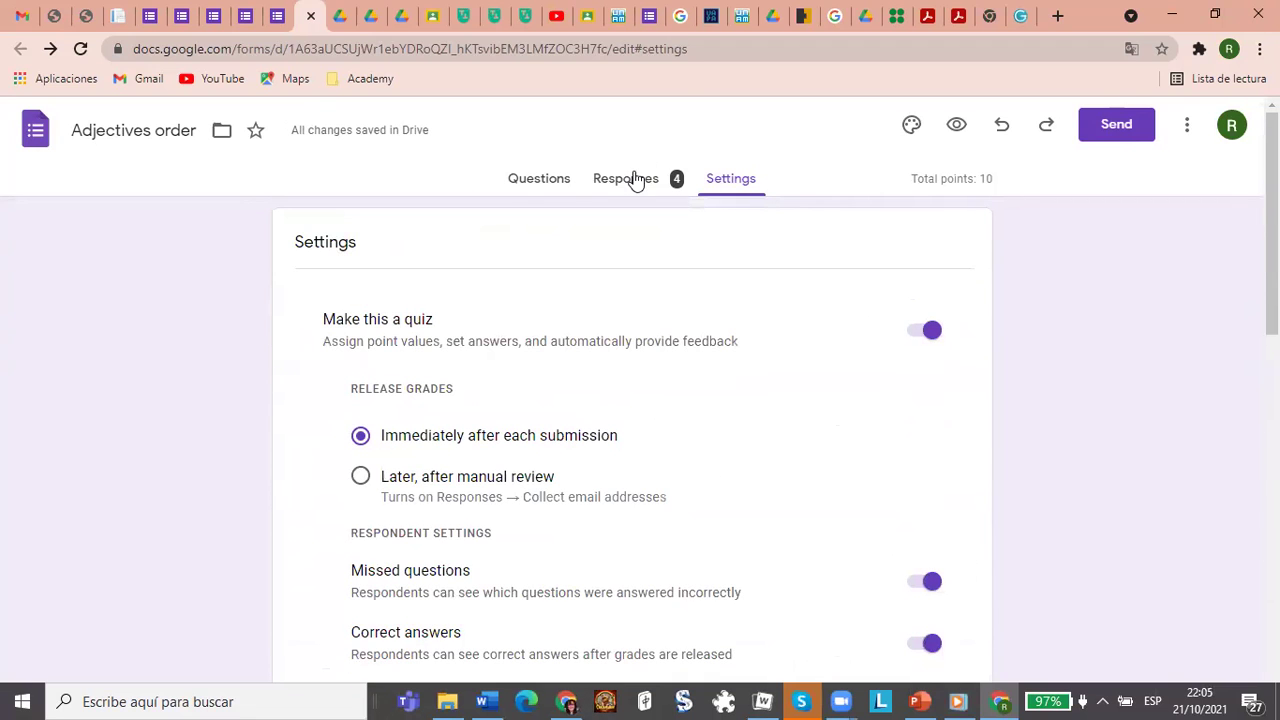
# Return to the form's question list and switch to the PowerPoint class presentation on adjective order
pyautogui.click(550, 183)
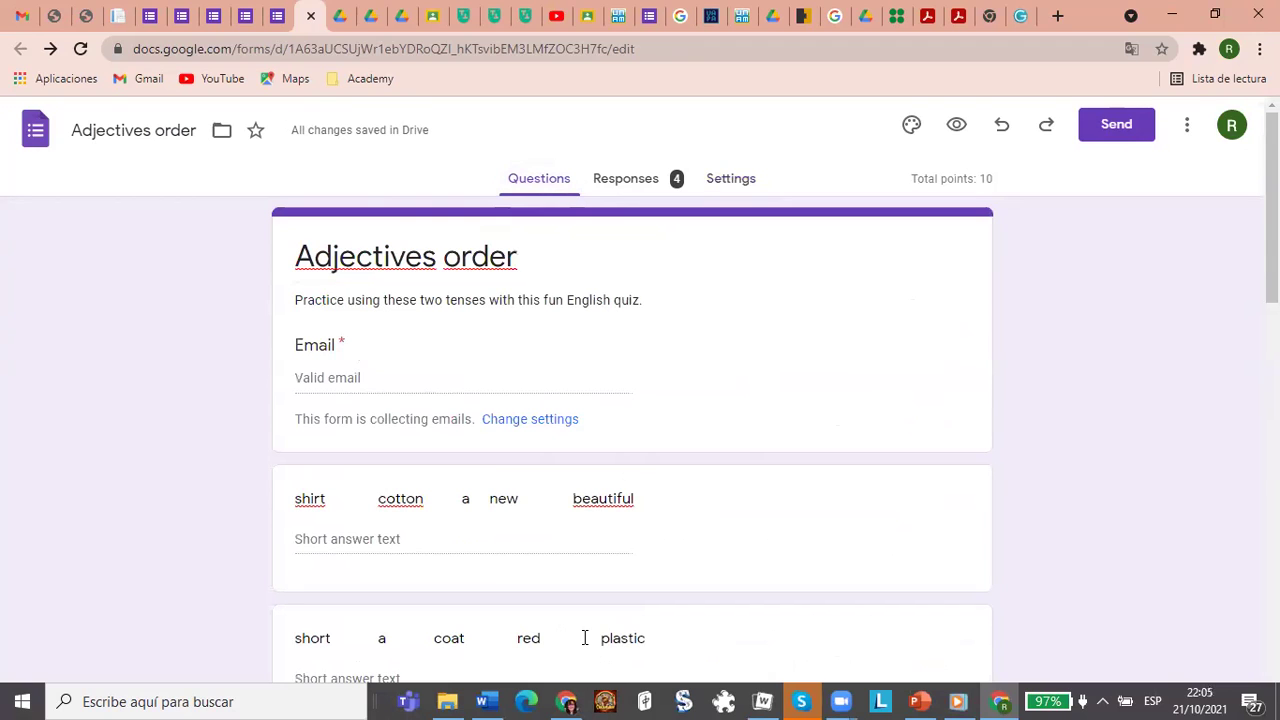
pyautogui.click(918, 701)
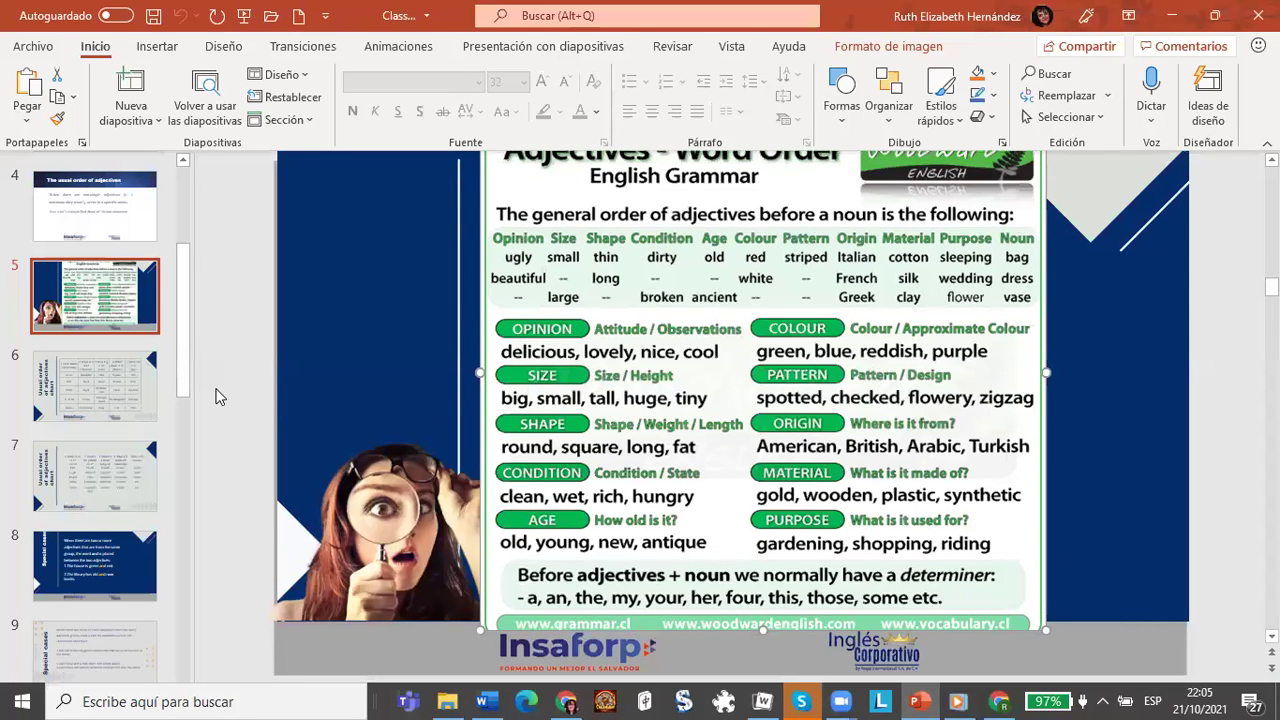